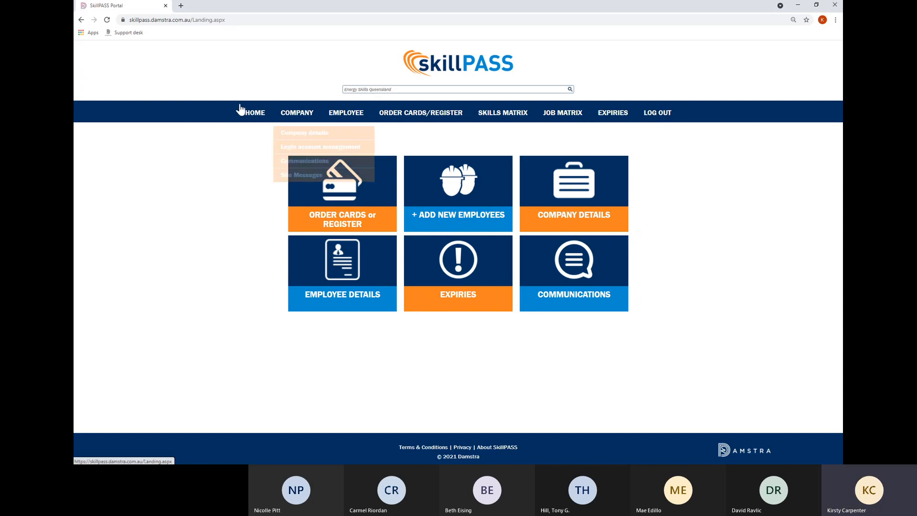
Start a new employee entry with the employee's first and last name and birth date 01/01/1992.
mouse_move(351, 123)
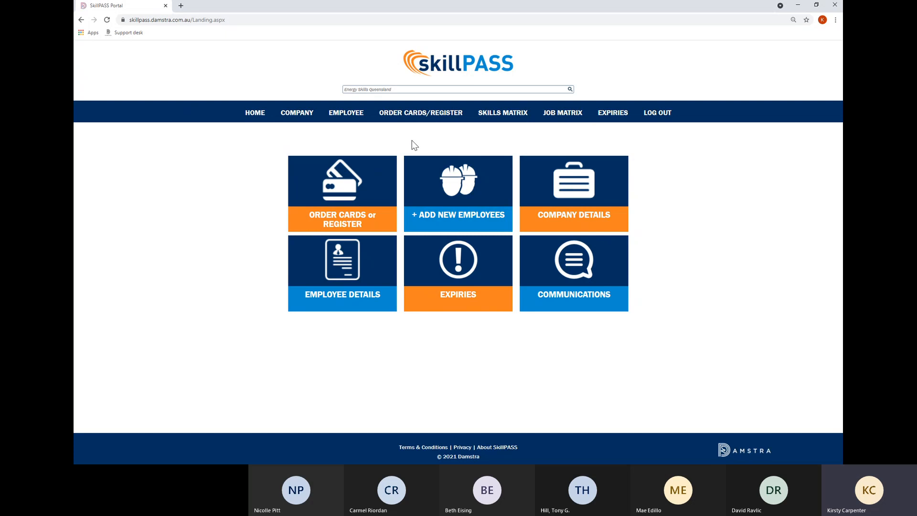
left_click(494, 201)
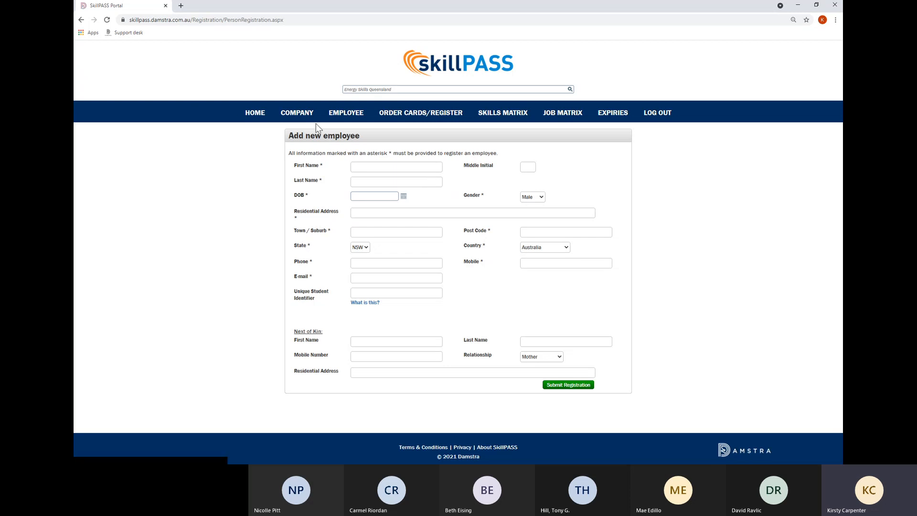
left_click(379, 165)
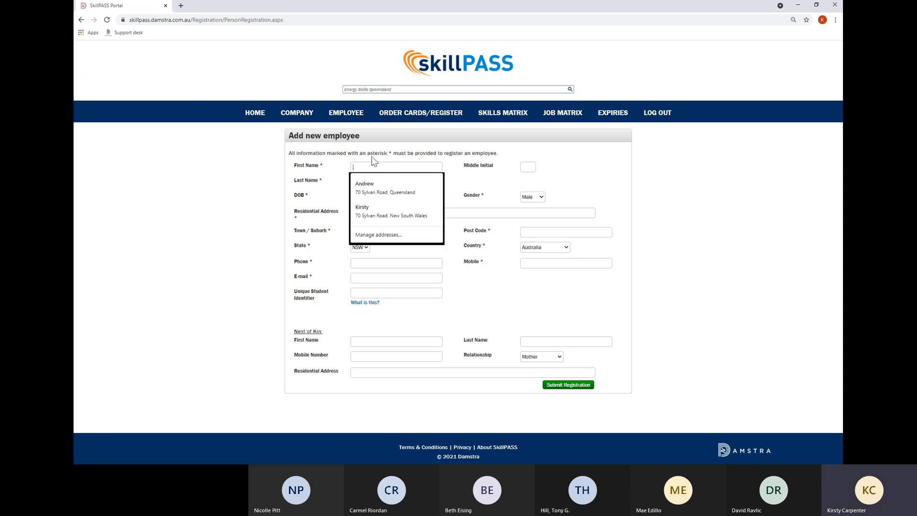
type("Tina")
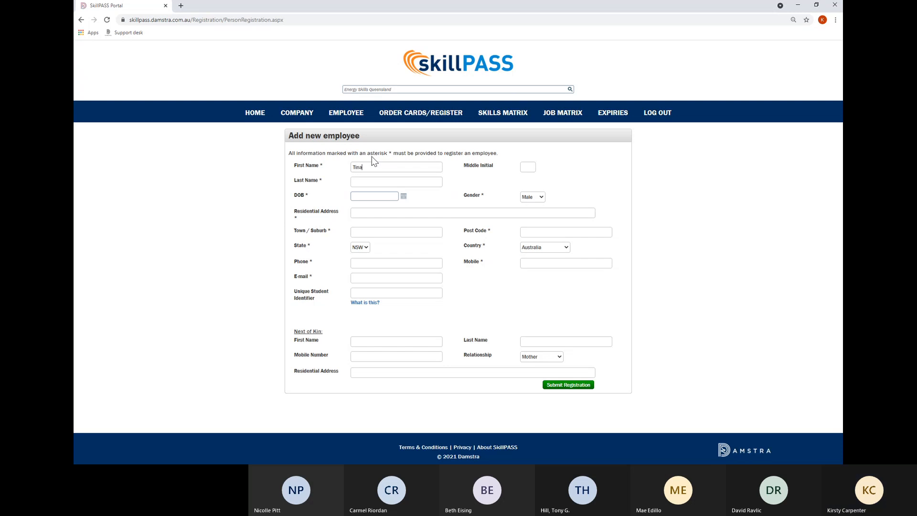
key("Tab")
type("Tiny")
key("Tab")
type("01")
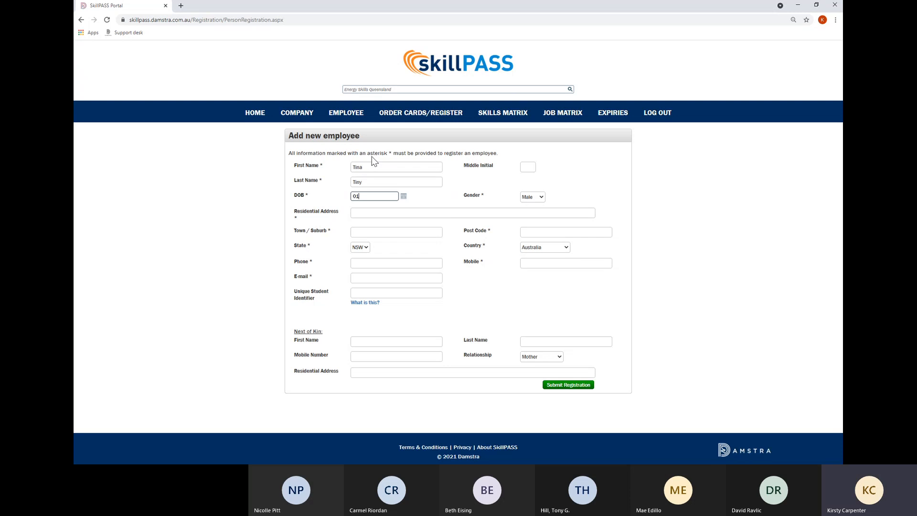
type("/011992")
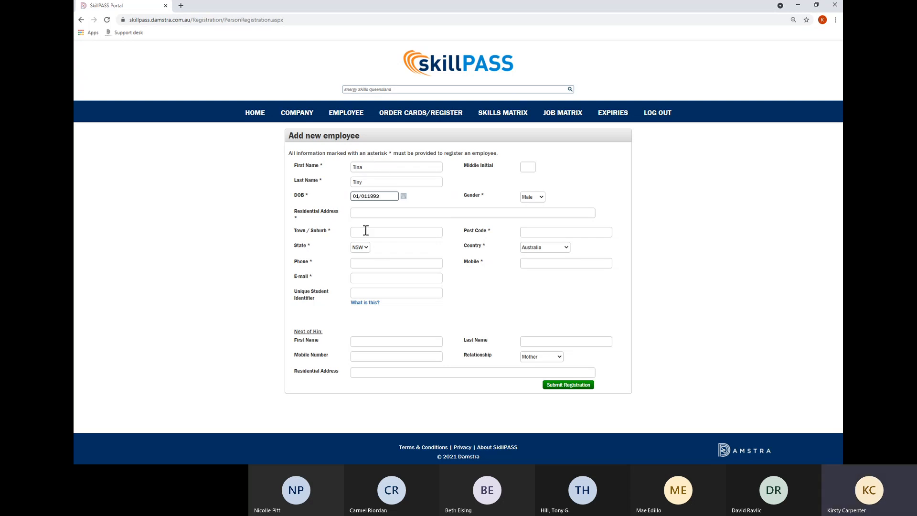
left_click(369, 197)
type("/1992")
left_click(404, 224)
Set gender to Female, autofill the saved address and phone, and enter the employee's e-mail.
left_click(535, 198)
left_click(534, 211)
left_click(368, 213)
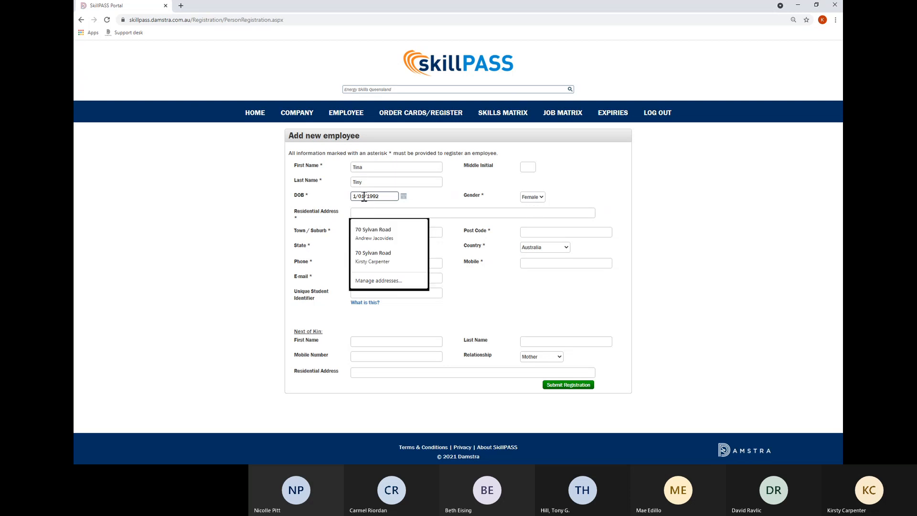
left_click(388, 259)
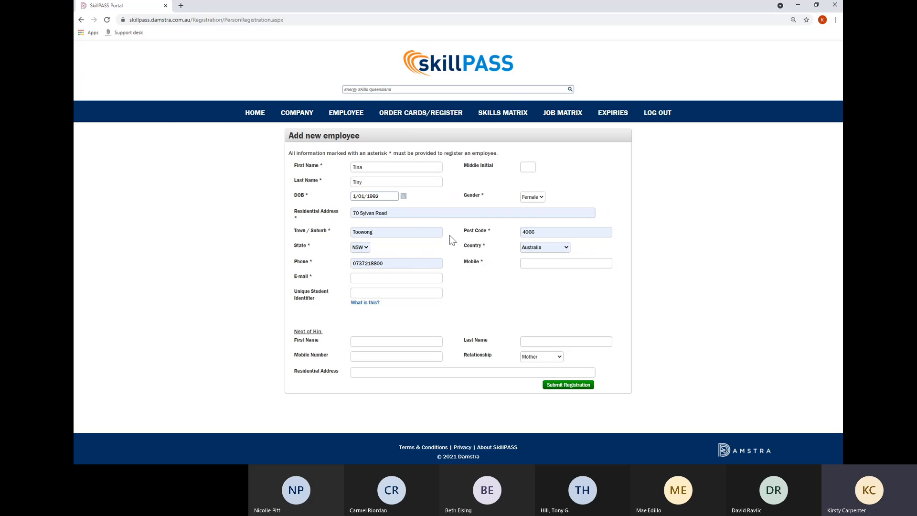
left_click(389, 276)
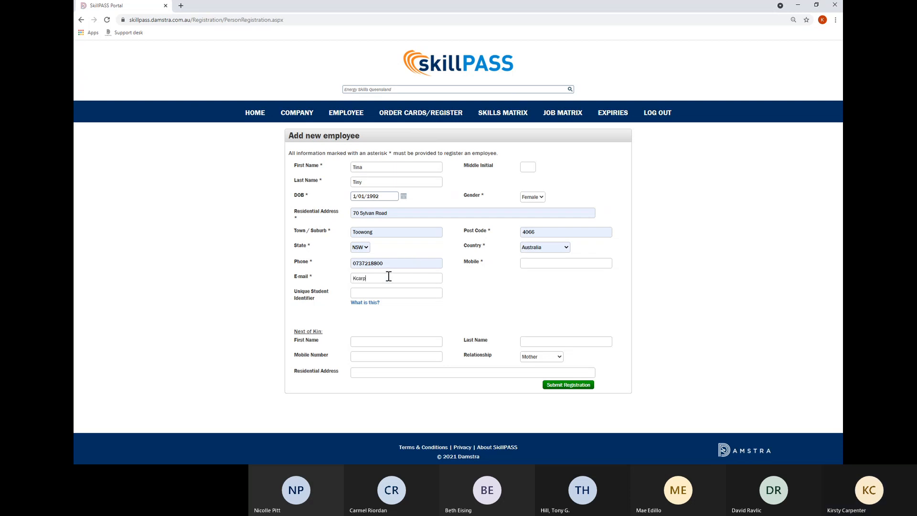
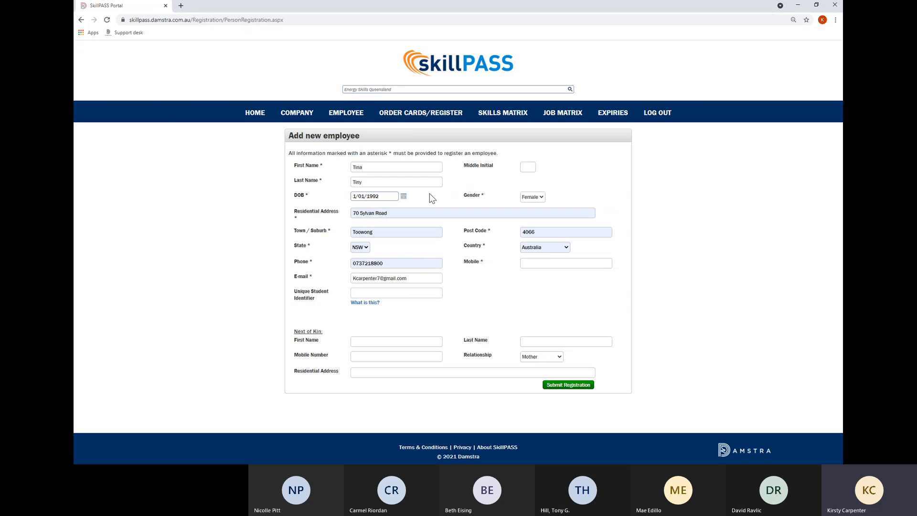
Clear the first and last name fields on the form.
left_click_drag(380, 167, 338, 162)
key("BackSpace")
key("Tab")
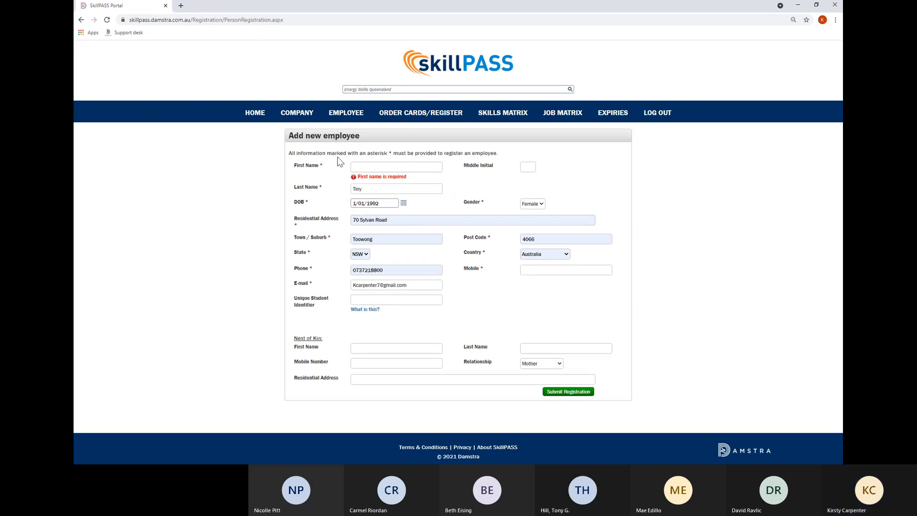
left_click_drag(385, 188, 315, 182)
key("BackSpace")
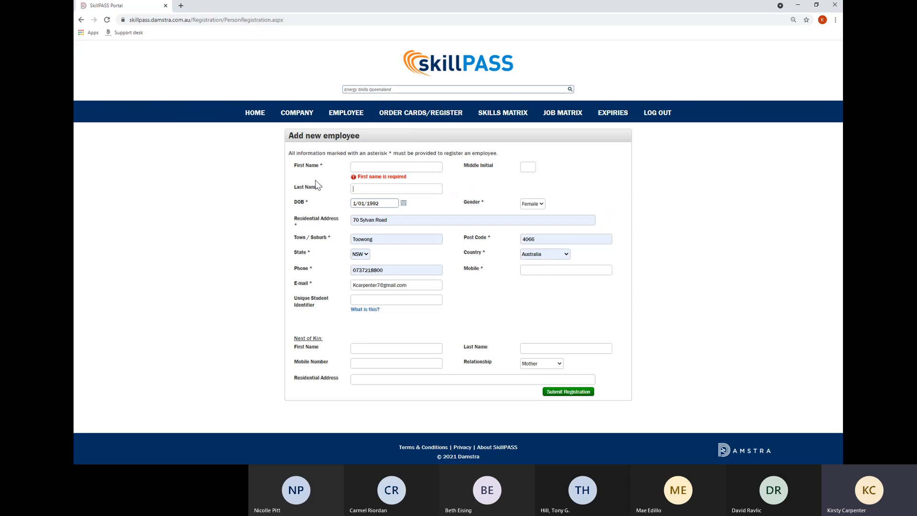
Fill in an existing employee's name from the saved suggestion and set birth date 07/10/1986.
left_click(375, 165)
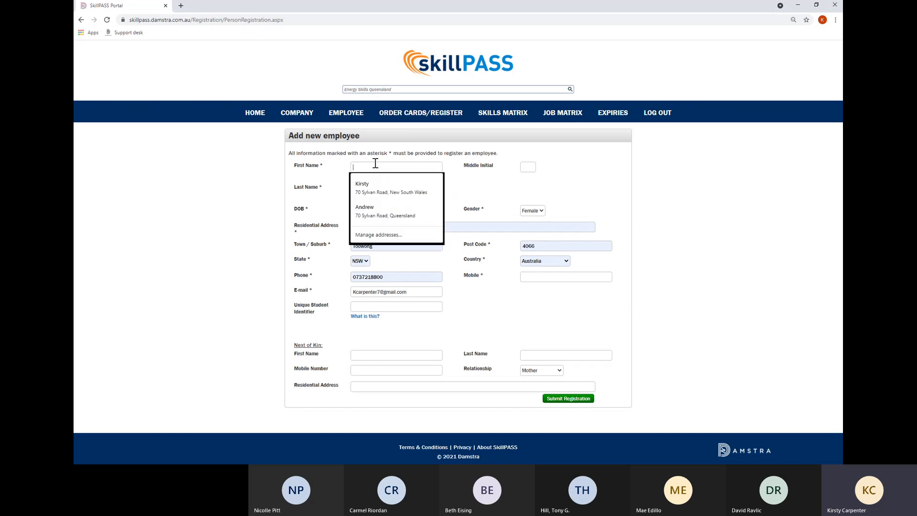
type("Kir")
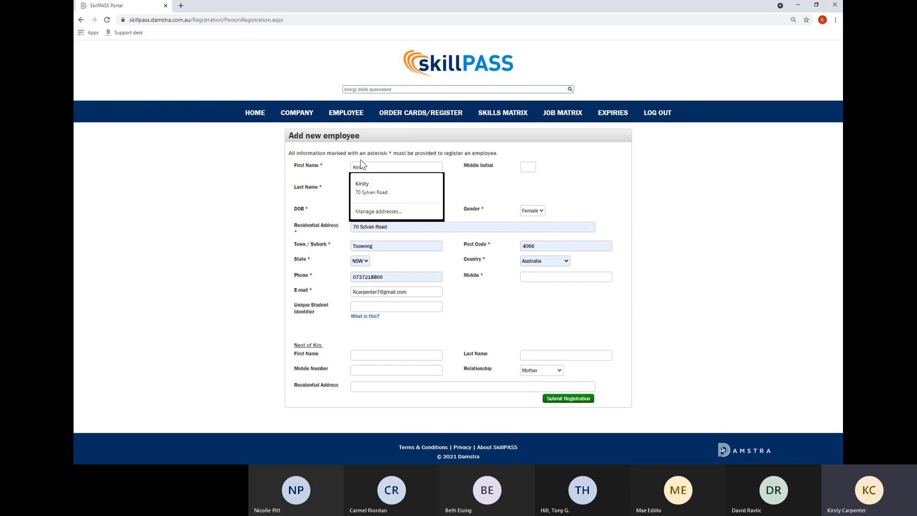
key("Tab")
type("Ca")
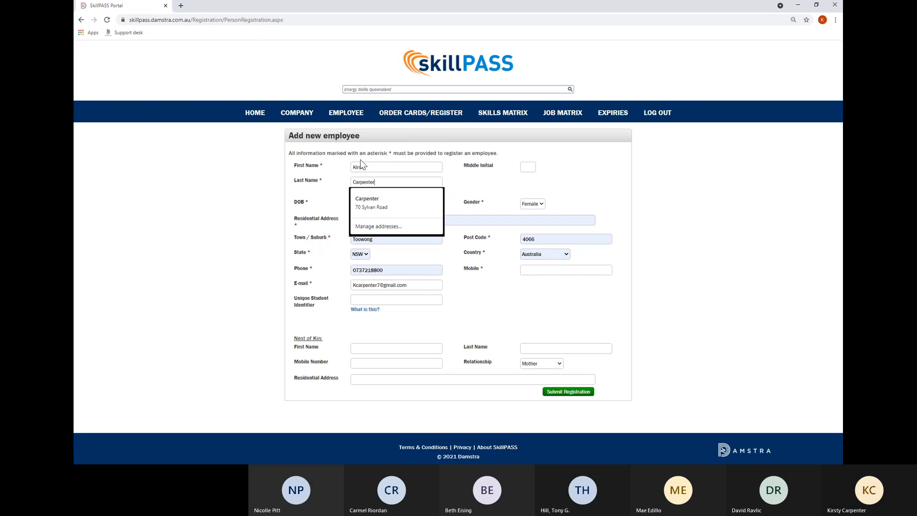
key("Down")
key("Return")
key("Tab")
type("0")
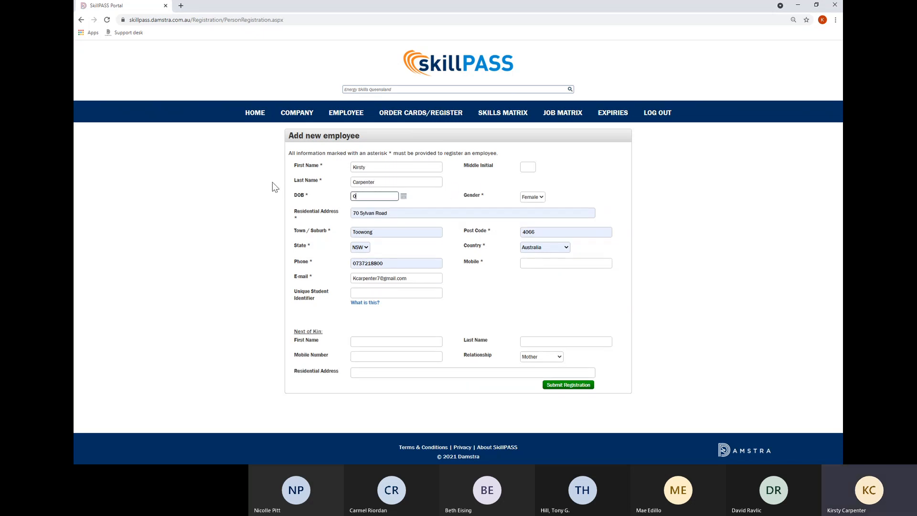
type("7/10/1986")
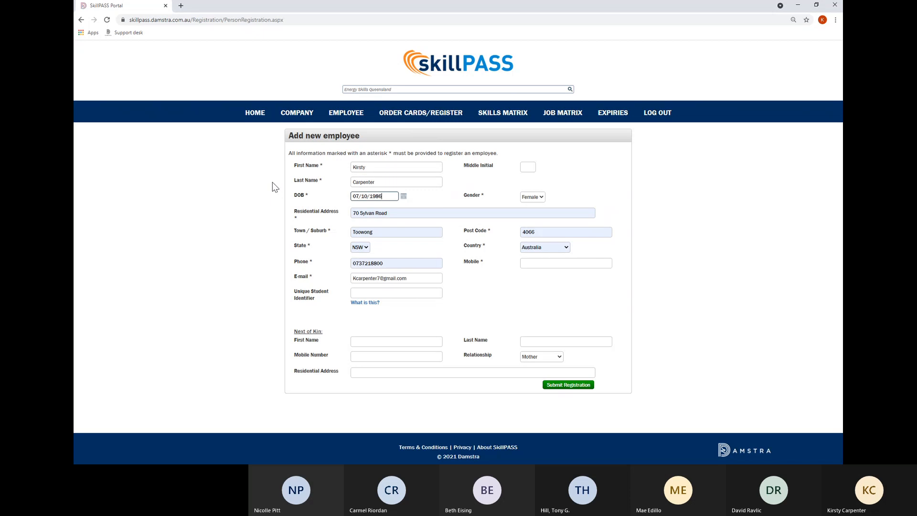
key("Tab")
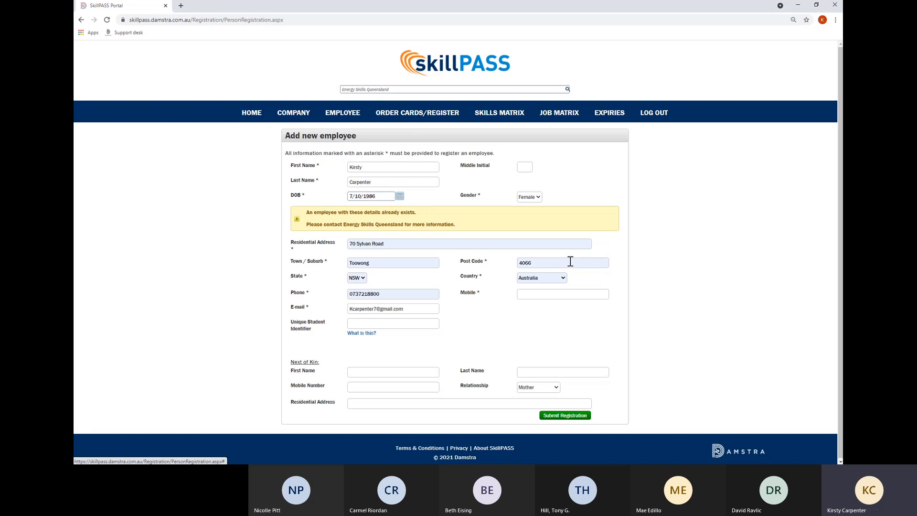
Restore the new employee's own first and last name, keep the birth date, and submit the registration.
double_click(355, 167)
key("BackSpace")
type("Tina")
key("Tab")
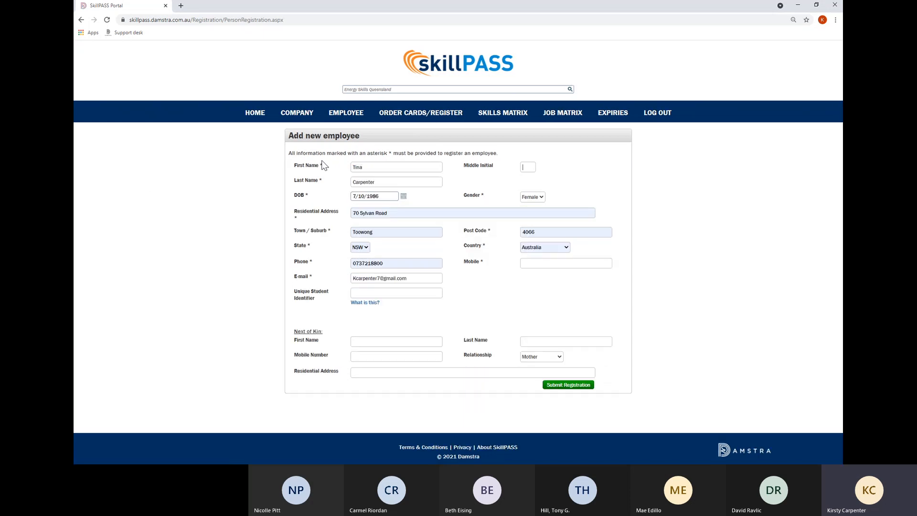
double_click(380, 183)
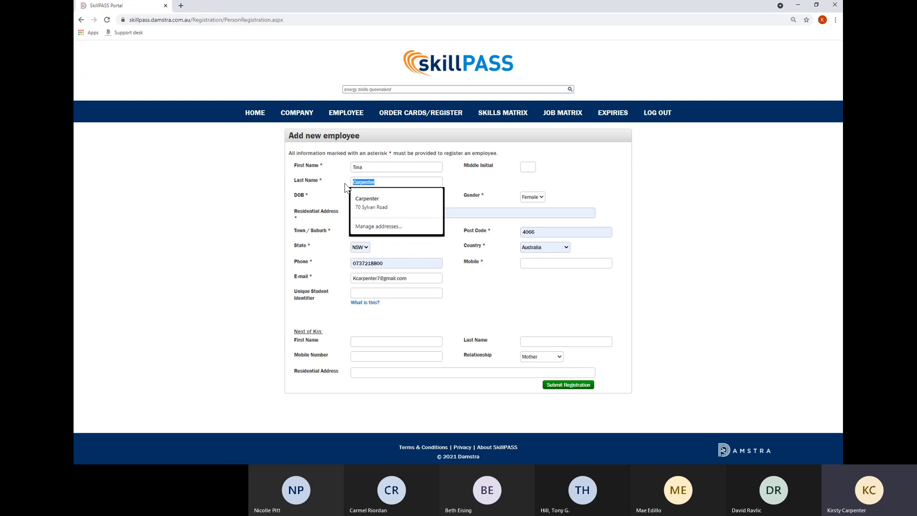
type("Tiny")
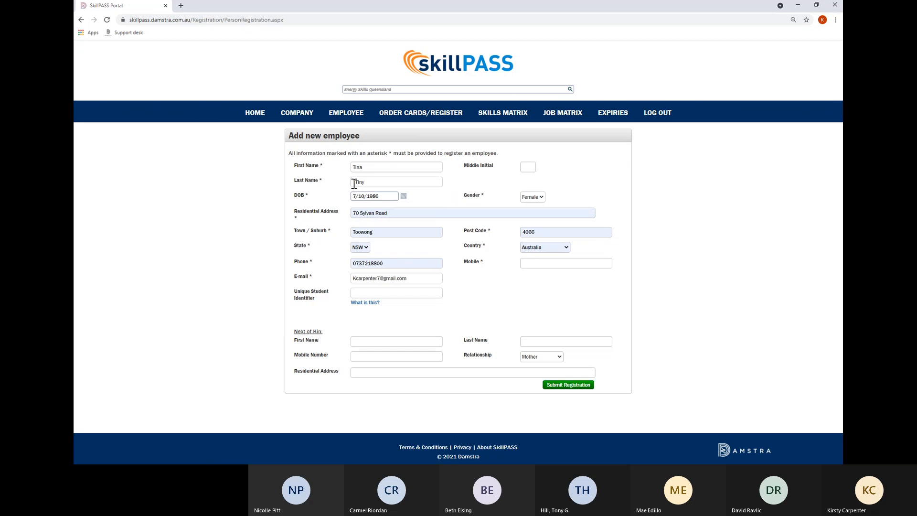
left_click(355, 183)
key("BackSpace")
key("Tab")
left_click(480, 244)
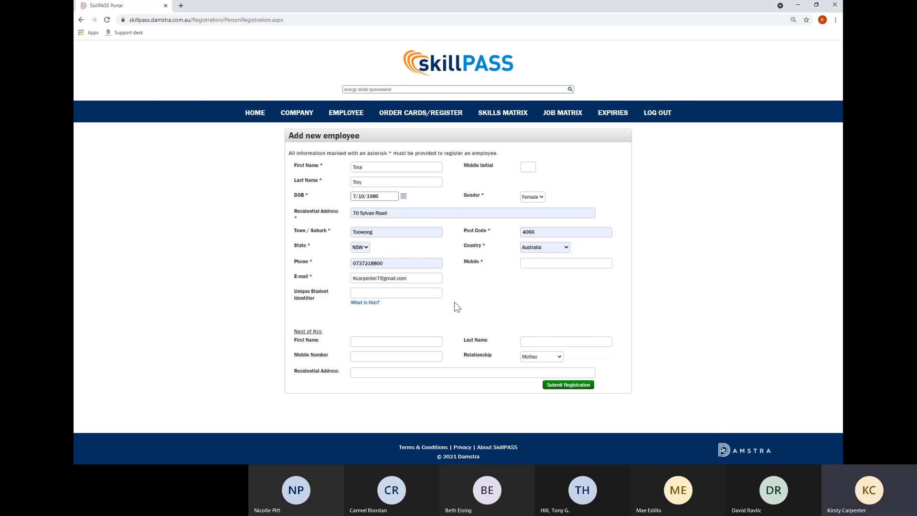
left_click(568, 386)
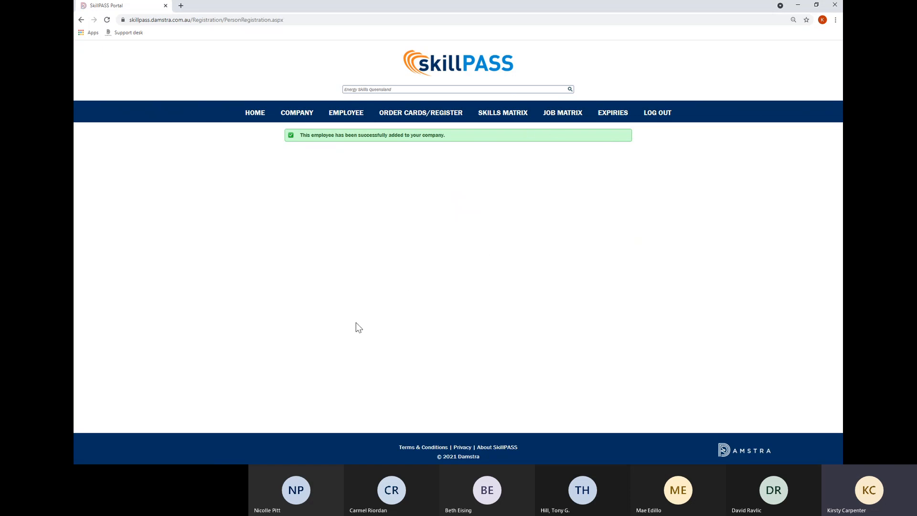
Open ORDER CARDS/REGISTER to view the confirmed Heat Stress Awareness registration from 19/04/2021.
mouse_move(302, 125)
mouse_move(350, 117)
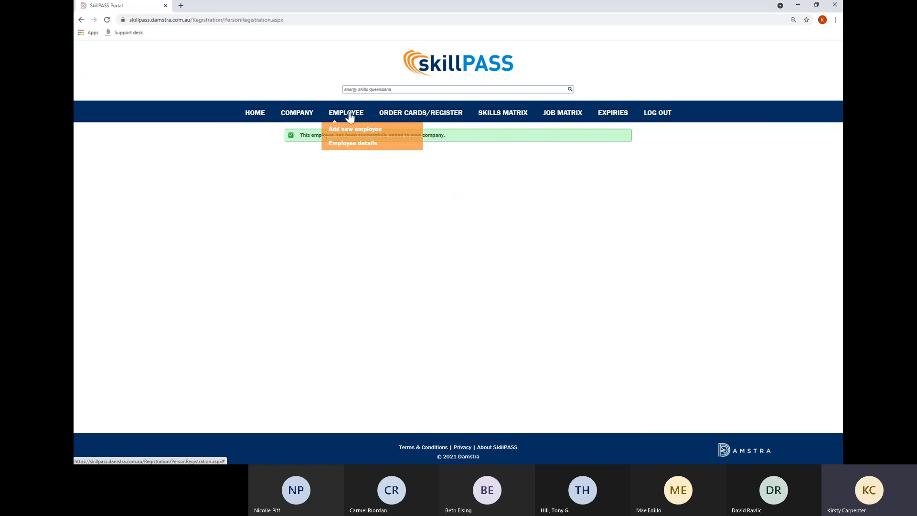
left_click(409, 119)
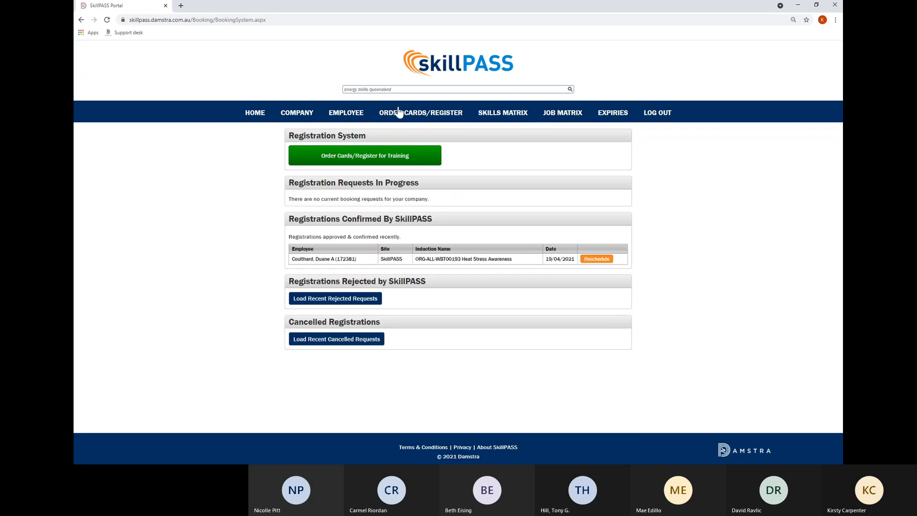
left_click(393, 160)
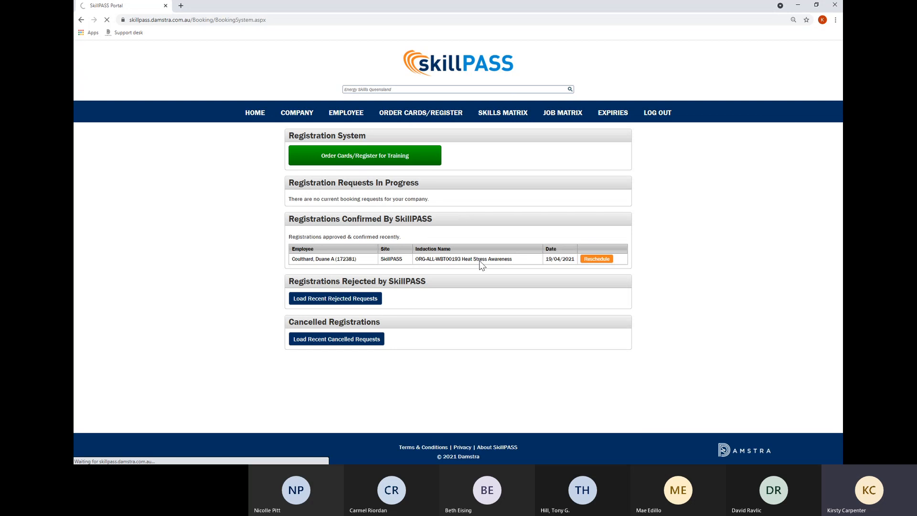
Begin a standard SkillPASS card booking to reach Step 2: Select Employees.
left_click(353, 162)
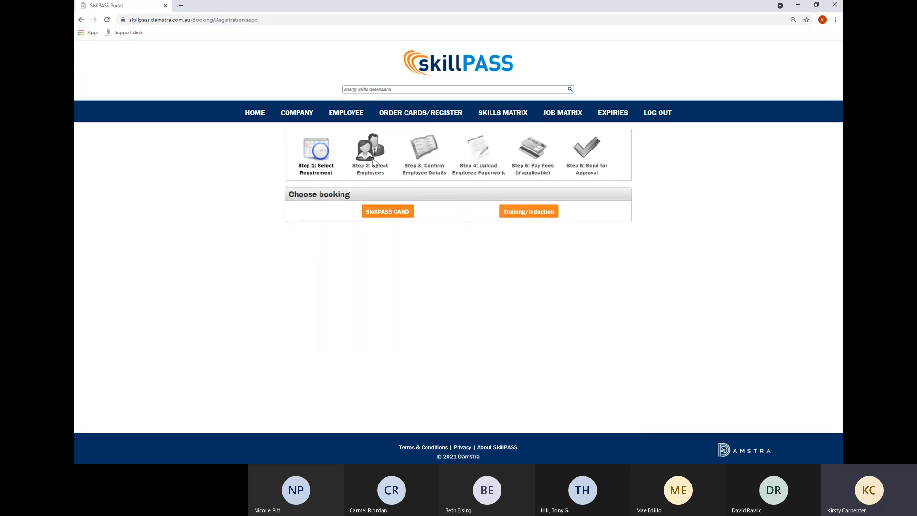
left_click(396, 213)
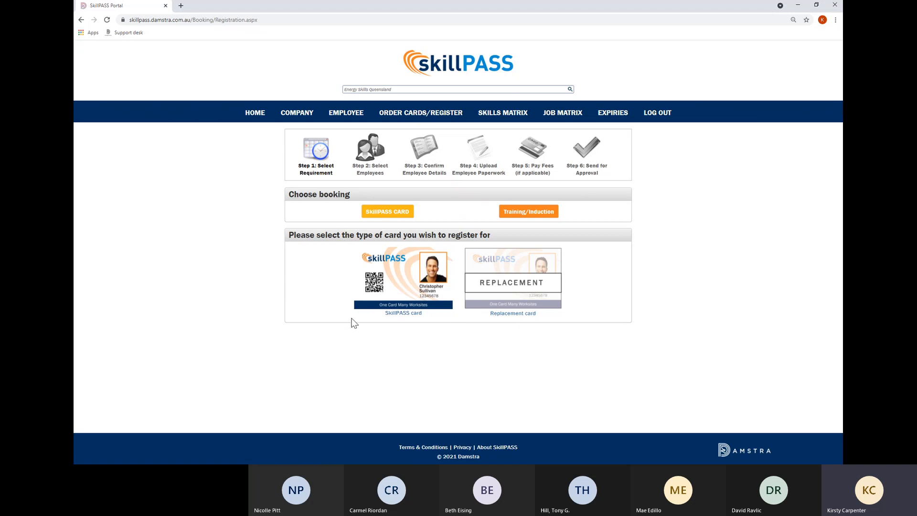
left_click(401, 315)
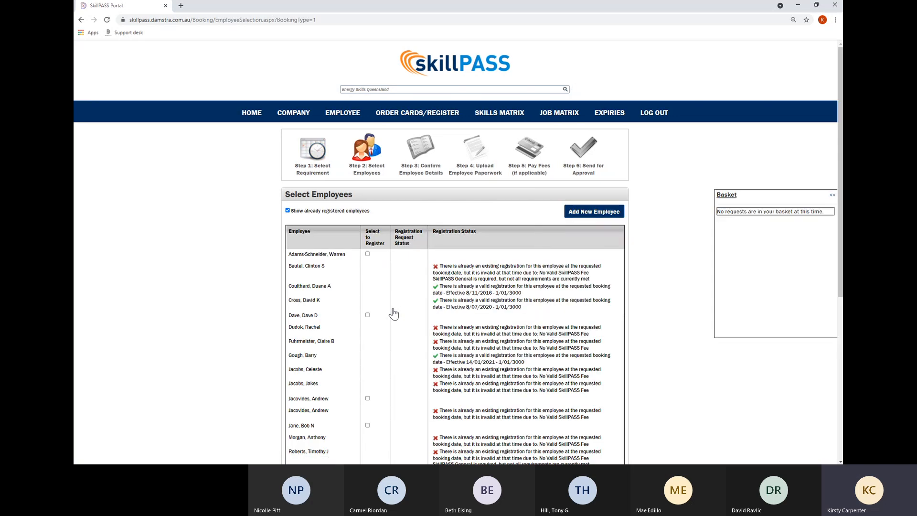
Hide already-registered employees, tick the new employee into the basket, and continue.
scroll(406, 313, "down", 6)
scroll(417, 311, "up", 5)
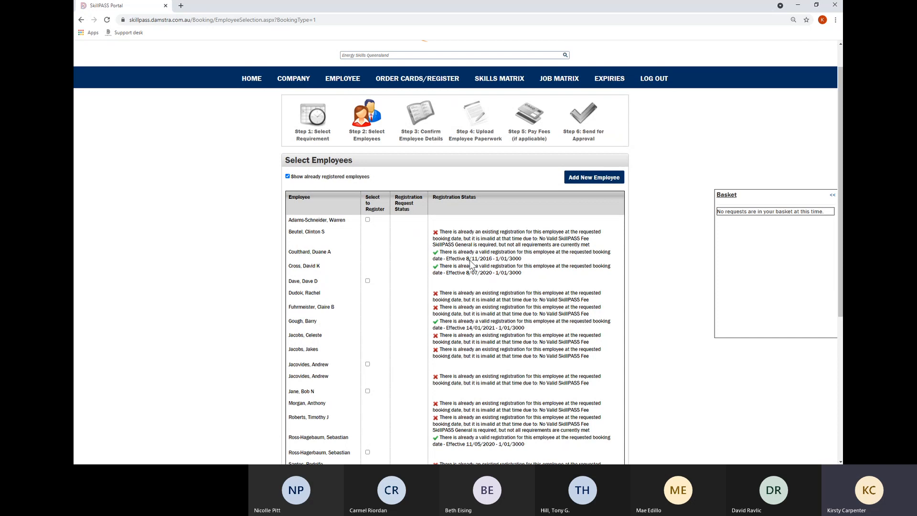
left_click(287, 176)
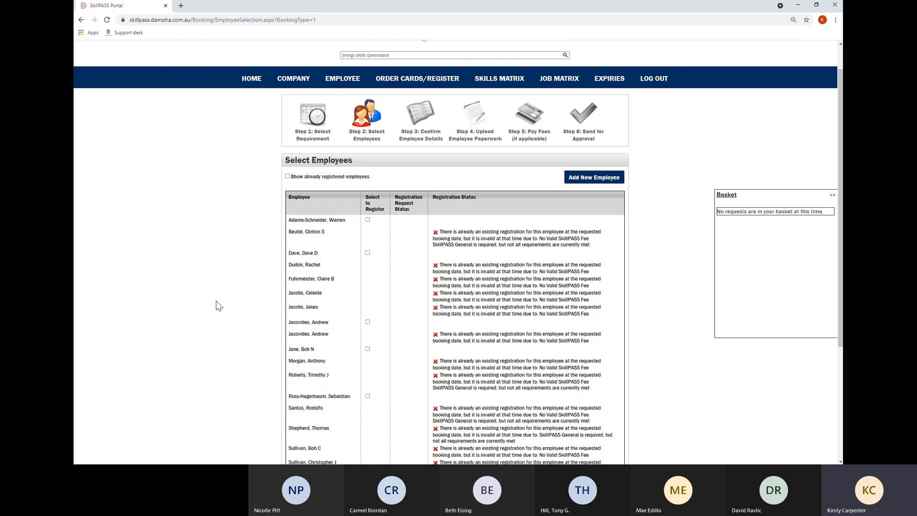
scroll(420, 334, "down", 3)
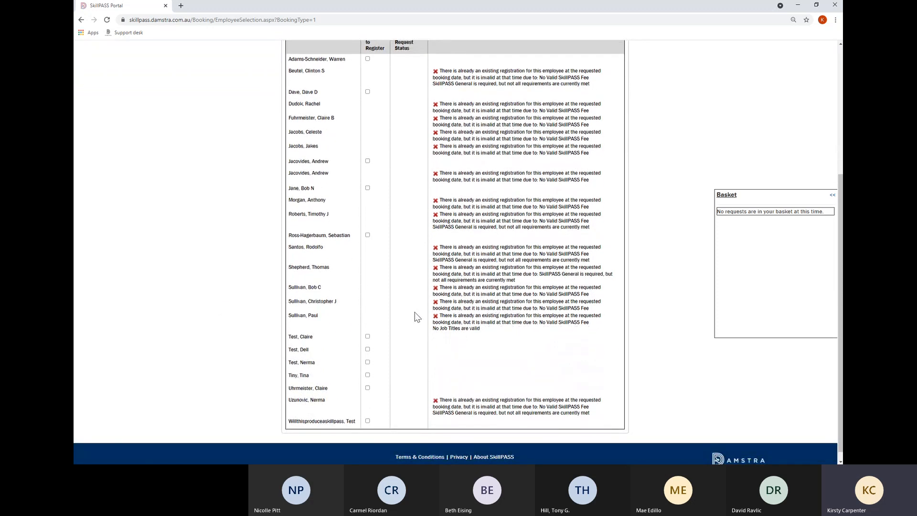
left_click(367, 375)
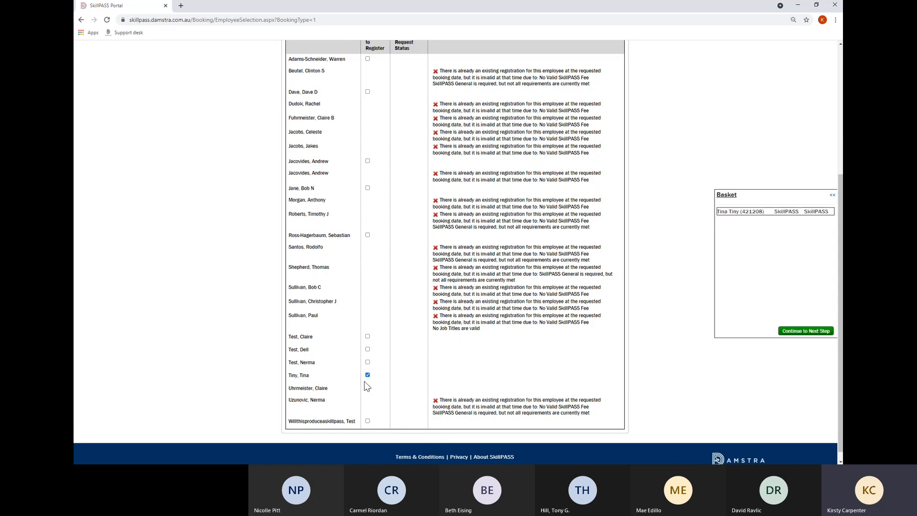
left_click(796, 334)
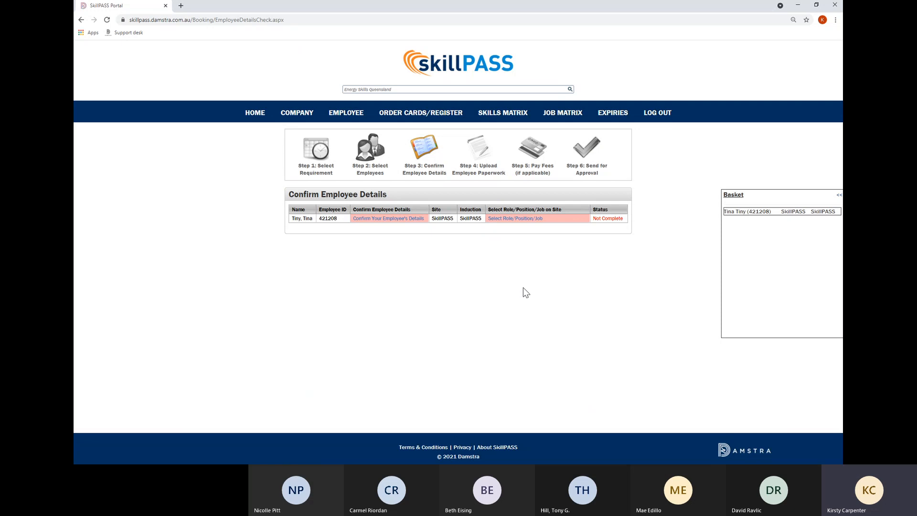
Review the new employee's e-mail and phone in the details form and confirm no changes are needed.
left_click(412, 220)
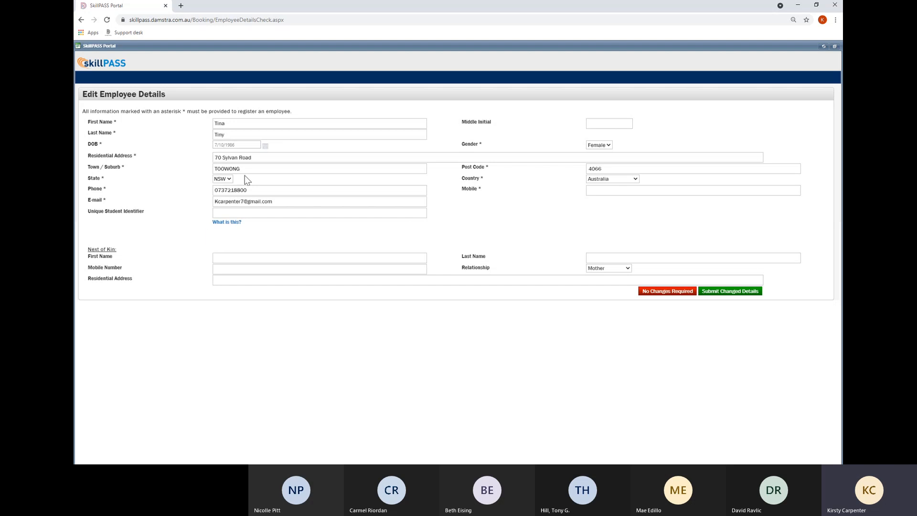
left_click(291, 204)
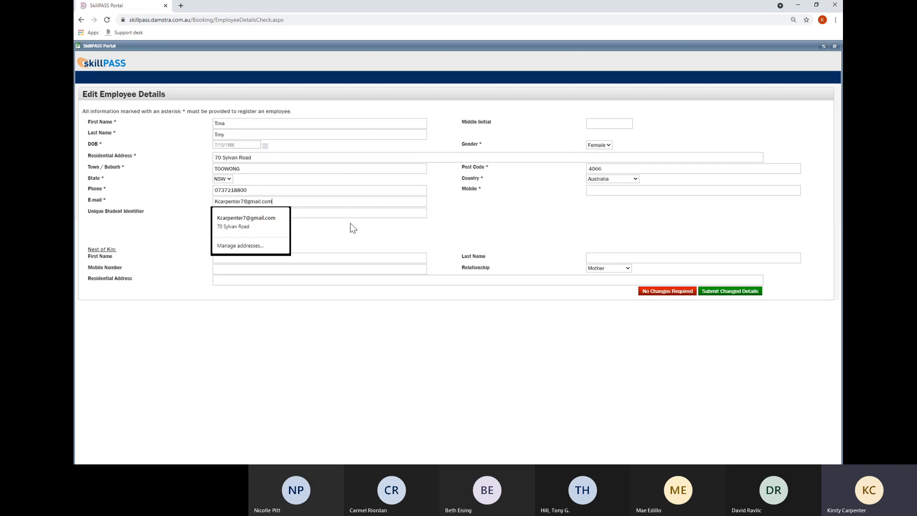
left_click(338, 240)
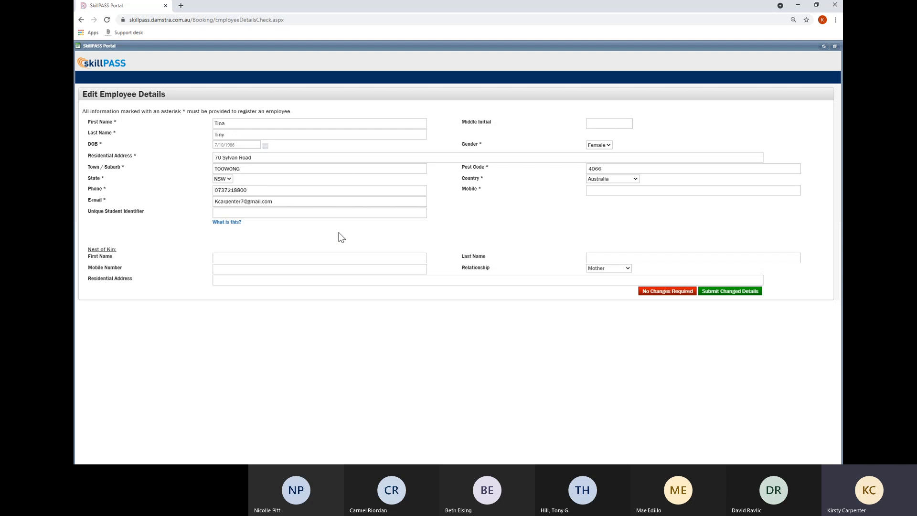
triple_click(281, 202)
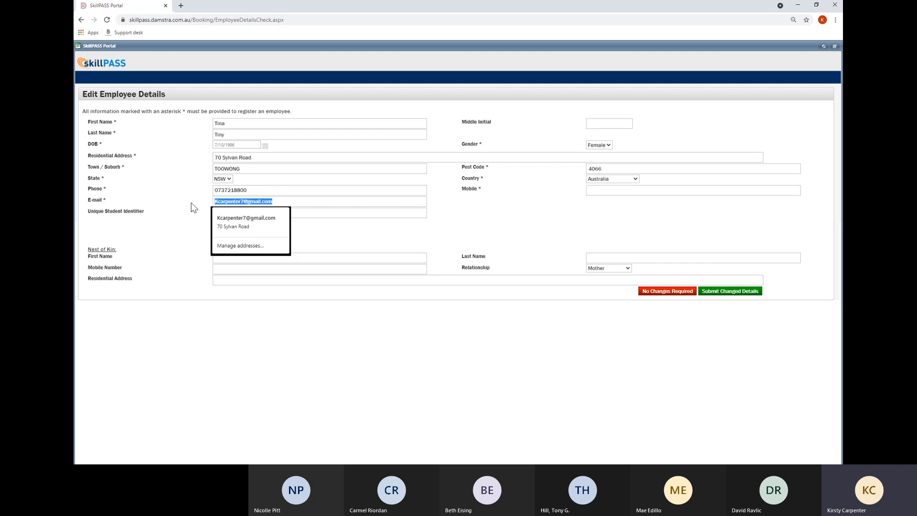
left_click(192, 203)
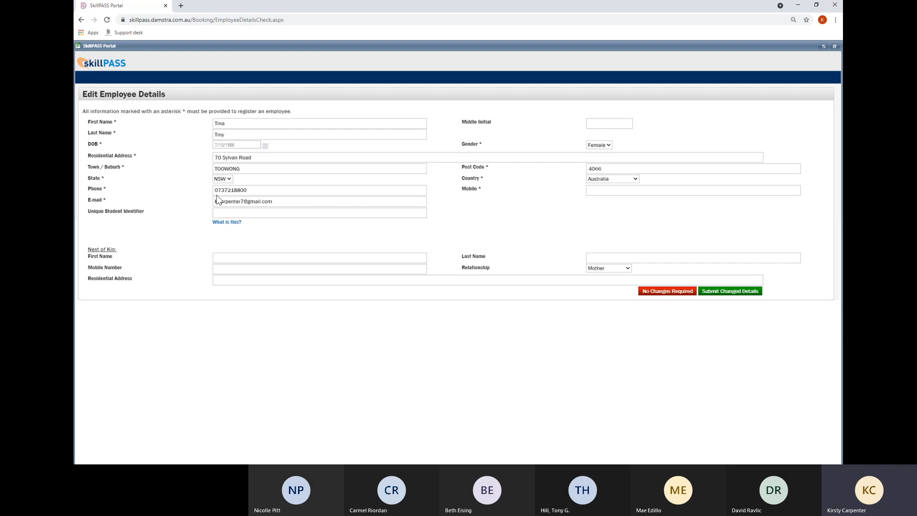
double_click(259, 191)
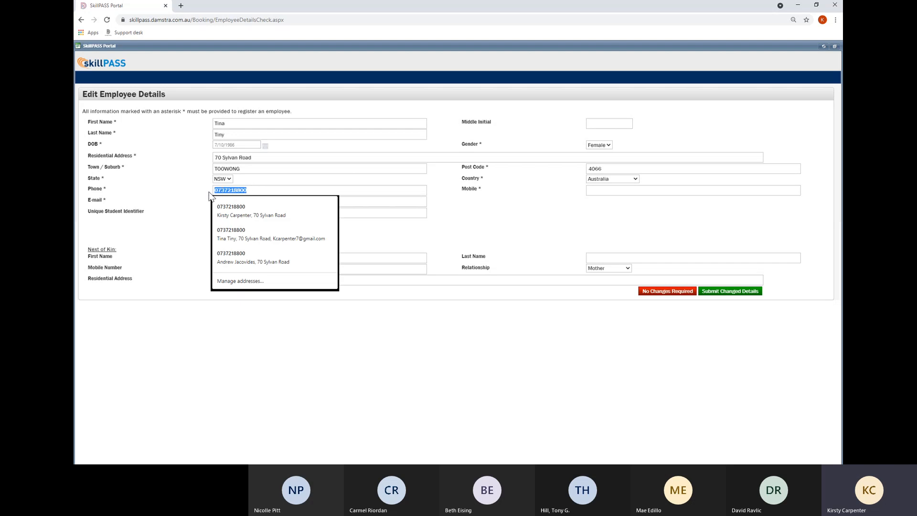
left_click(208, 196)
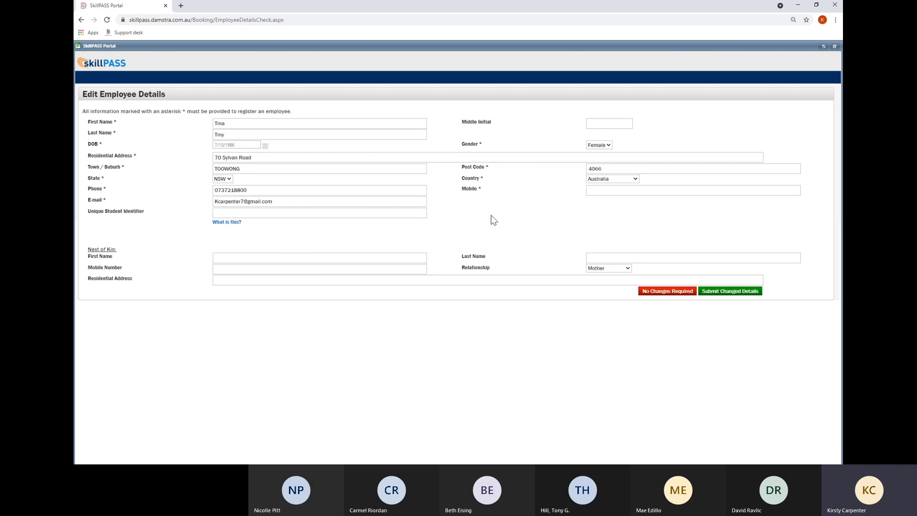
left_click(656, 294)
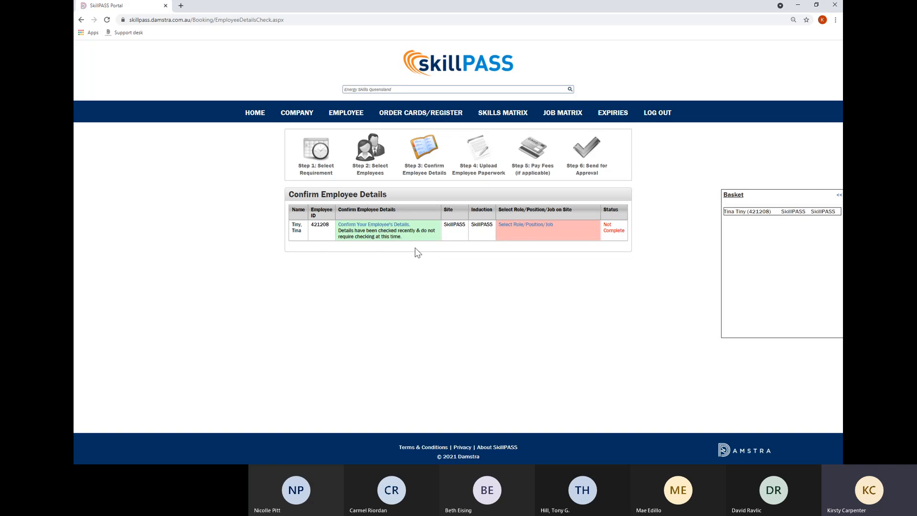
Assign the APA: Labourer role, found by searching 'labour', then continue to paperwork.
left_click(525, 231)
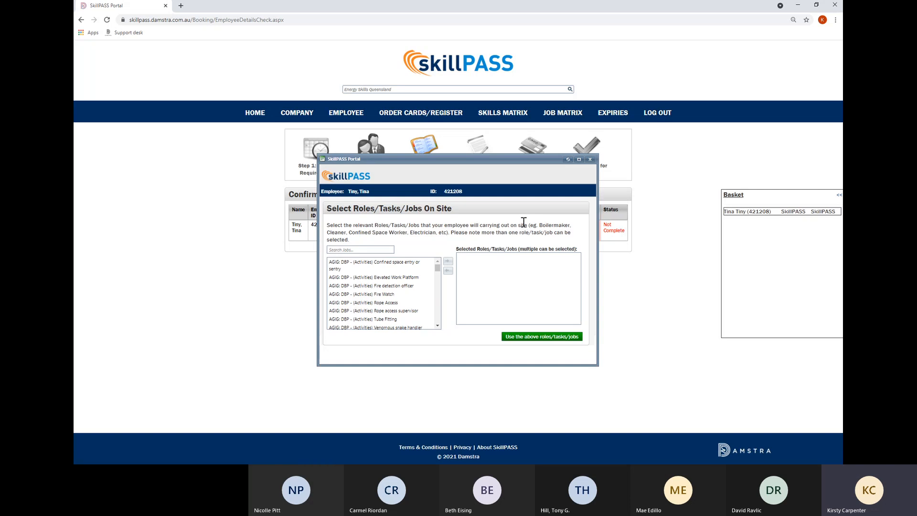
left_click(359, 250)
type("labour")
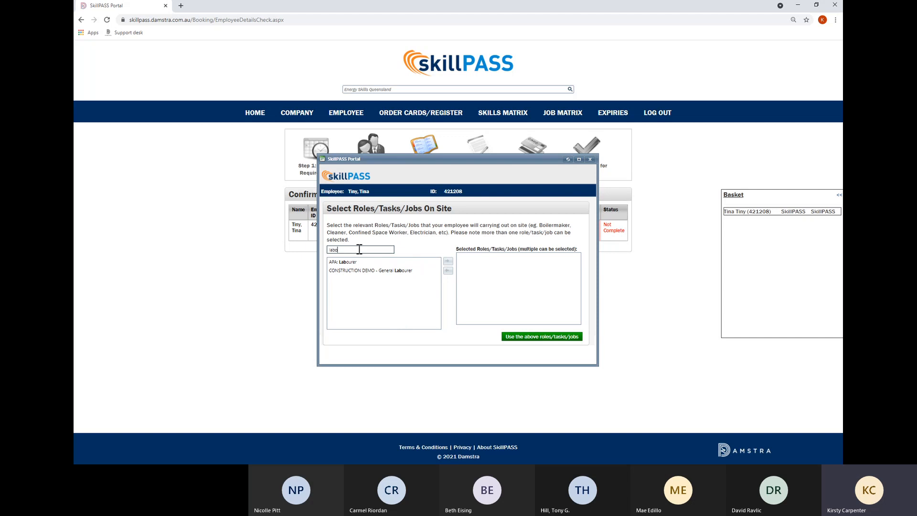
left_click(348, 262)
left_click(448, 263)
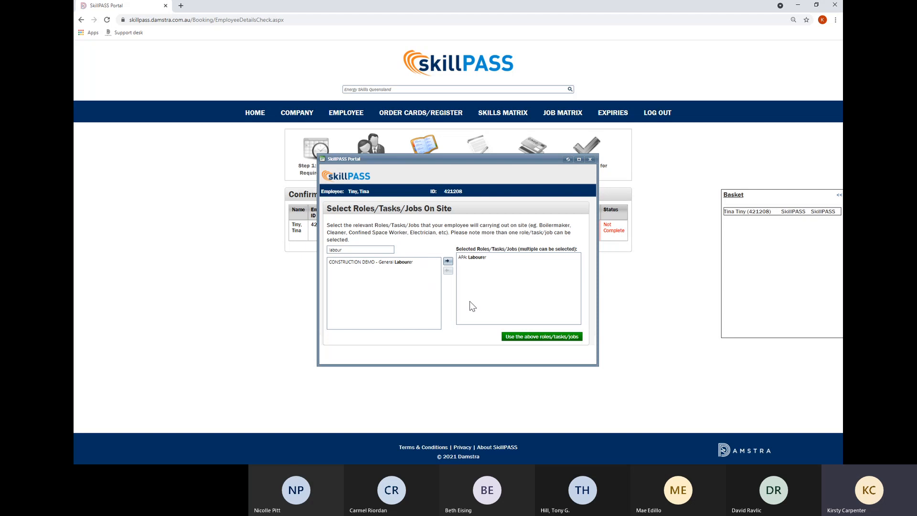
left_click(555, 337)
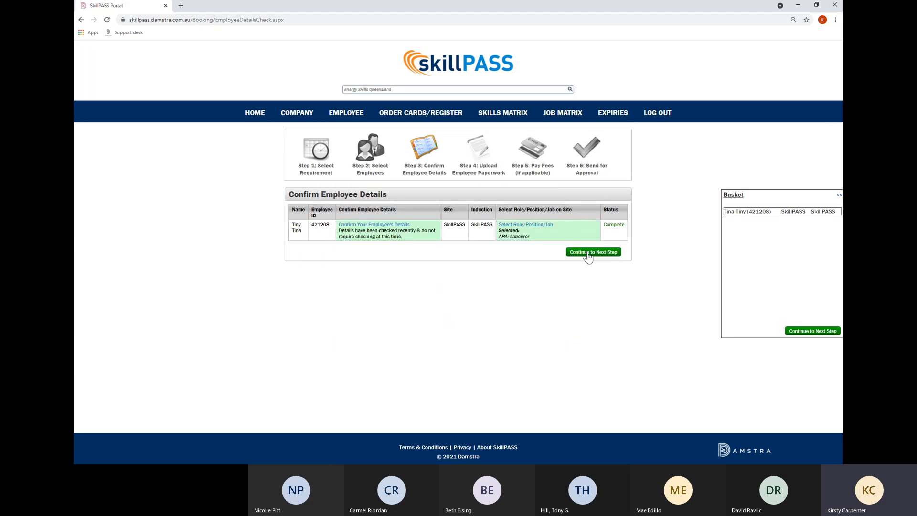
left_click(588, 253)
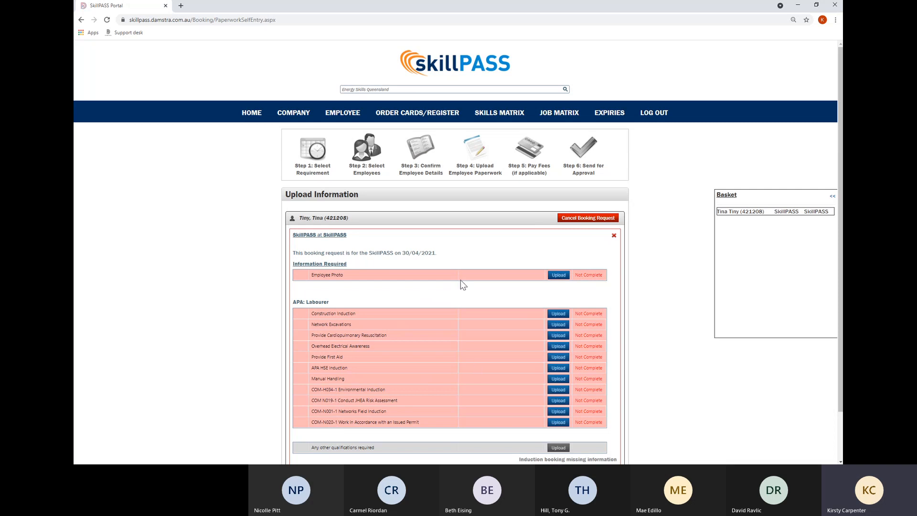
left_click(424, 174)
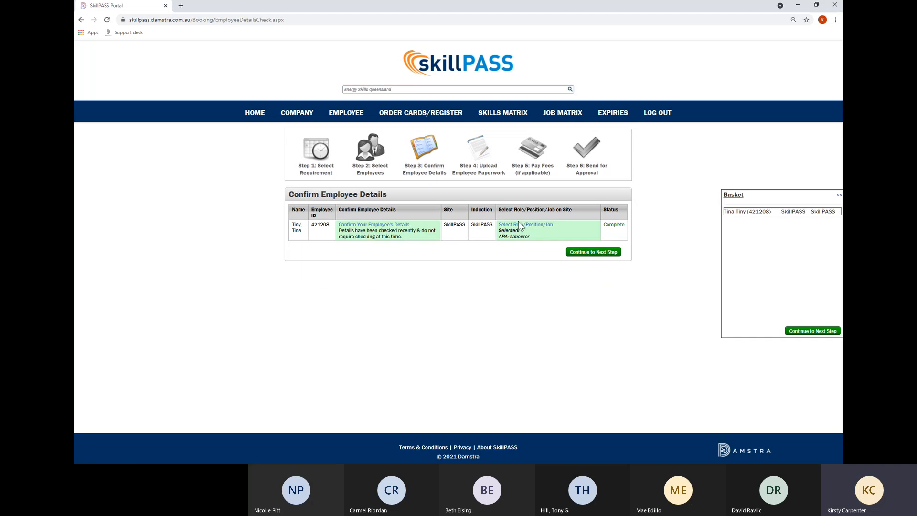
Swap APA: Labourer for SkillPASS General, found by searching 'Skil', and continue to the upload step.
left_click(519, 227)
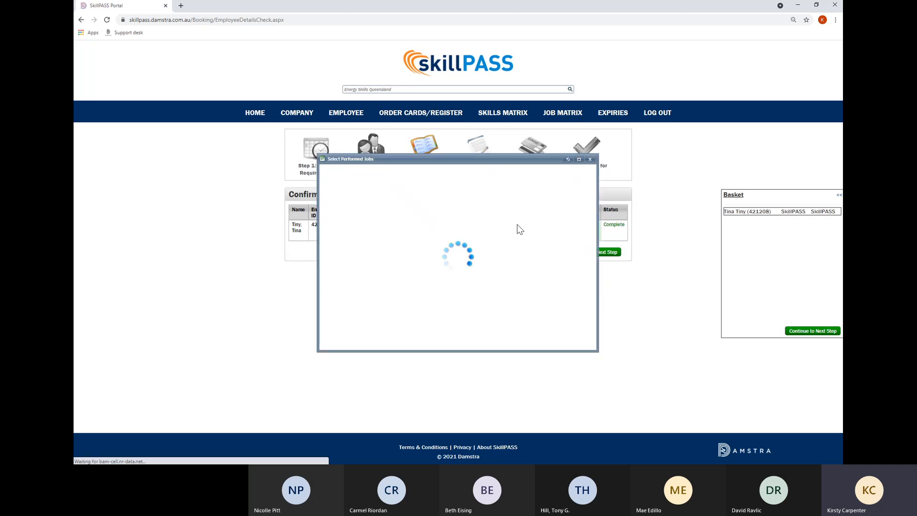
left_click(480, 257)
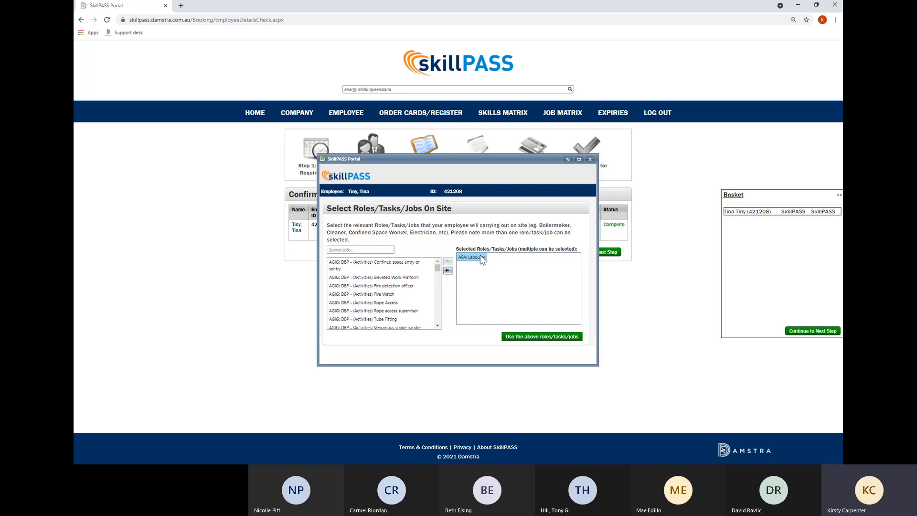
left_click(447, 271)
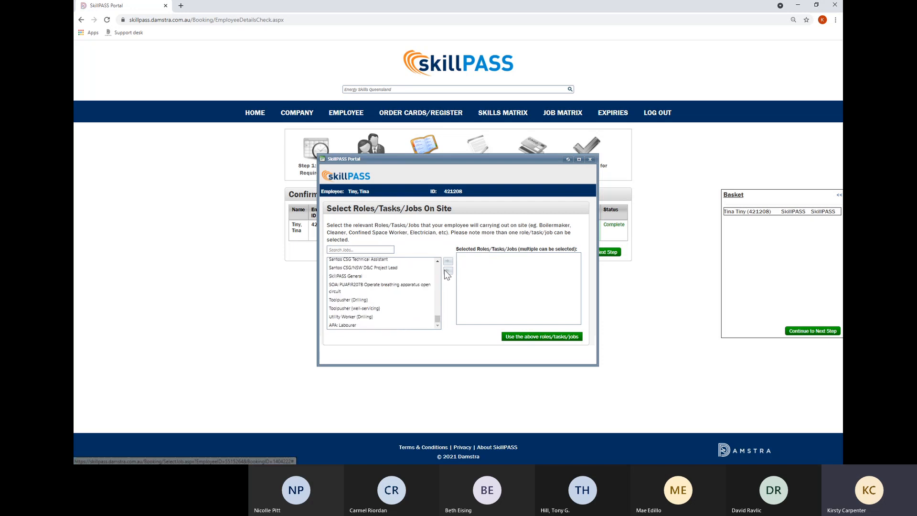
left_click(357, 250)
type("Skill")
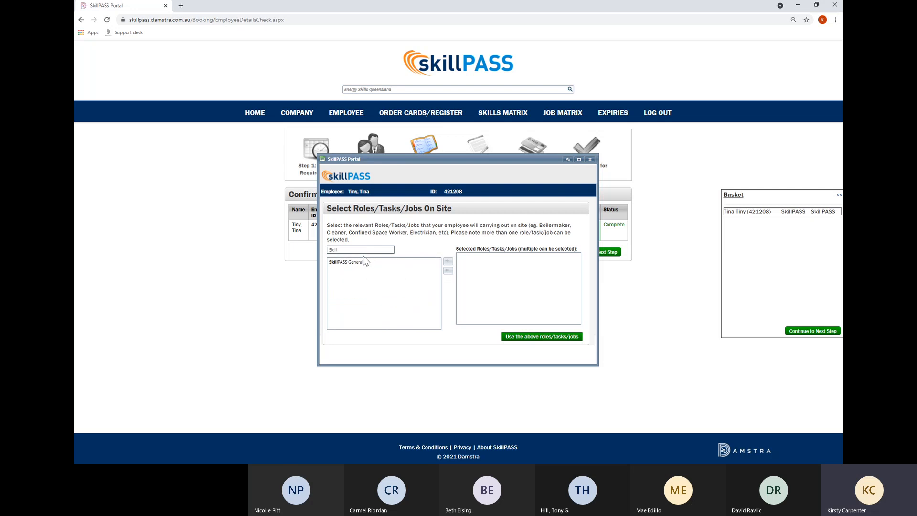
left_click(355, 262)
left_click(447, 264)
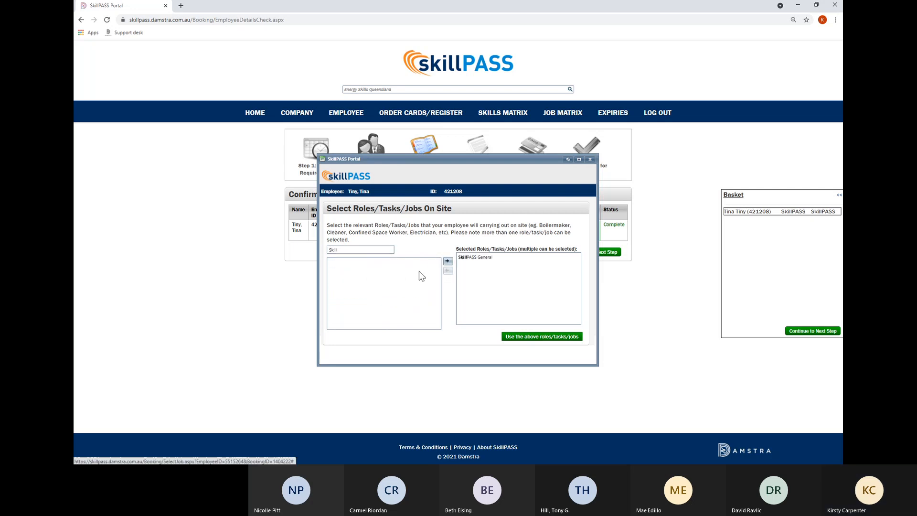
left_click(555, 338)
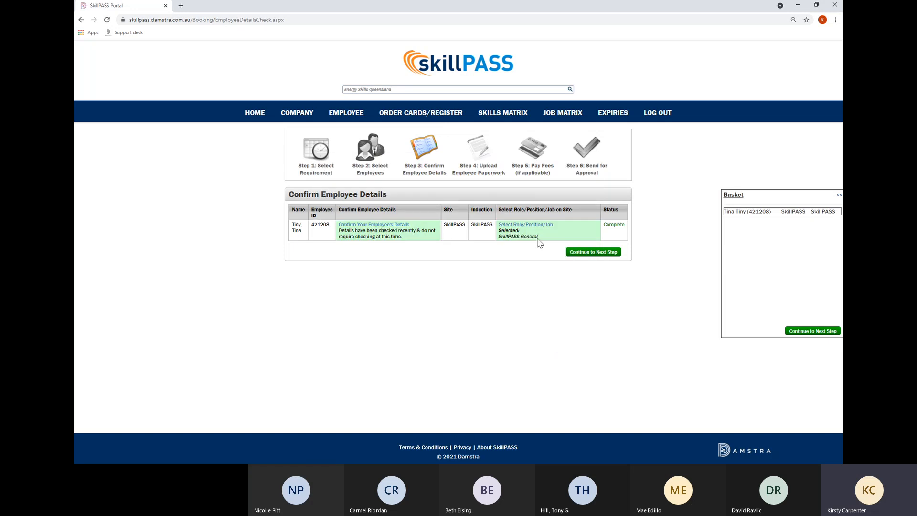
left_click(612, 254)
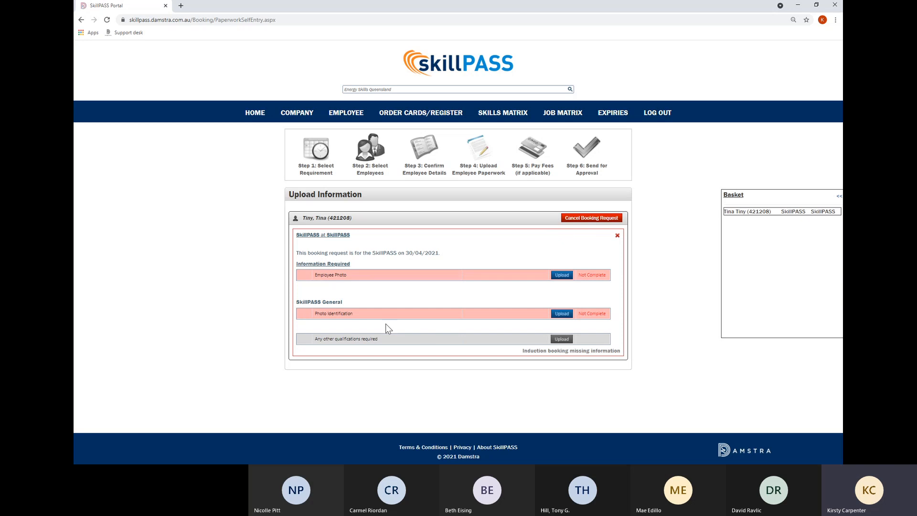
Open the Employee Photo upload form on the paperwork step.
left_click(559, 275)
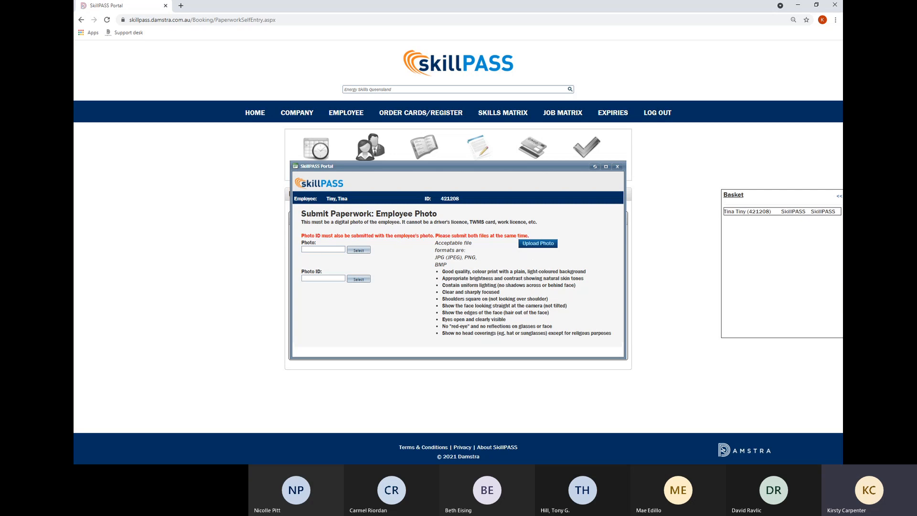
Attach the first image from the Desktop Tutorials folder as the employee photo.
left_click(362, 253)
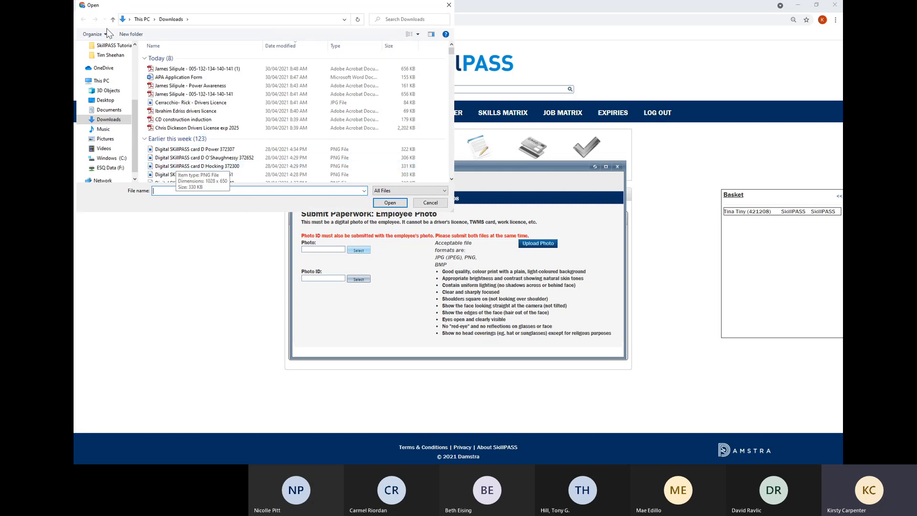
scroll(113, 77, "up", 2)
scroll(114, 76, "up", 2)
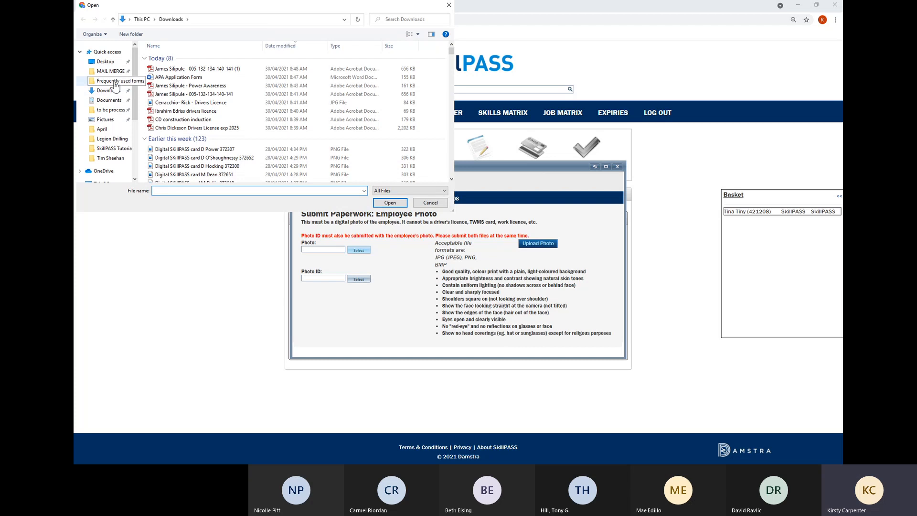
left_click(106, 61)
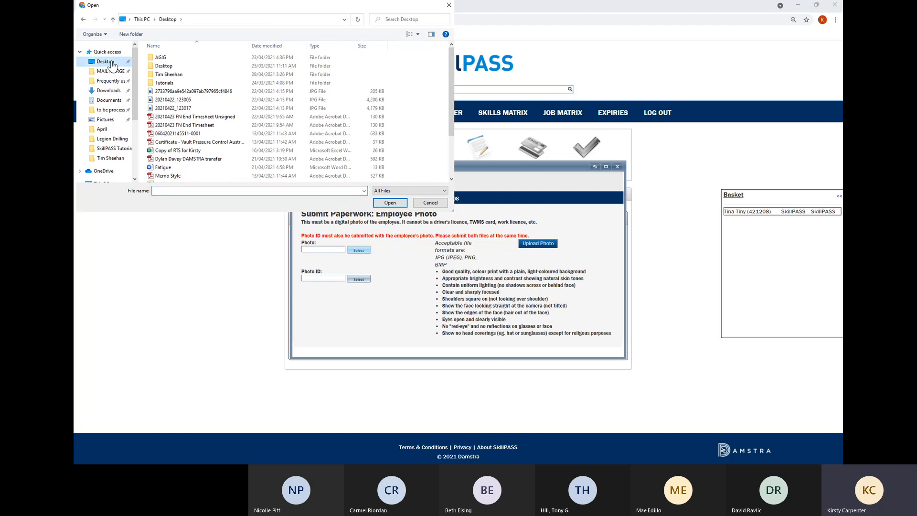
double_click(173, 65)
scroll(108, 59, "up", 1)
left_click(106, 61)
double_click(173, 84)
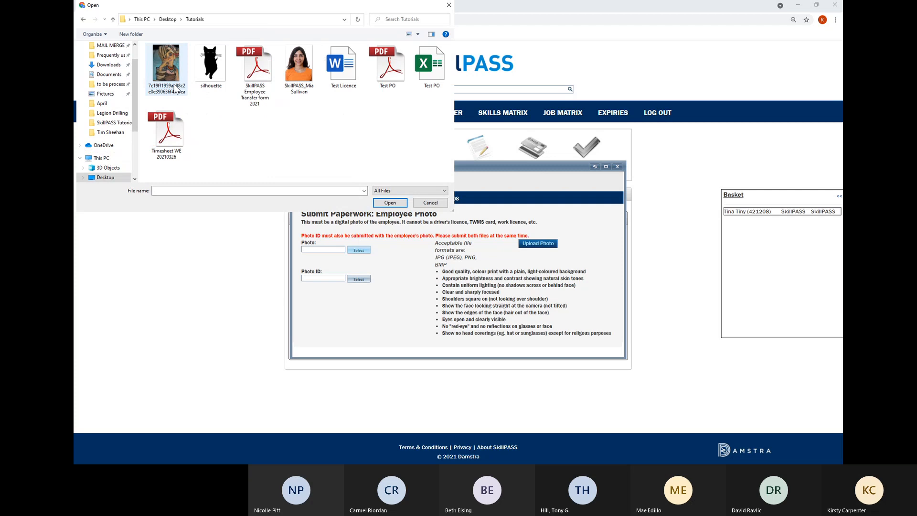
left_click(166, 67)
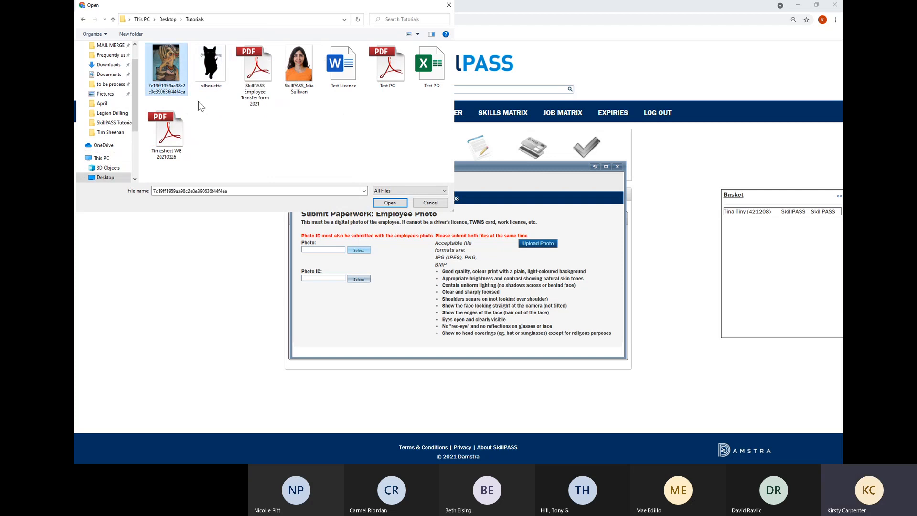
left_click(390, 204)
Attach Test Licence as the photo ID, upload both files, and close the confirmation.
left_click(359, 279)
left_click(344, 67)
left_click(391, 204)
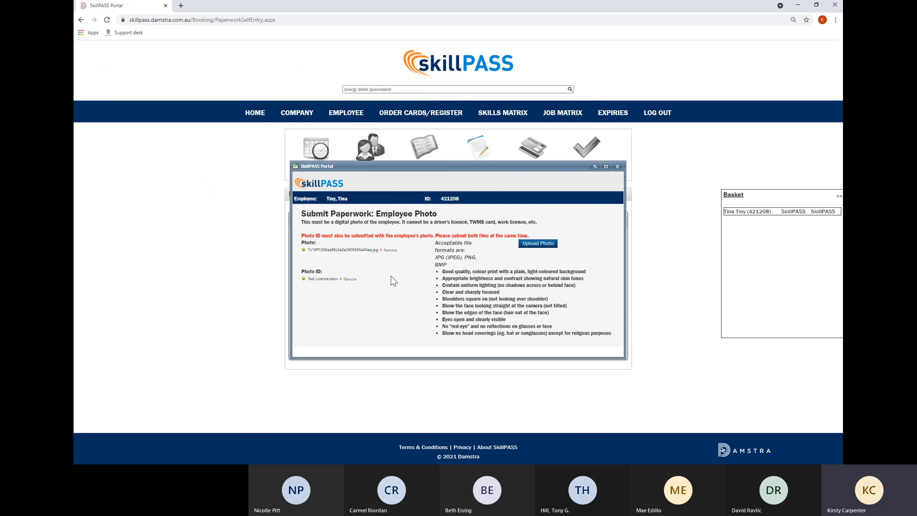
left_click(547, 246)
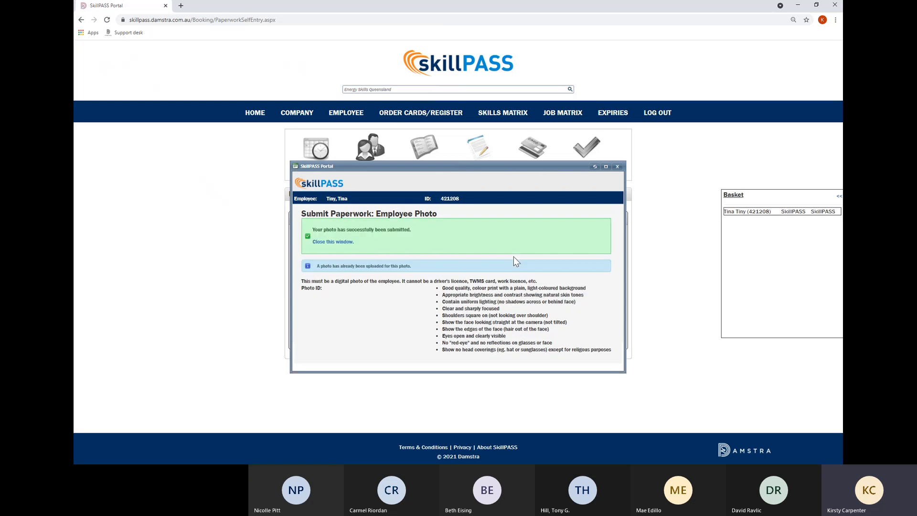
left_click(333, 241)
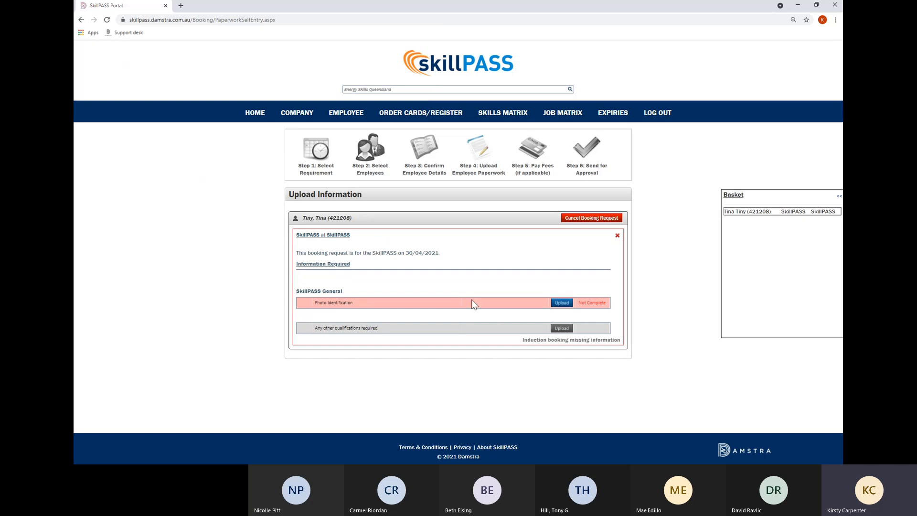
Open the Photo Identification paperwork form and choose Company ID Card as the skill.
left_click(562, 303)
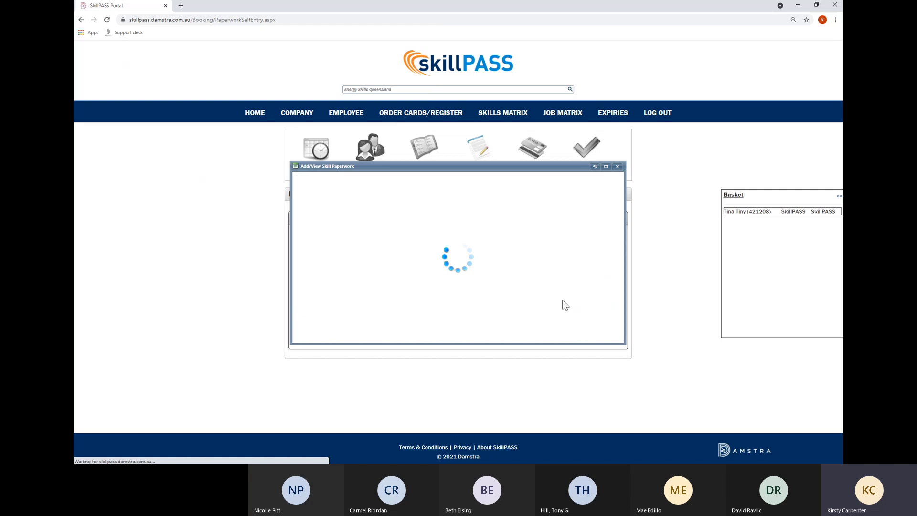
left_click(527, 229)
scroll(462, 310, "down", 10)
scroll(461, 309, "down", 8)
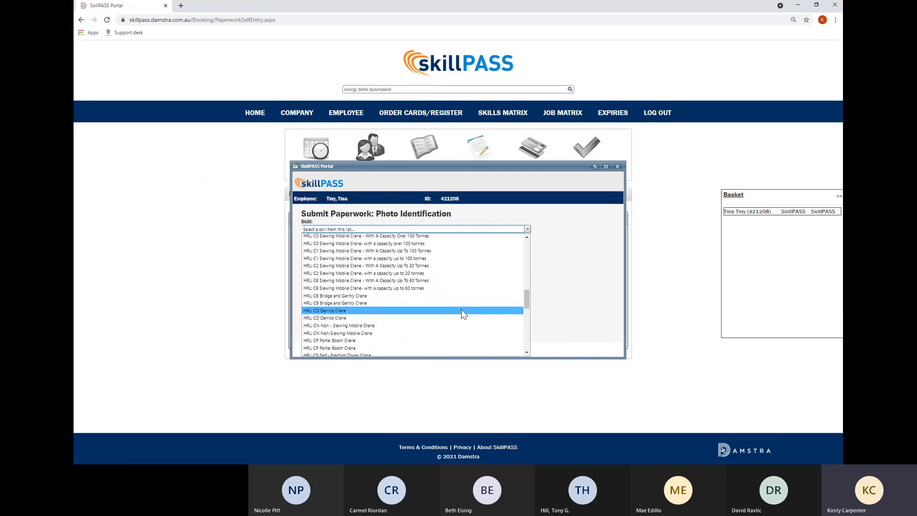
scroll(461, 313, "down", 4)
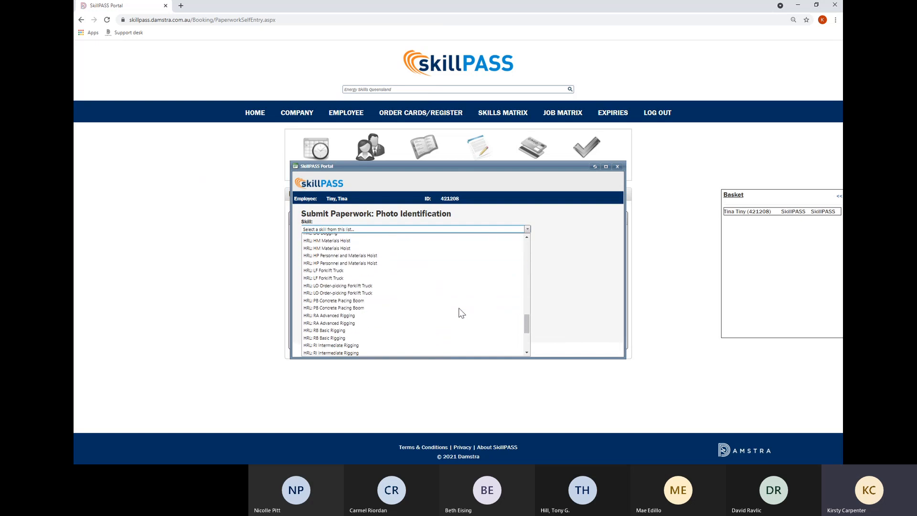
scroll(462, 313, "down", 5)
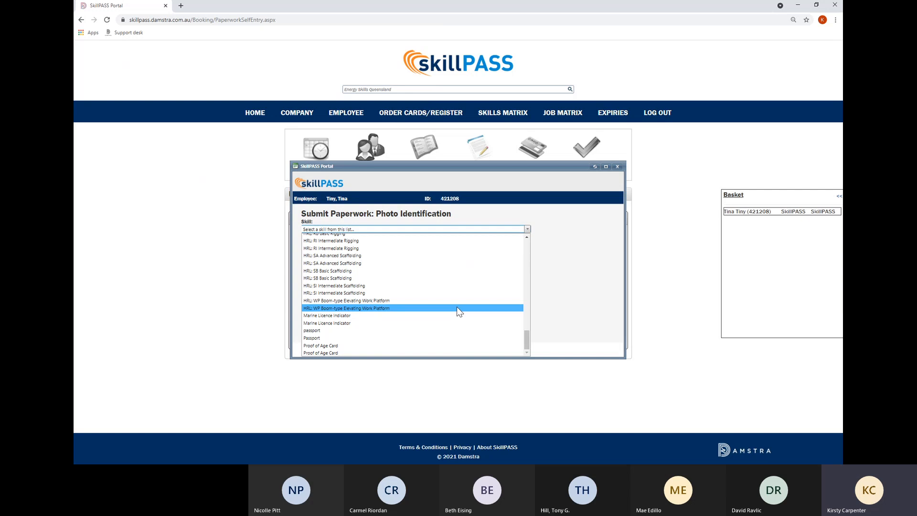
scroll(456, 308, "up", 2)
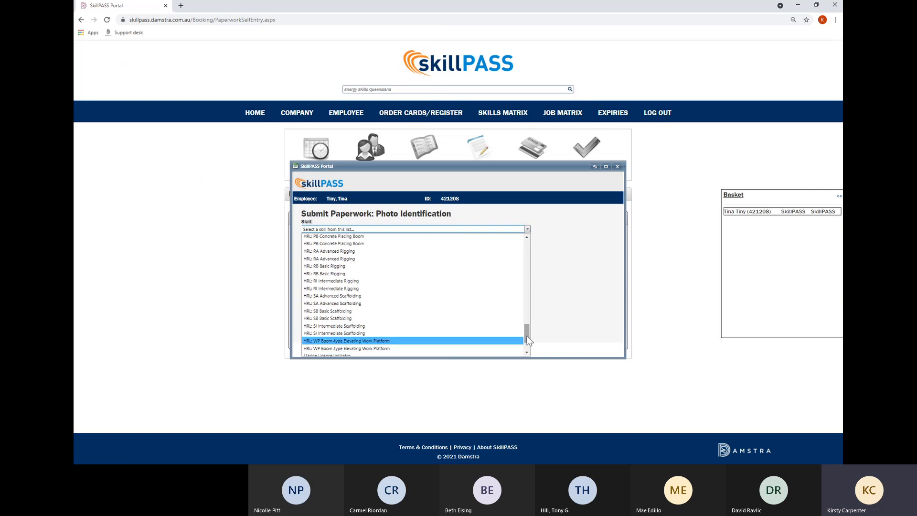
left_click_drag(526, 337, 523, 245)
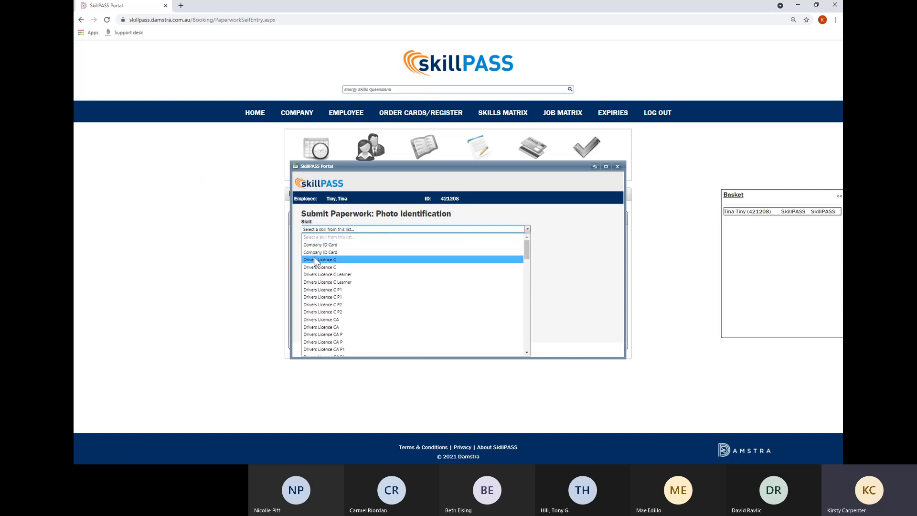
left_click(354, 242)
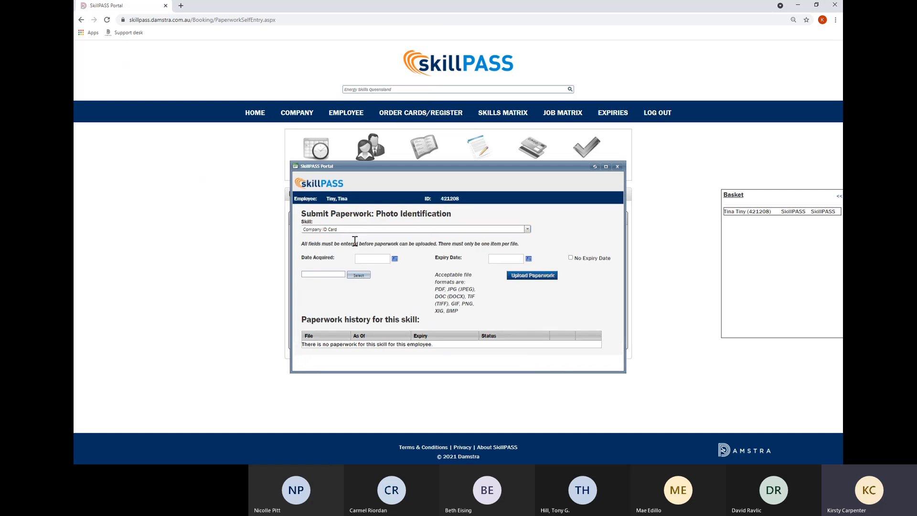
Set Date Acquired to 19/04/2021 and Expiry to 19/04/2022.
left_click(381, 260)
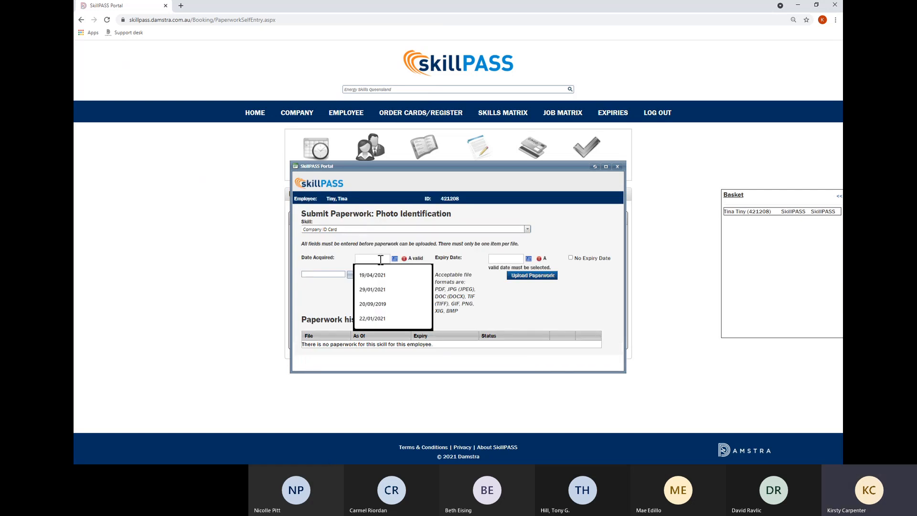
left_click(379, 275)
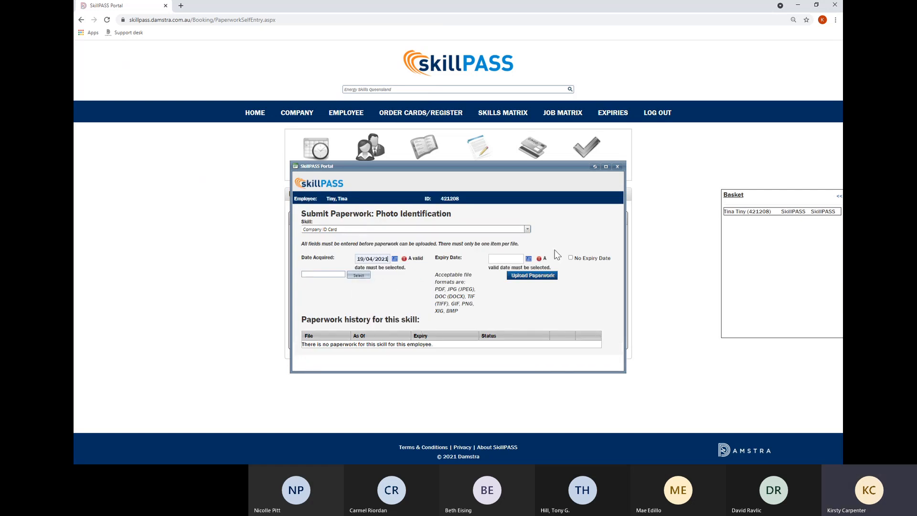
left_click(512, 258)
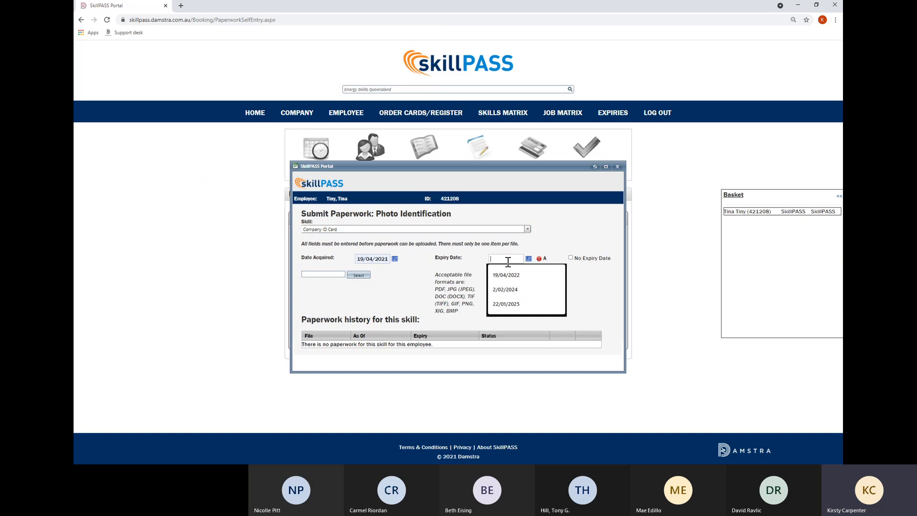
left_click(516, 278)
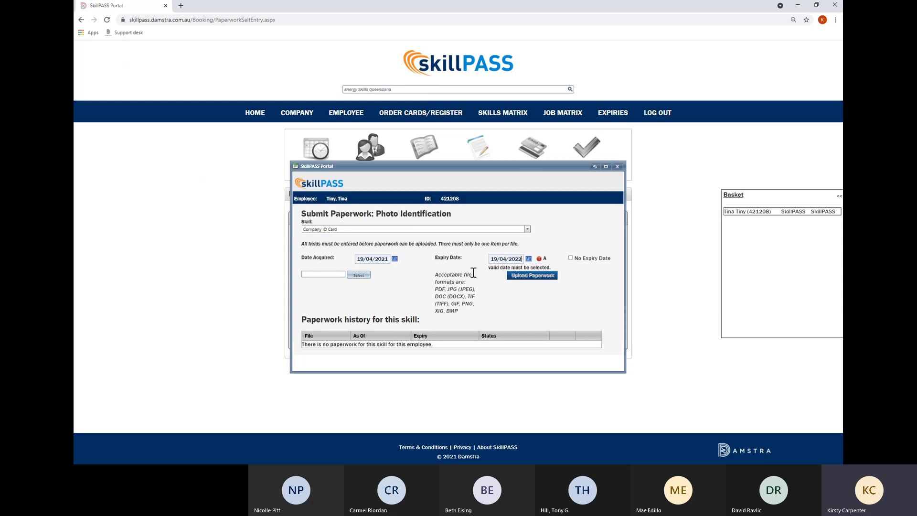
Attach Test Licence.docx, upload the Company ID Card paperwork, and close the confirmation.
left_click(358, 275)
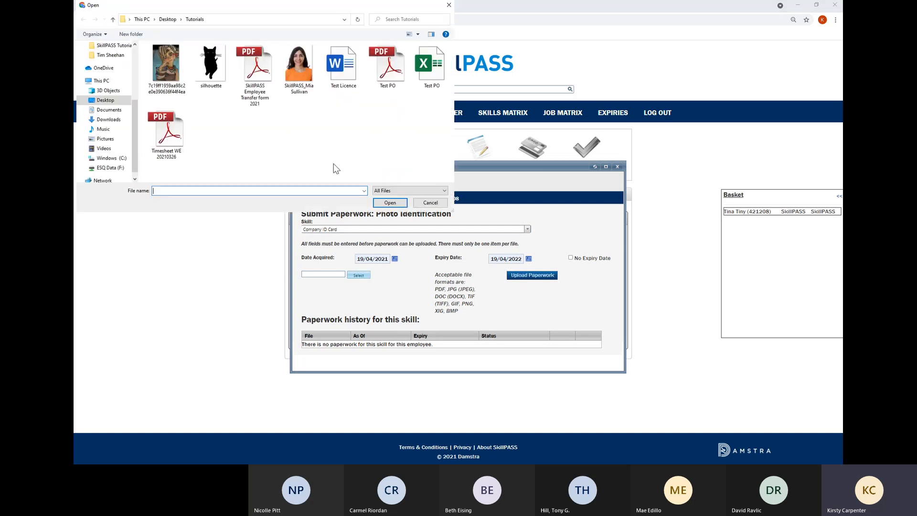
left_click(356, 74)
left_click(390, 203)
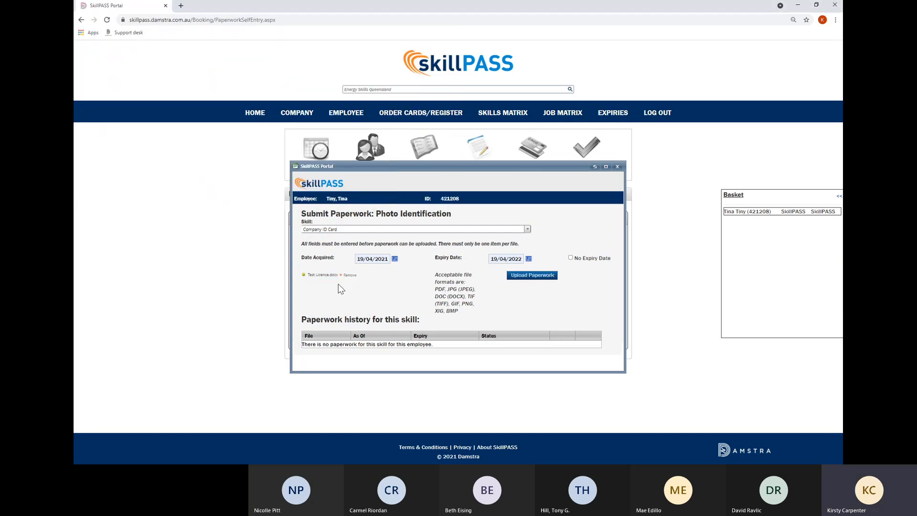
left_click(516, 276)
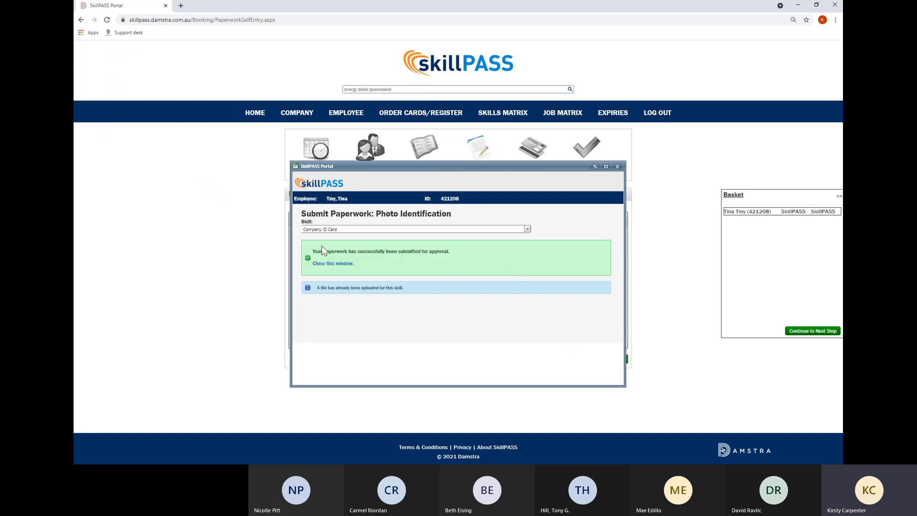
left_click(617, 167)
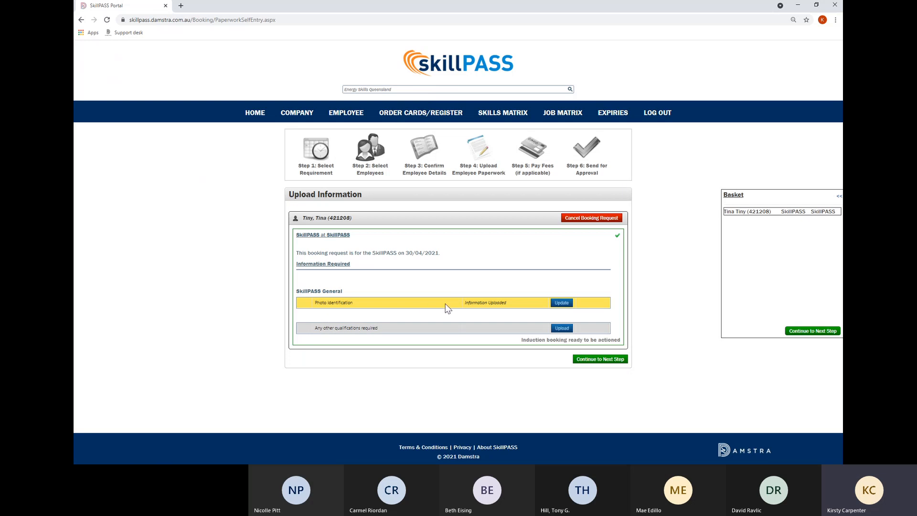
Go to the fee step and choose to pay all fees by purchase order.
left_click(818, 332)
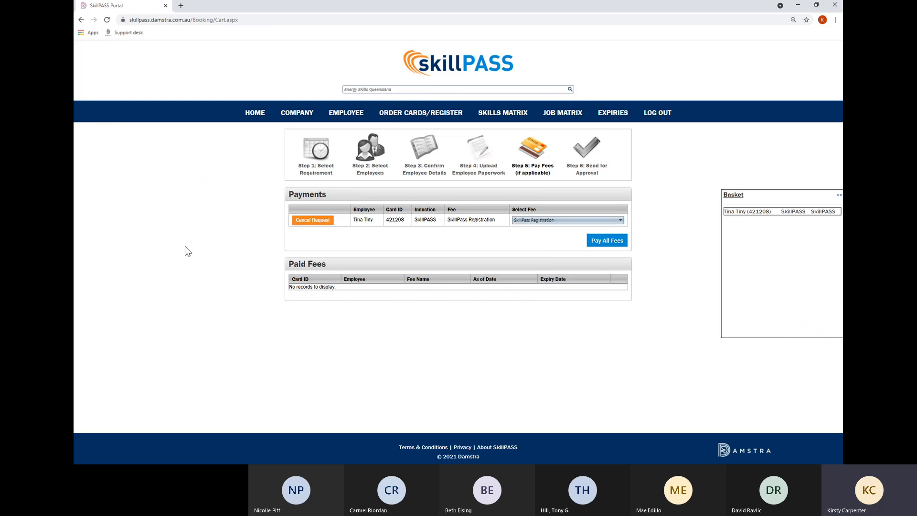
left_click(604, 241)
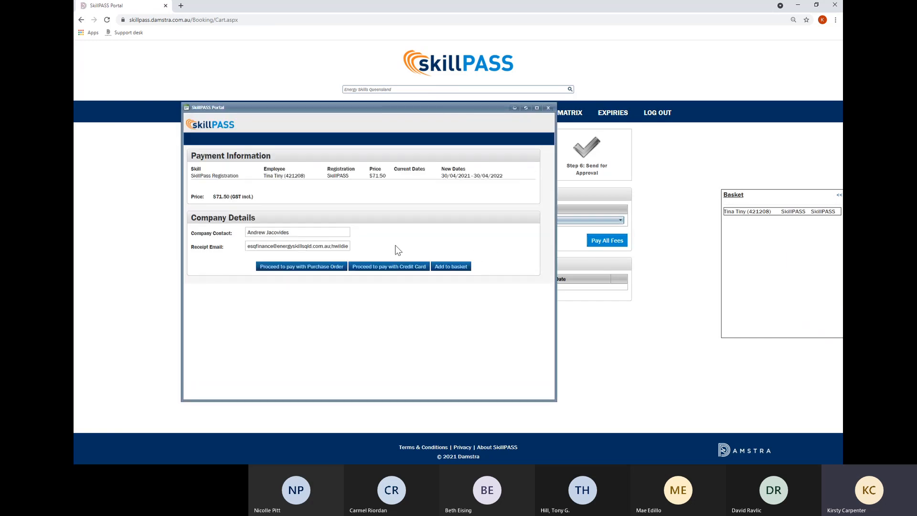
left_click(317, 269)
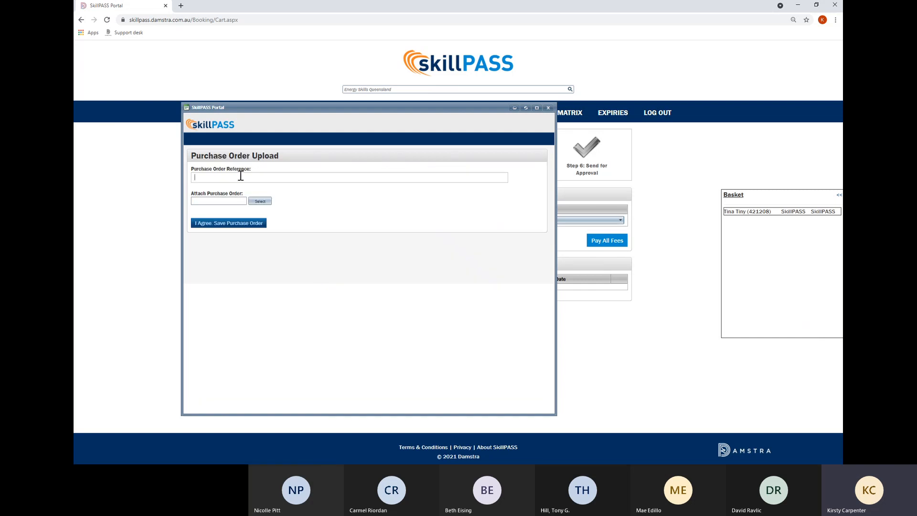
Enter the purchase order reference, attach Test PO.pdf, and agree and save the purchase order.
type("DO NOTTES")
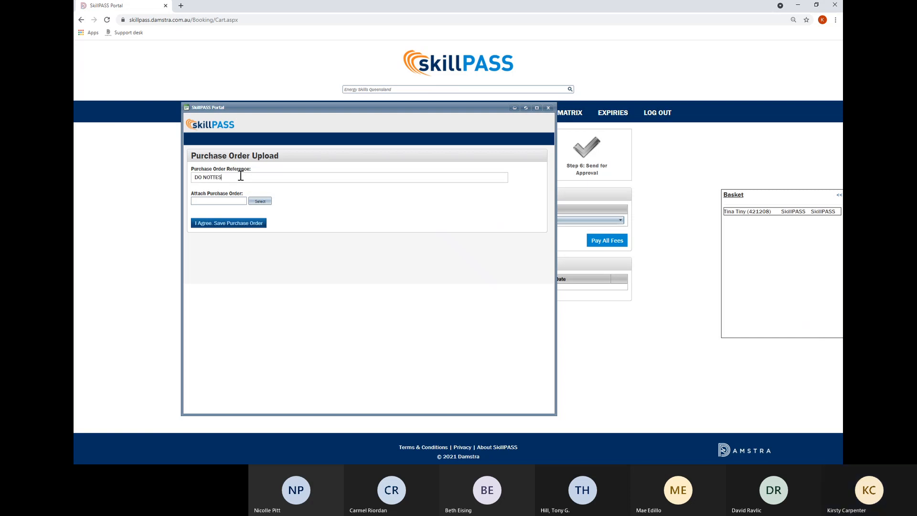
type(" PAY")
left_click(256, 201)
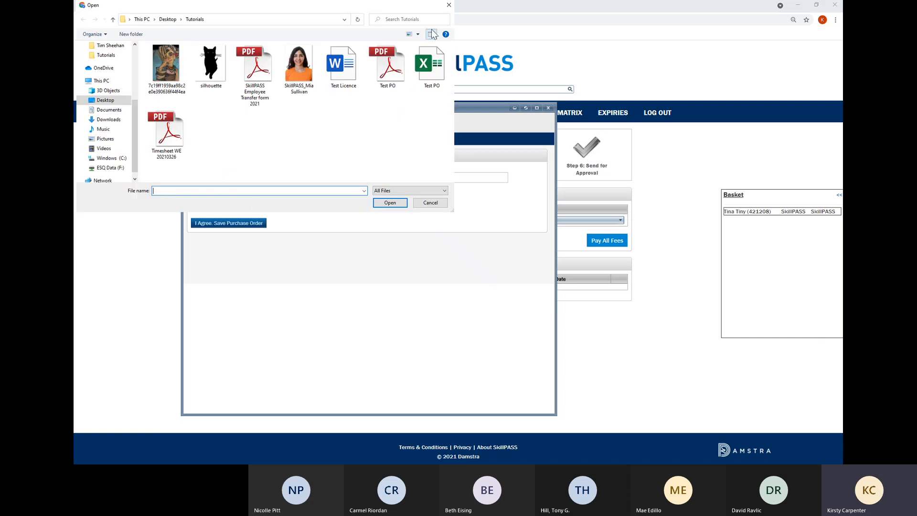
left_click(387, 67)
left_click(391, 203)
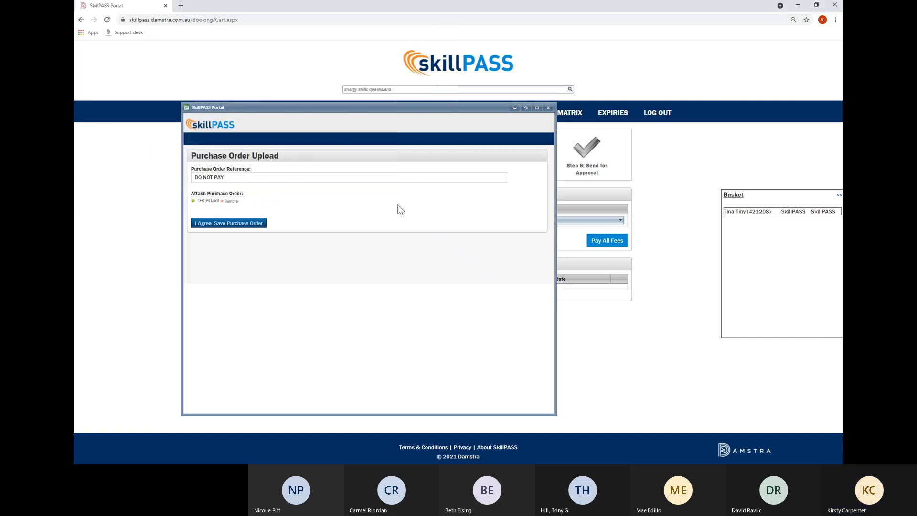
left_click(234, 176)
type("123456")
left_click(236, 224)
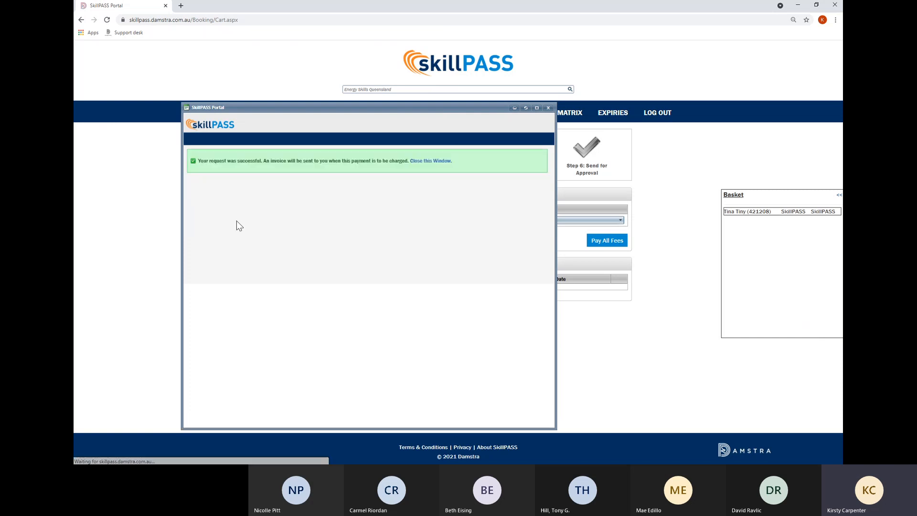
Close the payment confirmation and continue to the Send for Approval step.
left_click(430, 162)
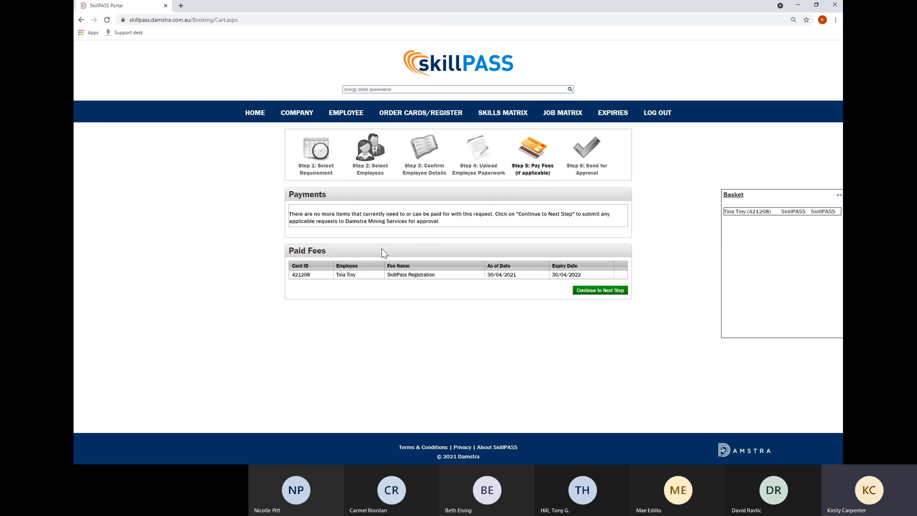
left_click(617, 292)
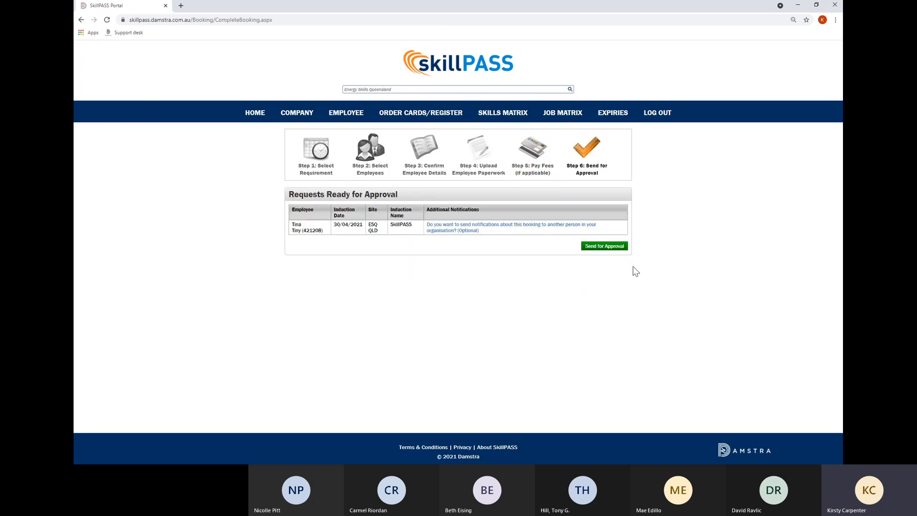
Send the 30/04/2021 SkillPASS registration request for approval and acknowledge the notice.
left_click(614, 247)
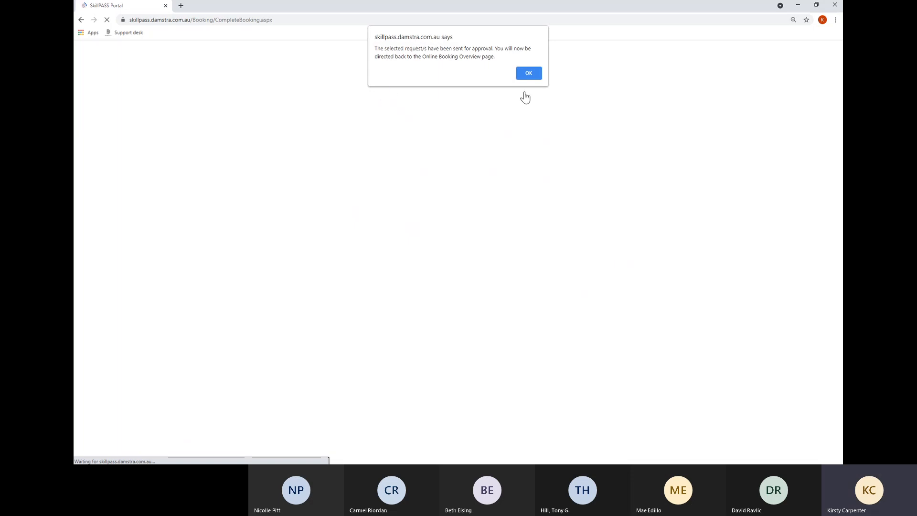
left_click(534, 78)
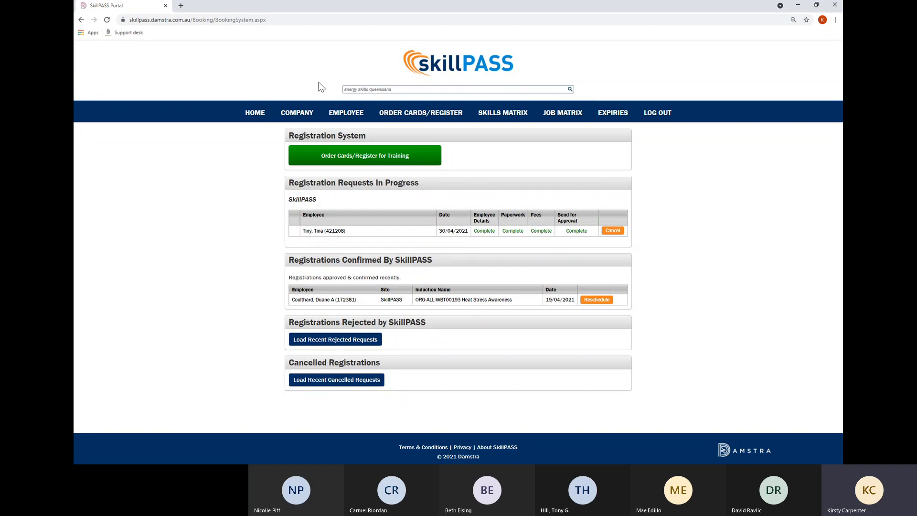
mouse_move(299, 114)
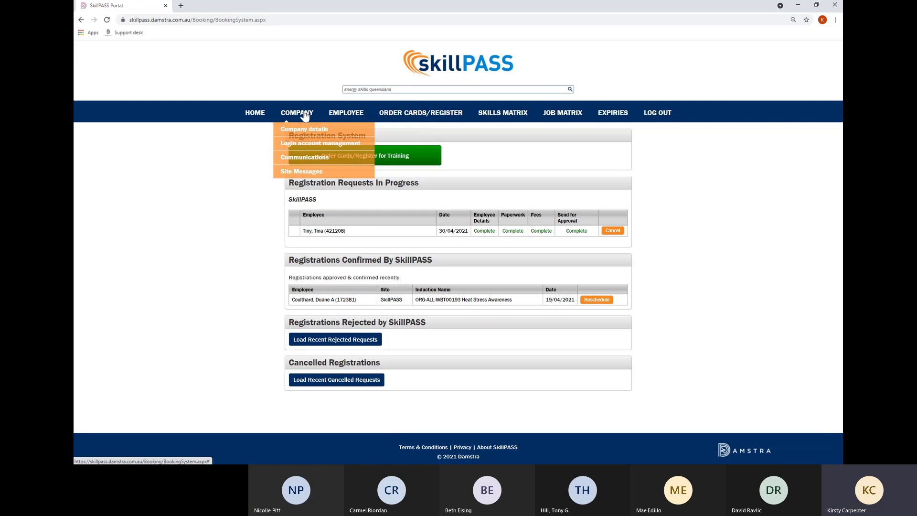
Open Company details and highlight the company name Energy Skills Queensland.
left_click(304, 114)
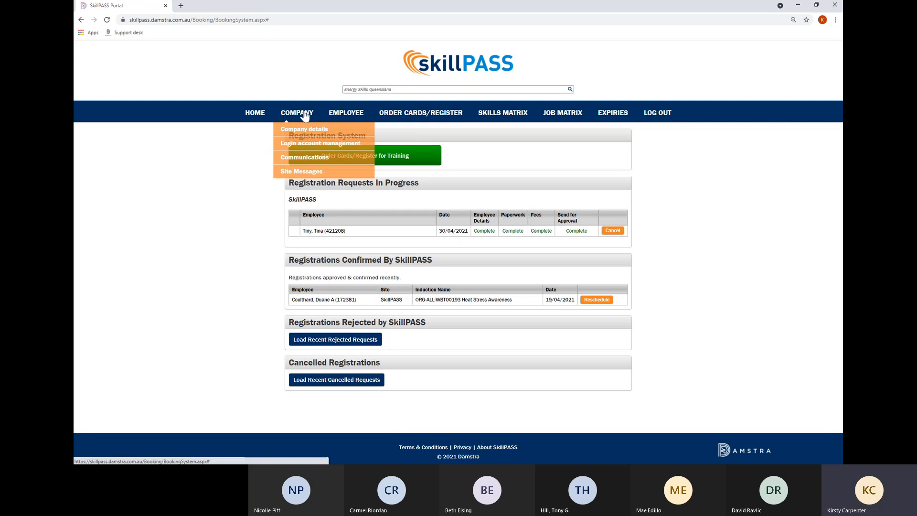
left_click(306, 133)
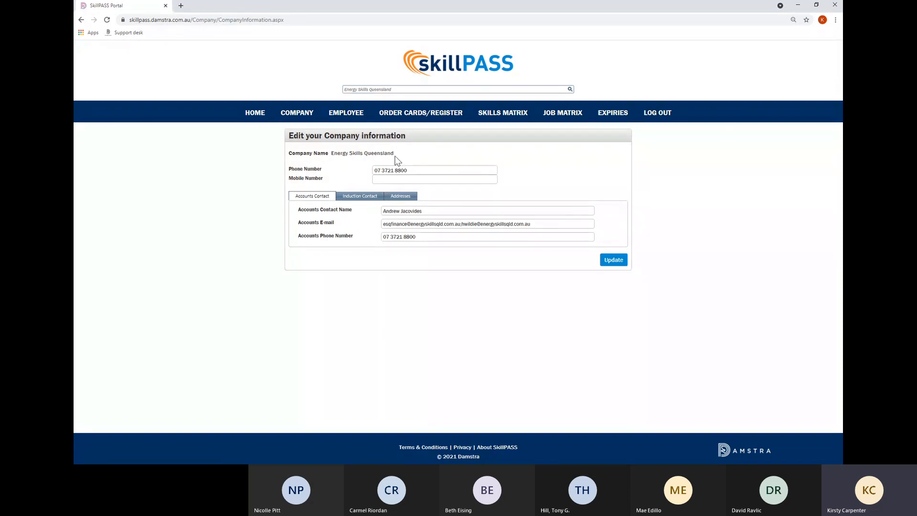
left_click_drag(394, 153, 333, 154)
left_click(359, 180)
left_click_drag(332, 153, 401, 160)
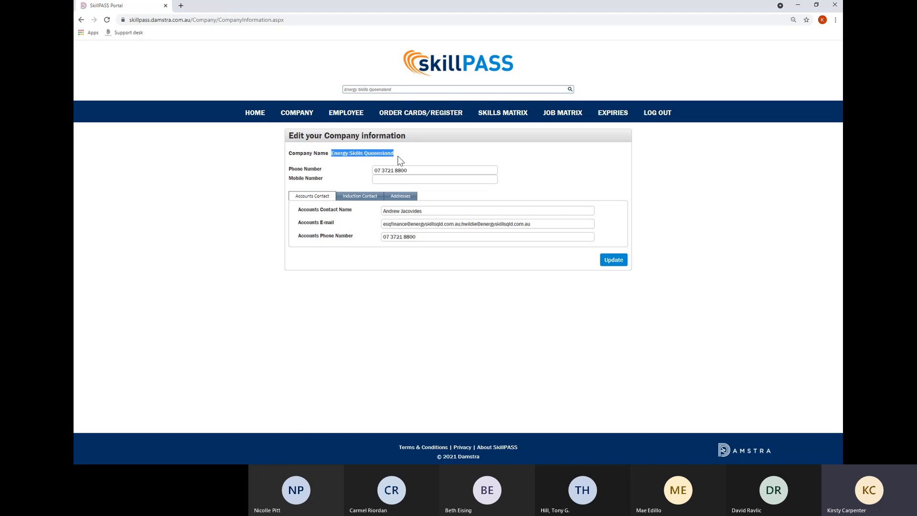
left_click(341, 170)
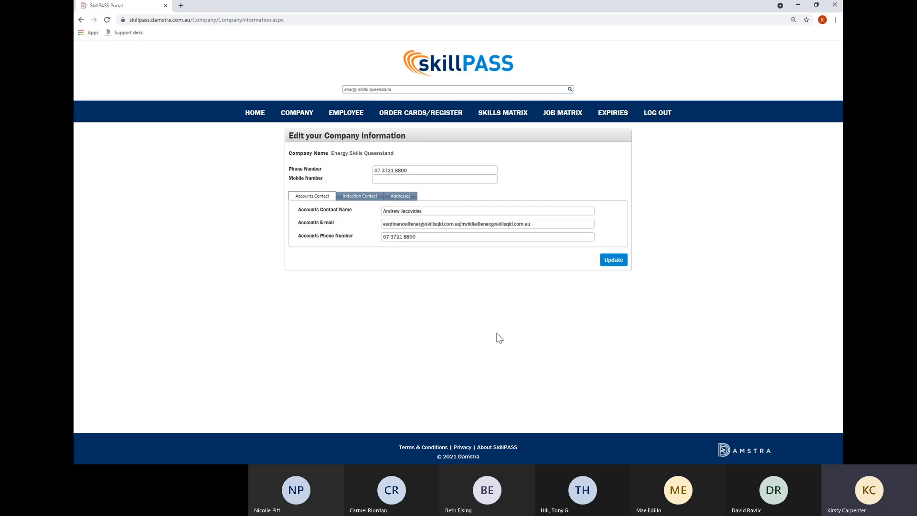
View the Induction Contact tab, then the Addresses tab, highlighting the card address.
left_click(375, 200)
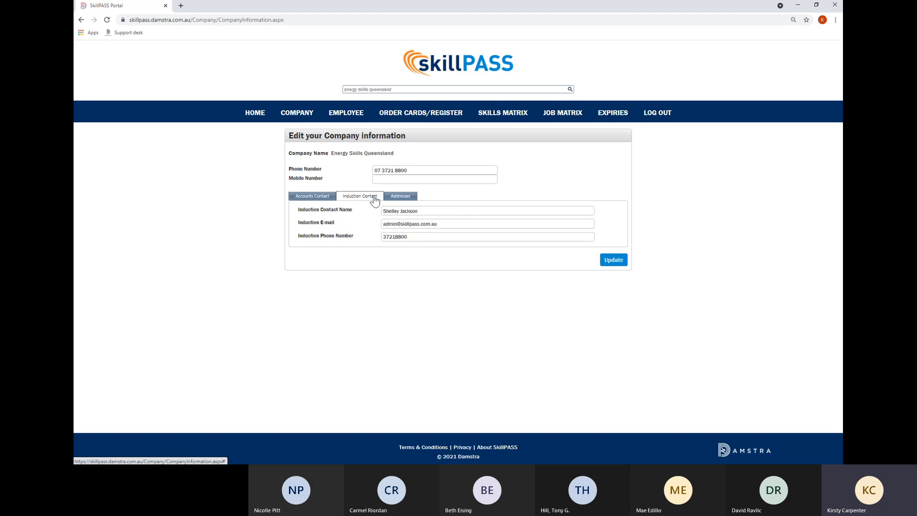
left_click(396, 197)
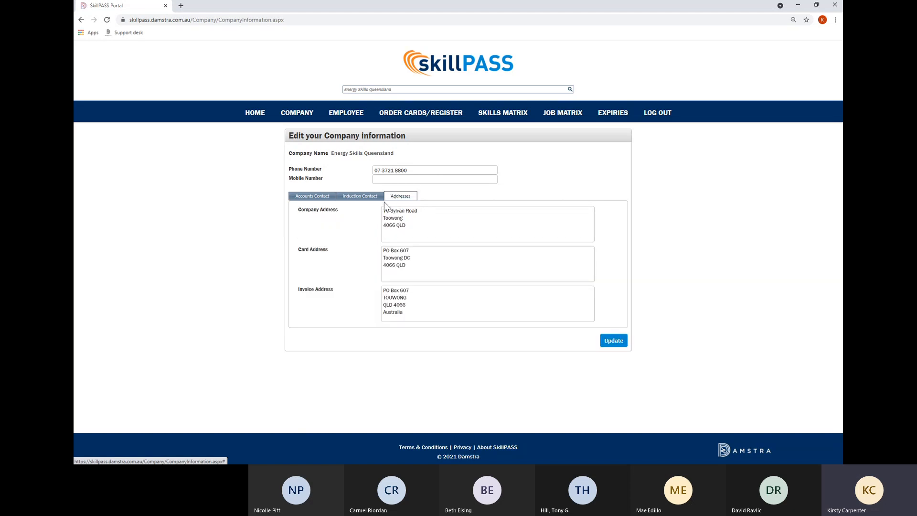
left_click_drag(414, 266, 379, 245)
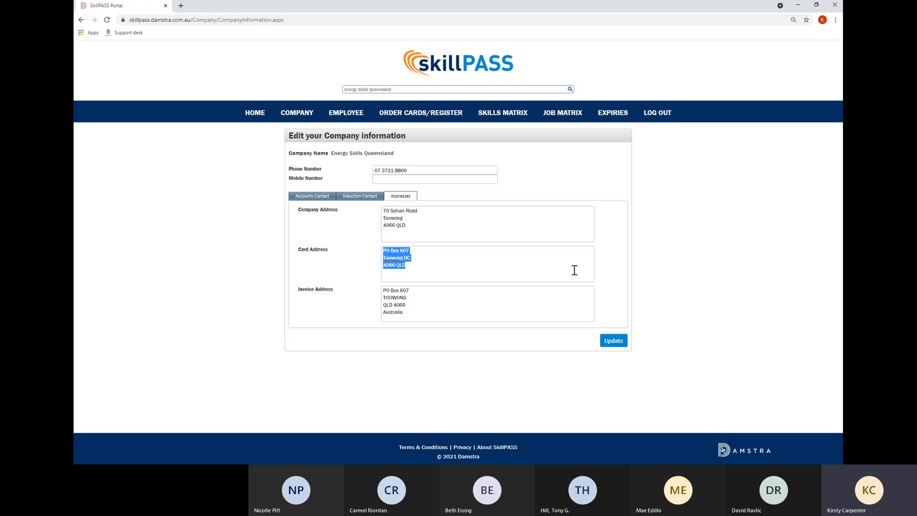
left_click(465, 241)
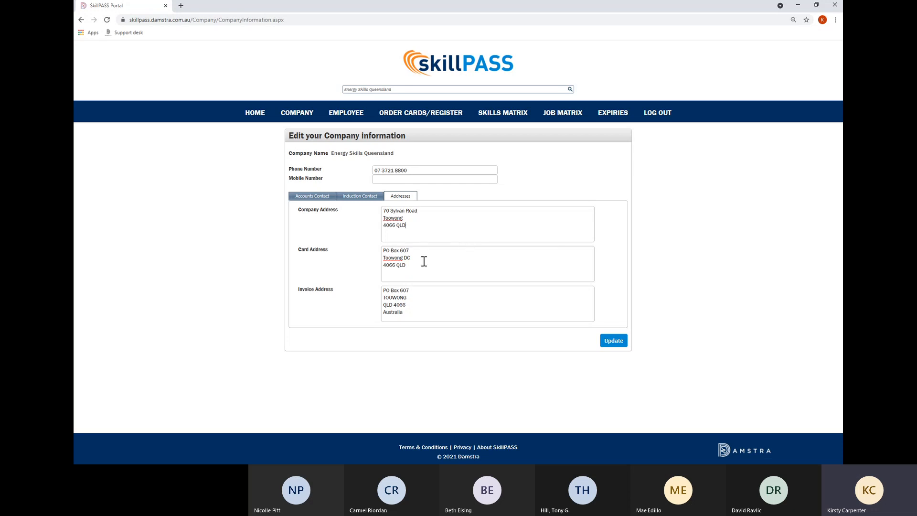
left_click_drag(415, 266, 381, 250)
left_click(367, 261)
Highlight the full invoice address on the Addresses tab.
left_click_drag(422, 310, 383, 288)
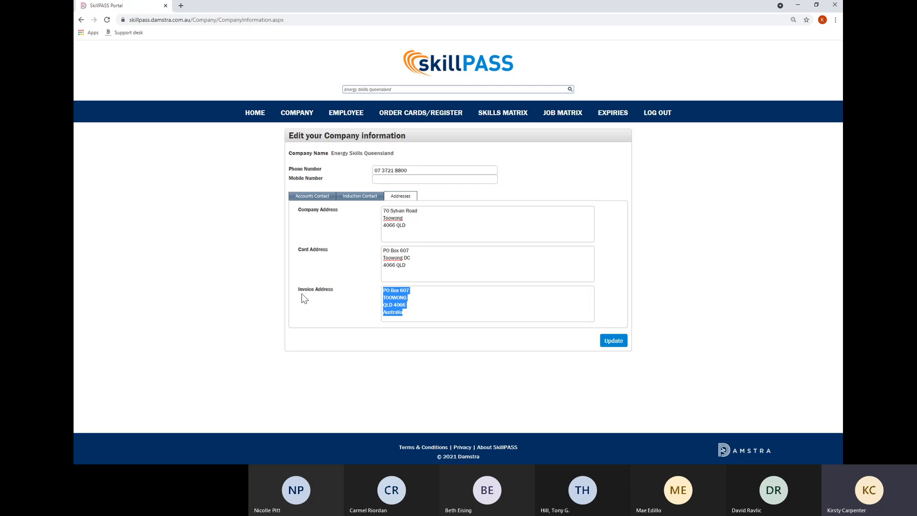
left_click(418, 304)
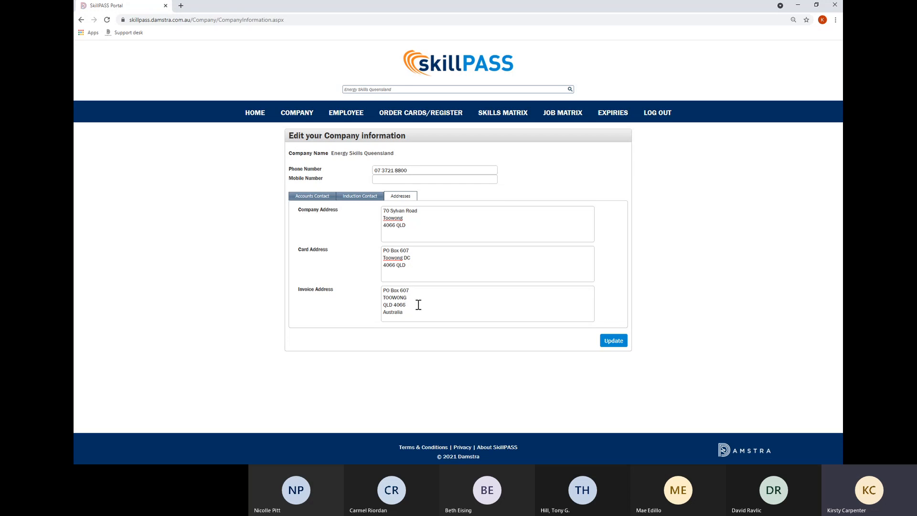
left_click_drag(432, 317, 303, 288)
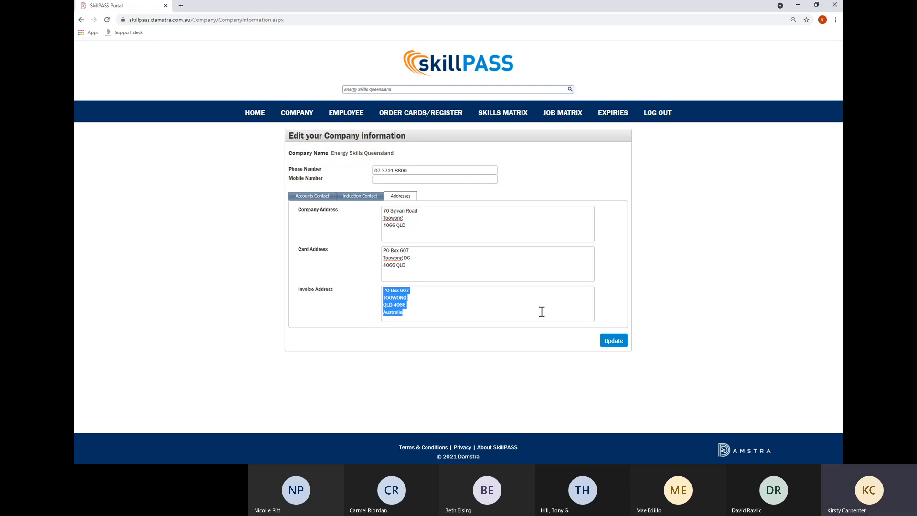
left_click(615, 342)
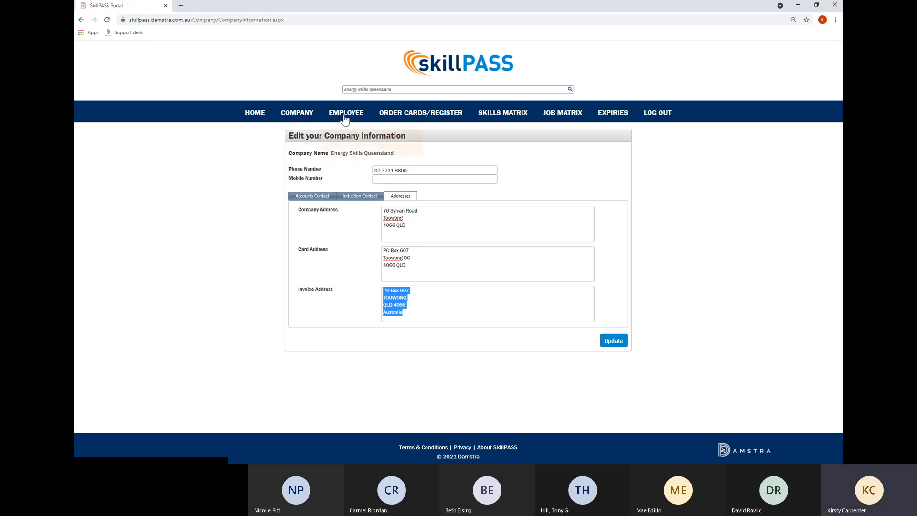
mouse_move(297, 115)
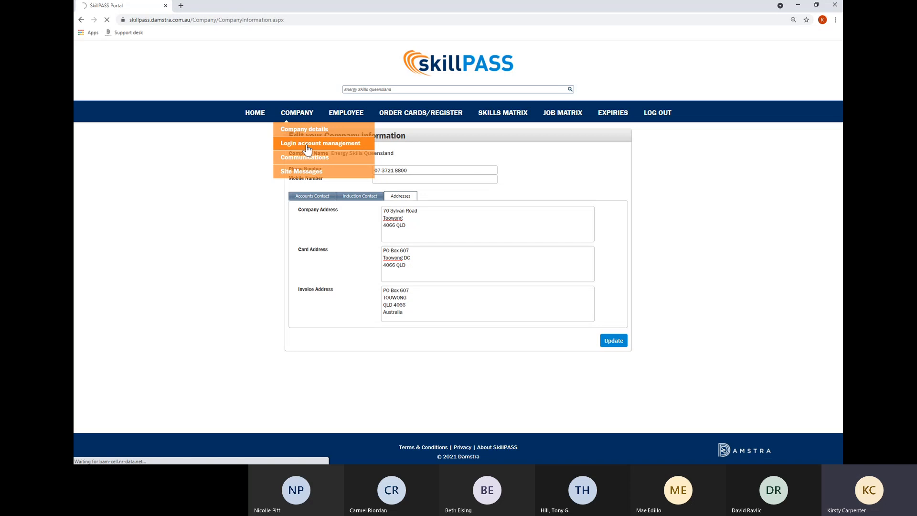
Delete the Not Verified account in Login account management, then open the first account for editing.
left_click(307, 143)
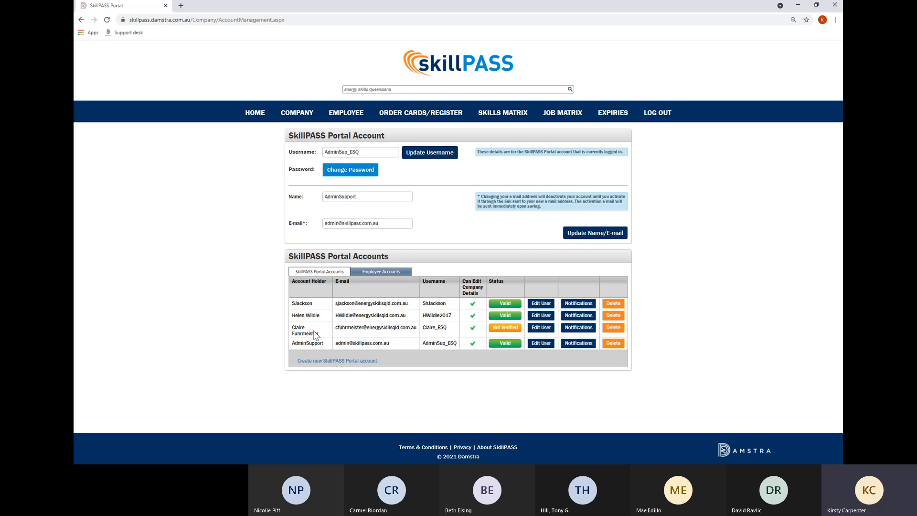
left_click(615, 328)
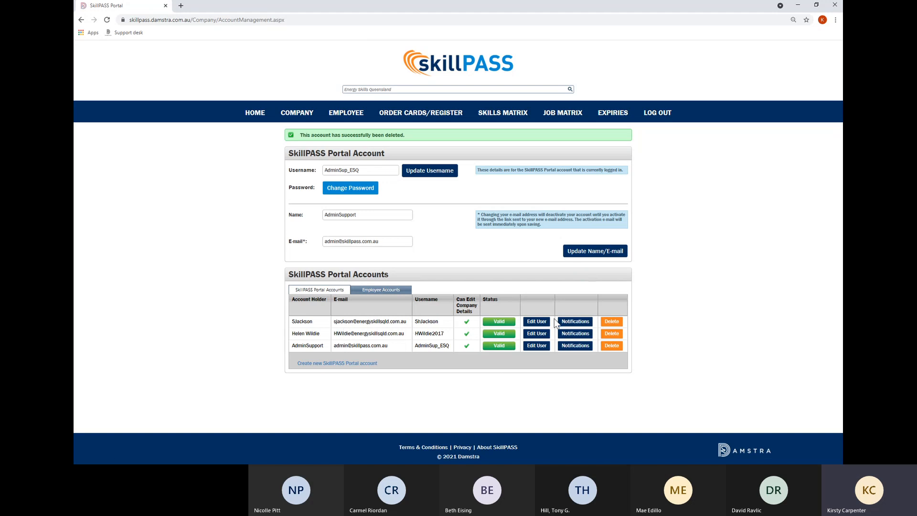
left_click(536, 324)
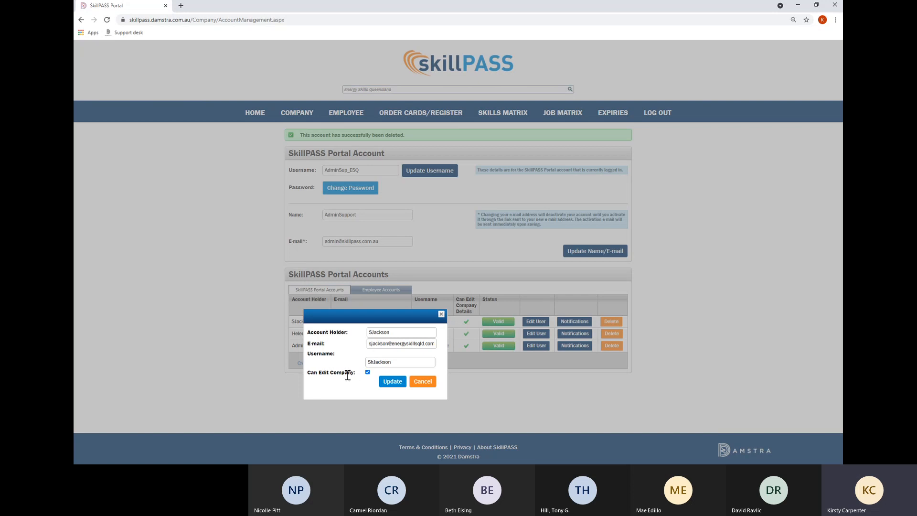
left_click(442, 314)
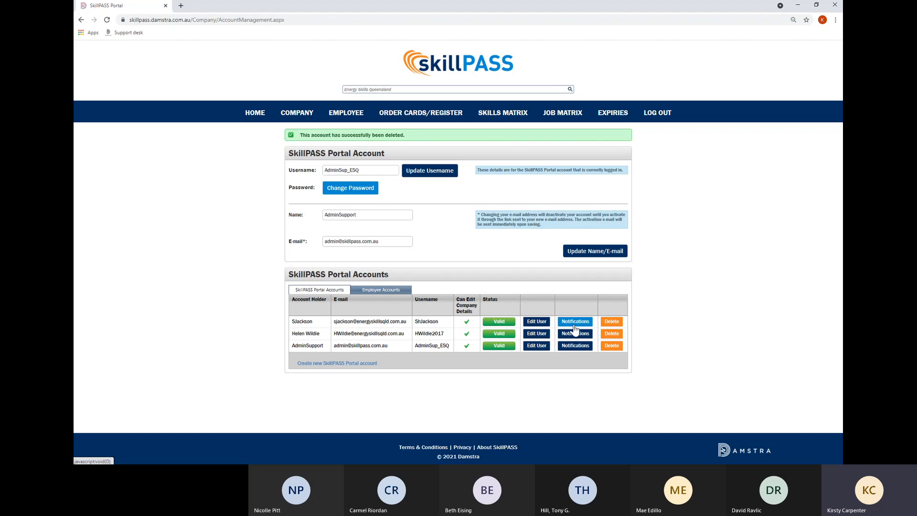
Open the first account's notification settings and disable BAC Alerts and Induction Extension offers.
left_click(574, 323)
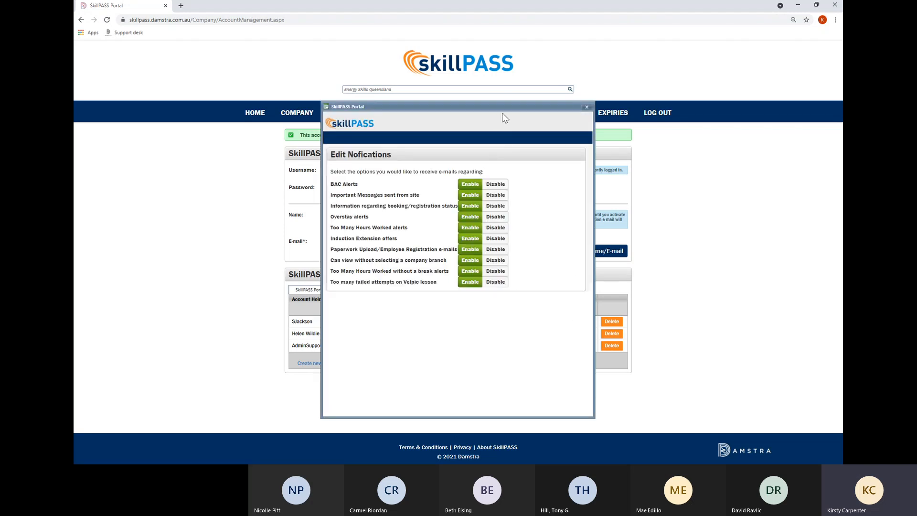
left_click_drag(507, 105, 376, 88)
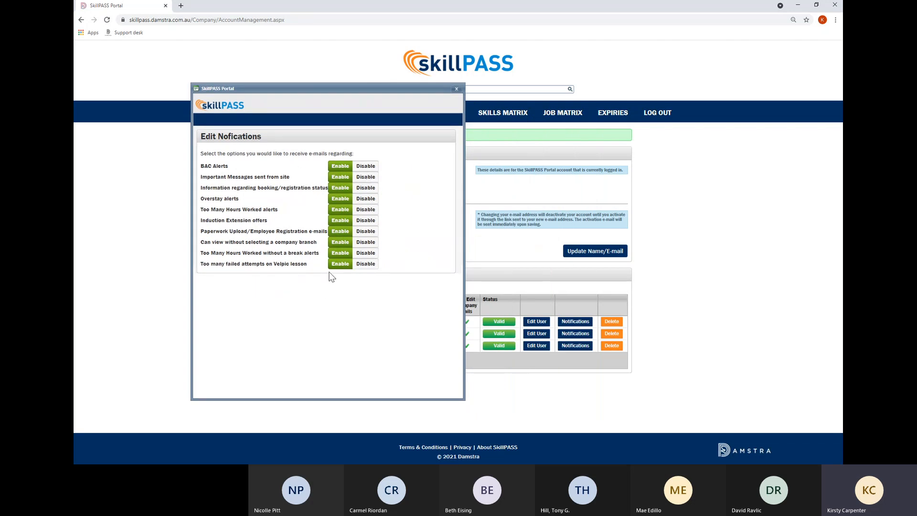
left_click(362, 167)
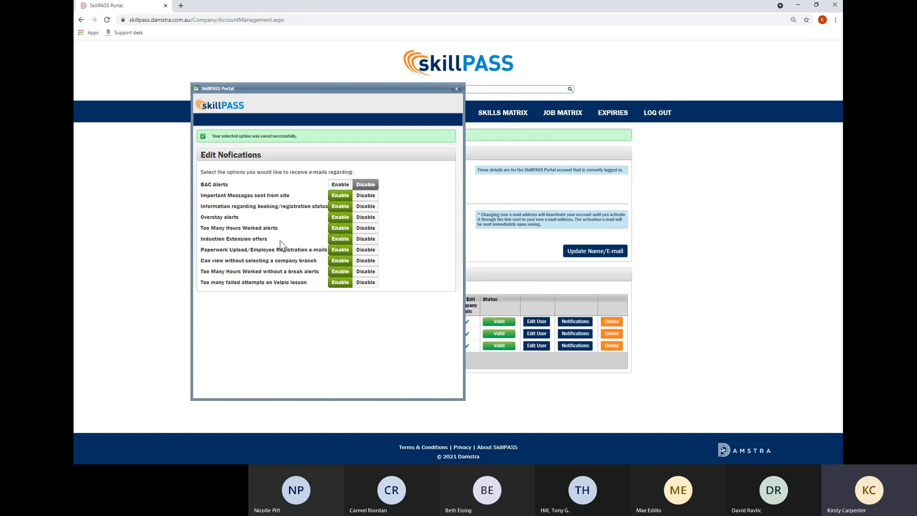
left_click(366, 241)
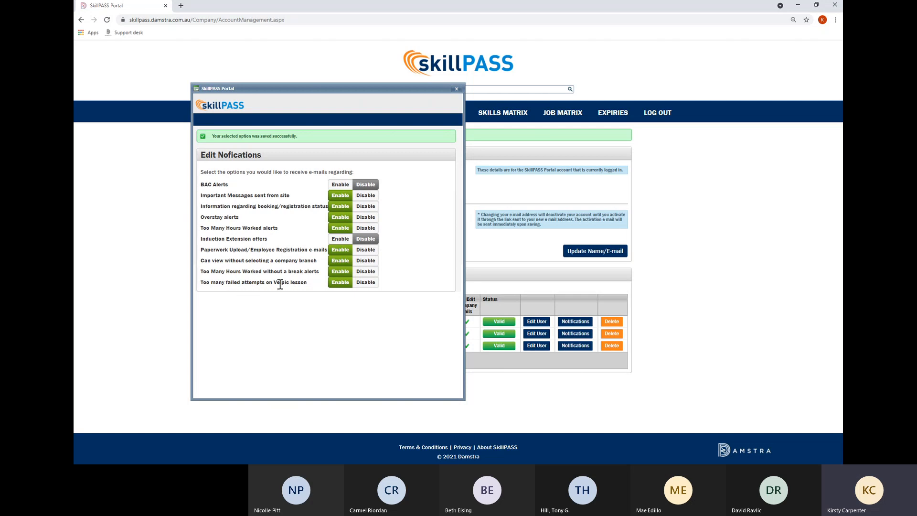
left_click_drag(276, 284, 286, 284)
left_click(337, 315)
Set all notifications back to Enable, close the settings, and open a new portal account form.
left_click(362, 282)
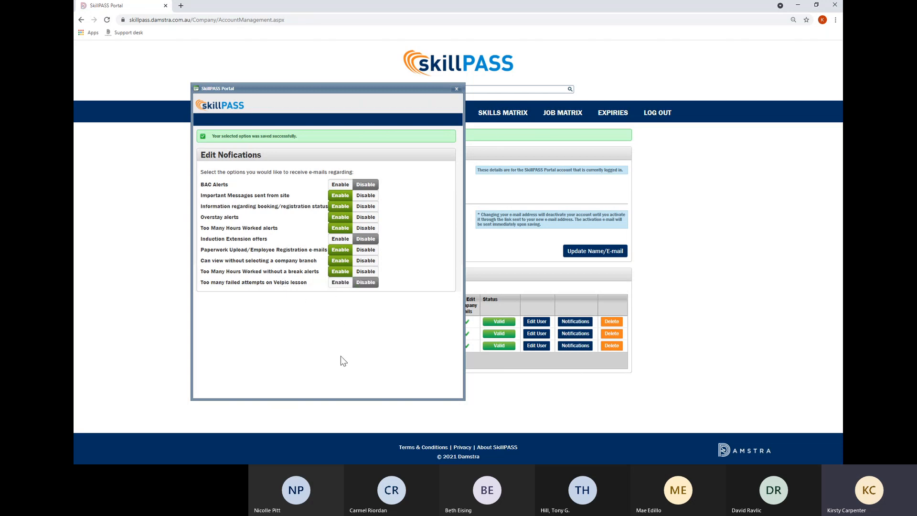
left_click(337, 284)
left_click(340, 240)
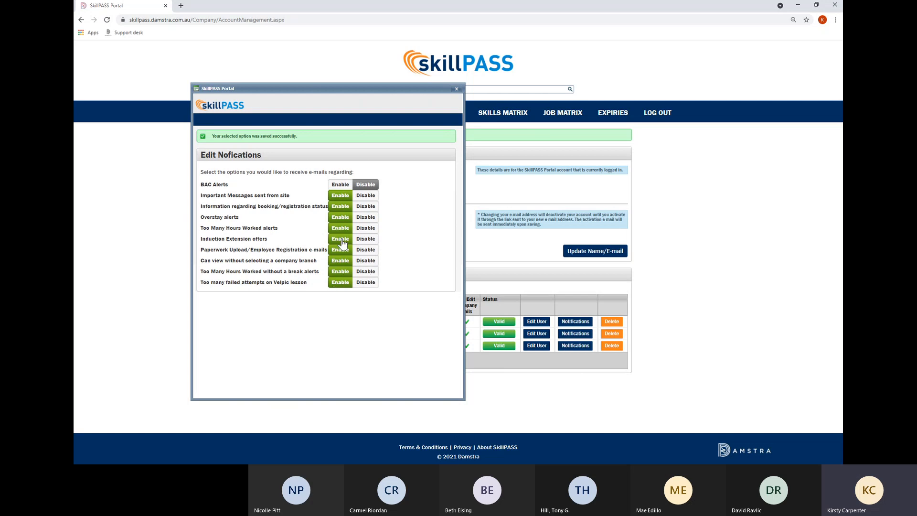
left_click(341, 186)
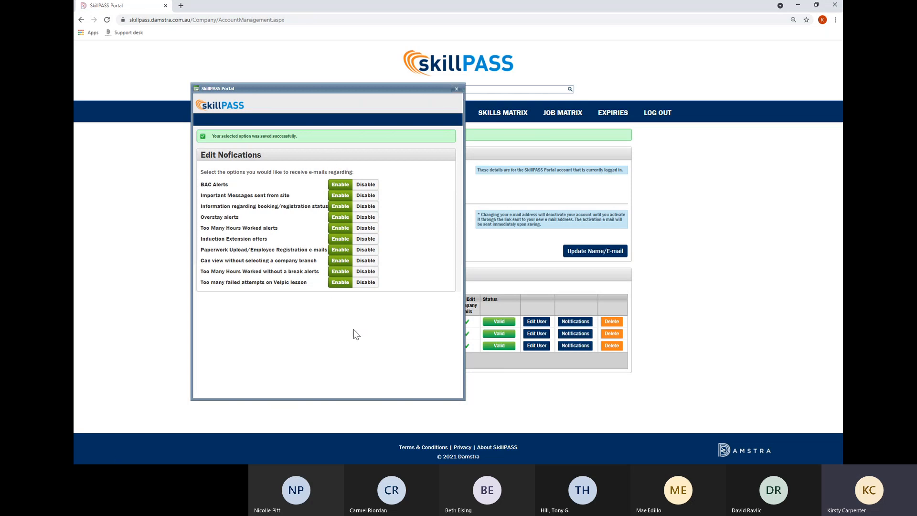
left_click(456, 90)
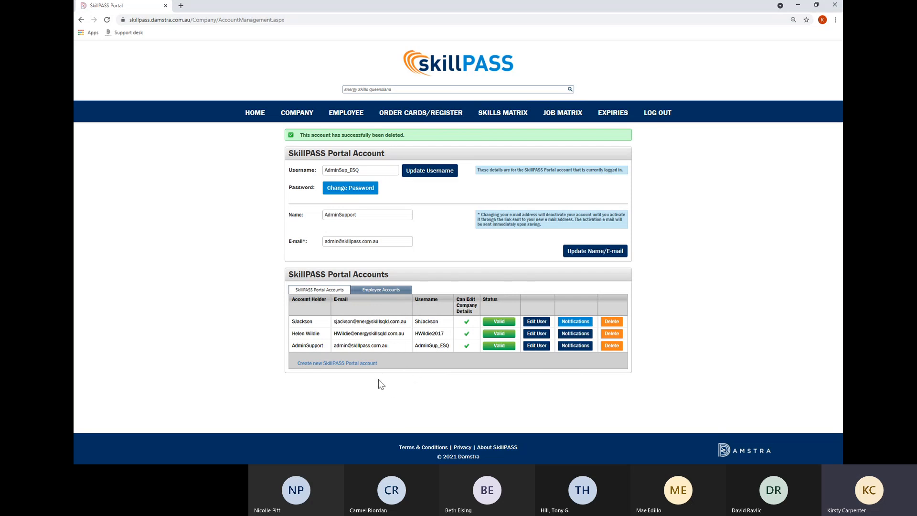
left_click(335, 364)
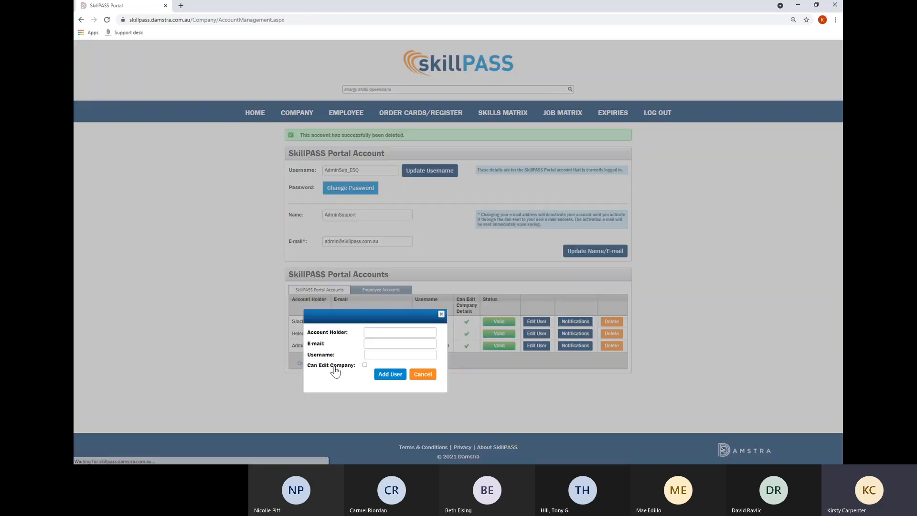
Add a portal user with the employee's name, suggested e-mail and a username, allowed to edit company details.
left_click(376, 332)
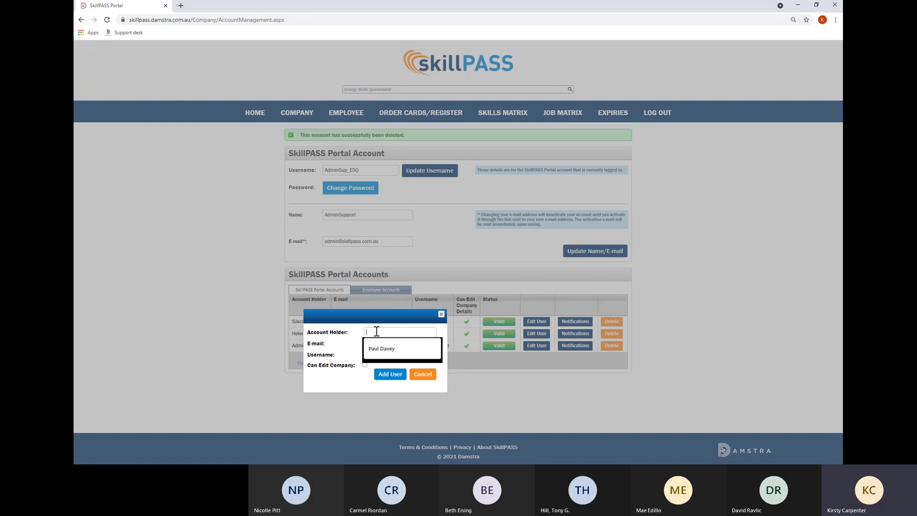
type("Ti")
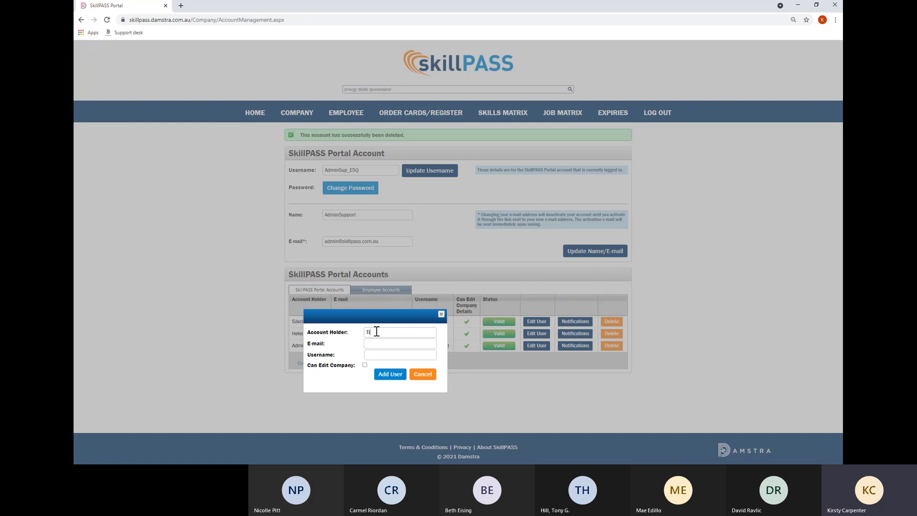
type("nytina")
key("Tab")
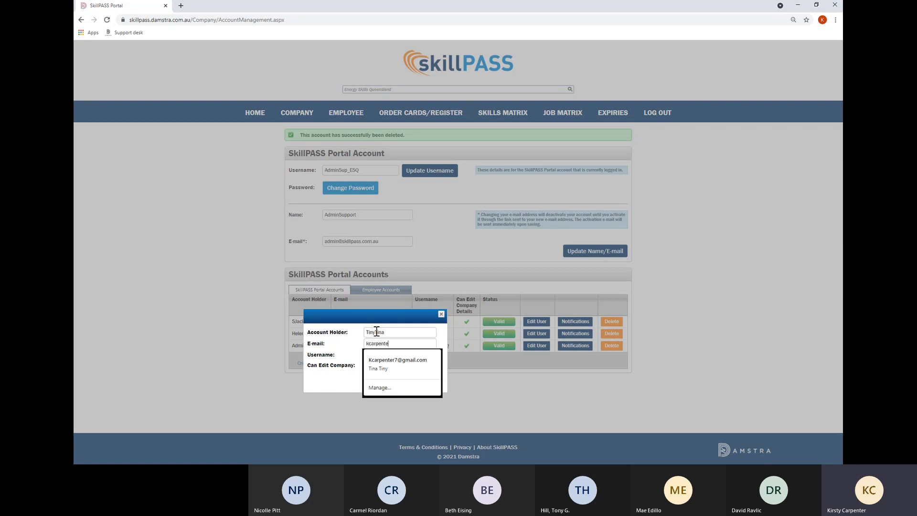
left_click(408, 361)
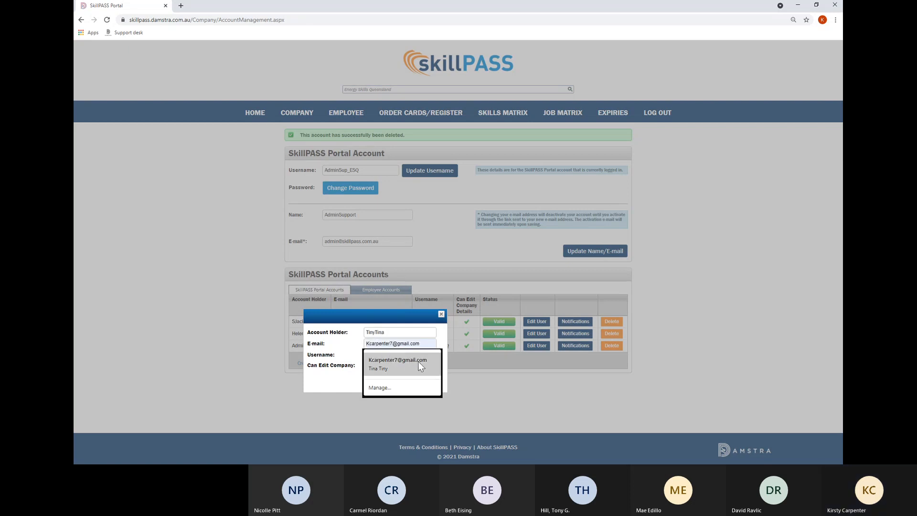
left_click(391, 356)
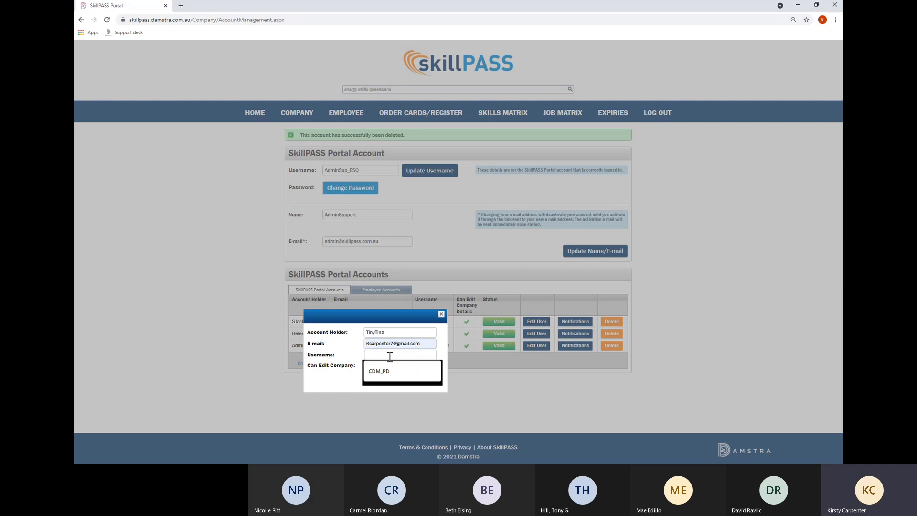
type("T")
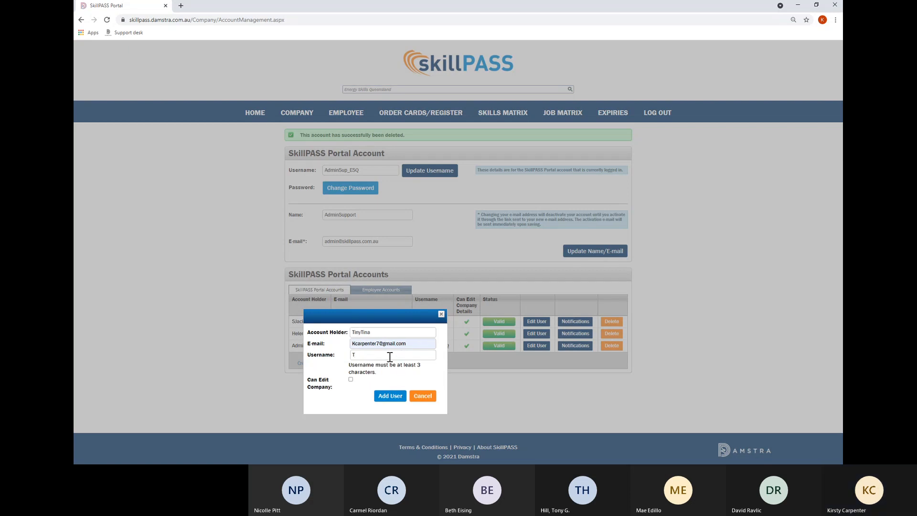
type("Tina")
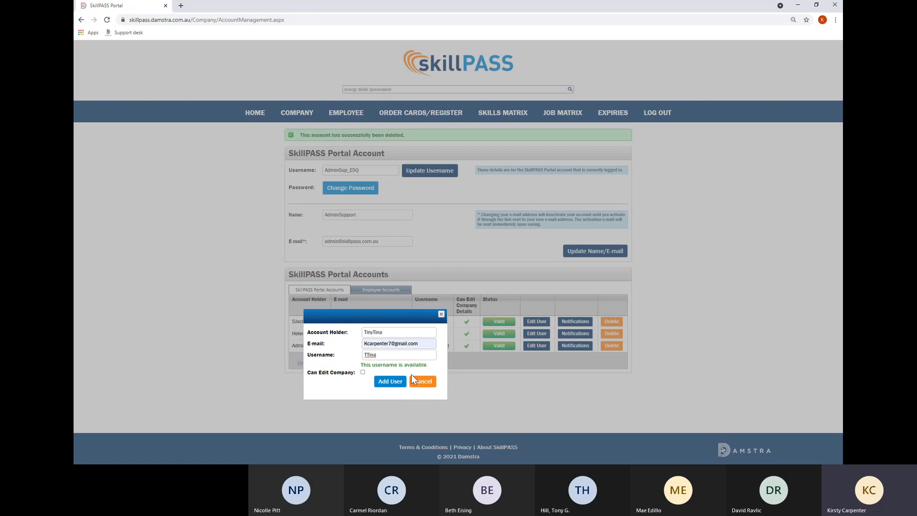
left_click(363, 373)
left_click(380, 384)
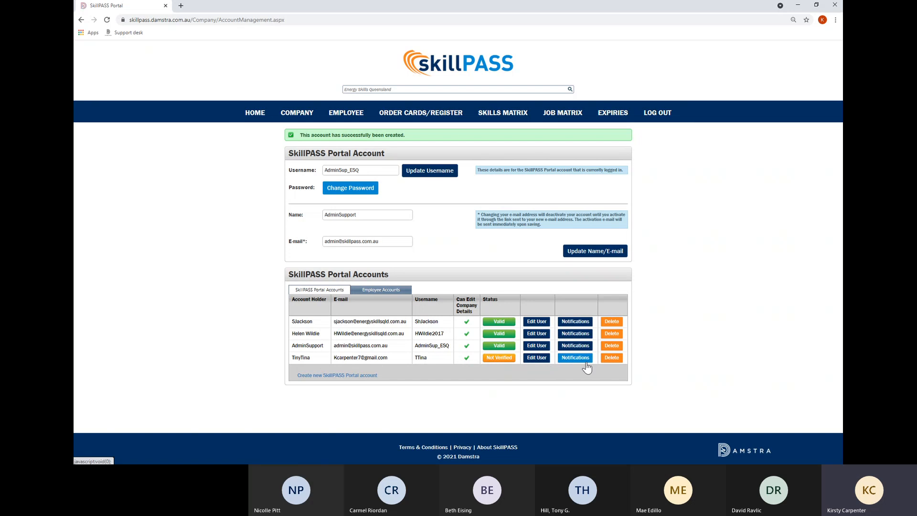
Delete the newly added portal account with confirmation, leaving the three original accounts.
left_click(611, 357)
left_click(502, 65)
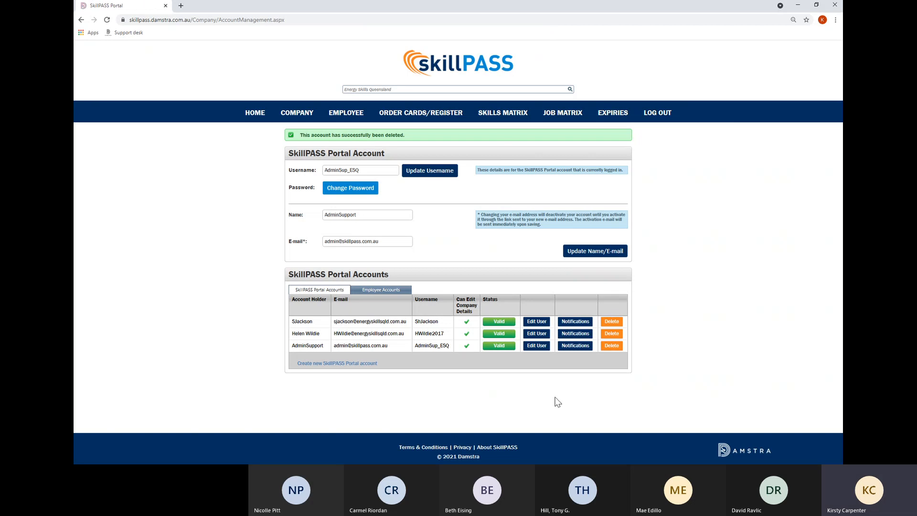
left_click(384, 293)
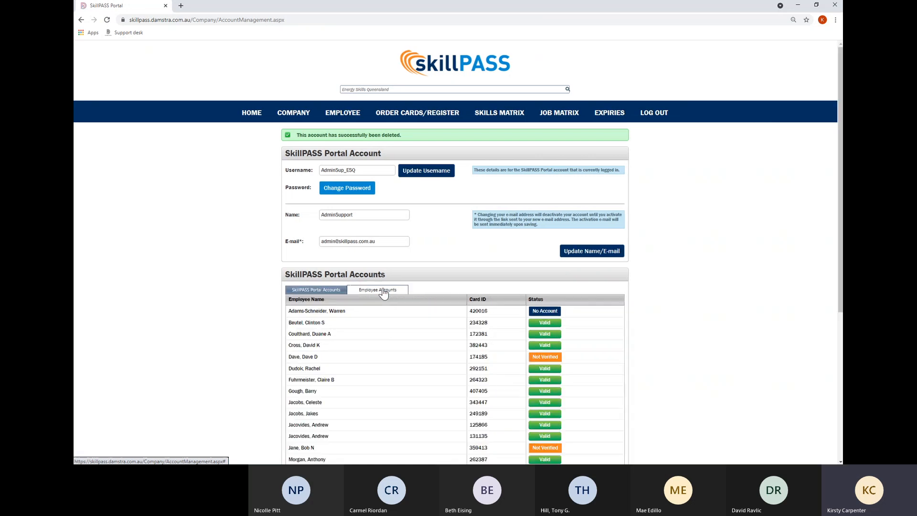
Scroll through the Employee Accounts table to review each employee's card ID and account status.
scroll(372, 339, "down", 3)
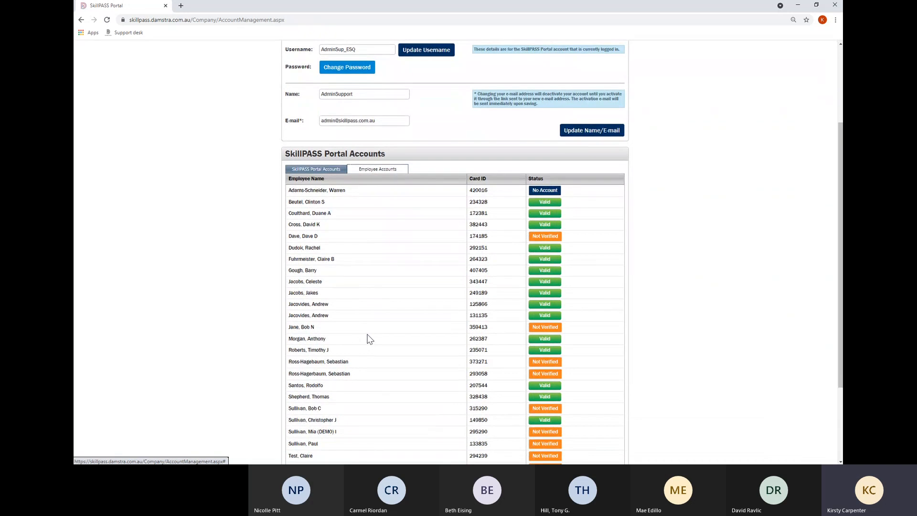
scroll(371, 339, "down", 1)
scroll(370, 339, "down", 1)
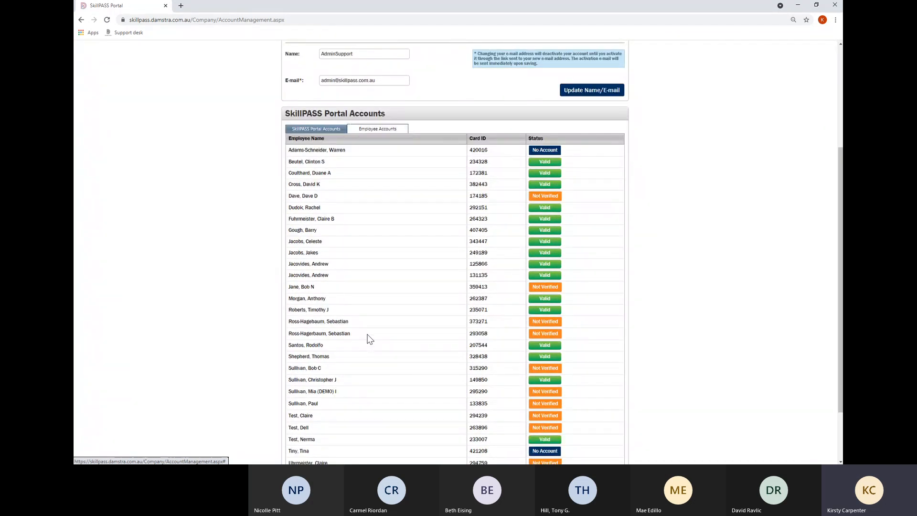
scroll(370, 338, "up", 1)
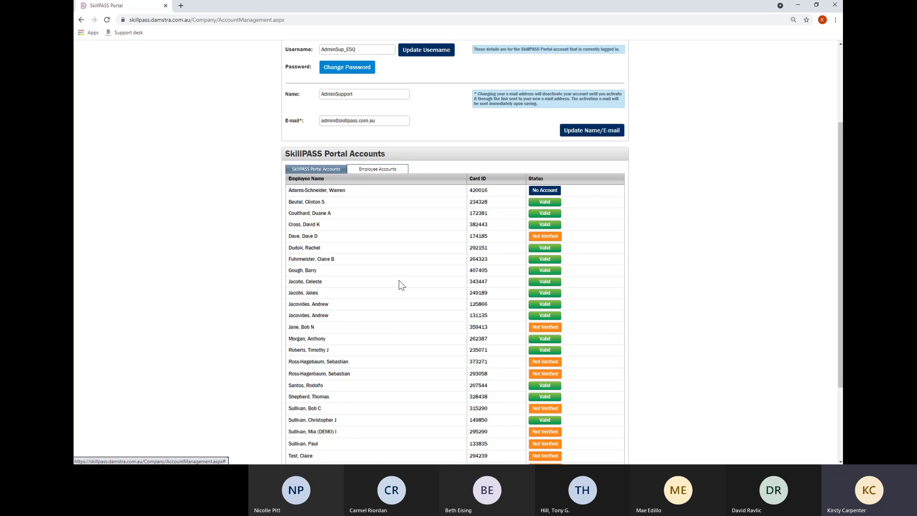
scroll(404, 268, "down", 3)
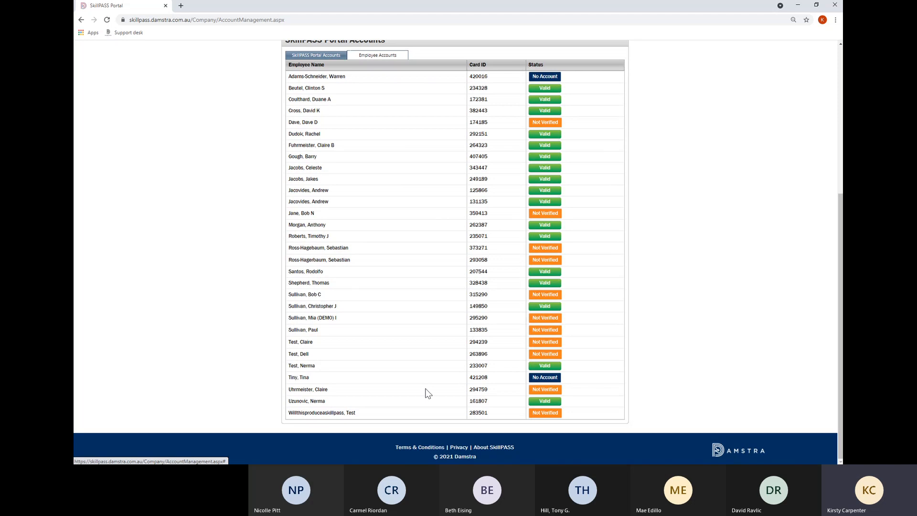
Create a portal account for the employee marked No Account and dismiss the confirmation.
left_click(546, 378)
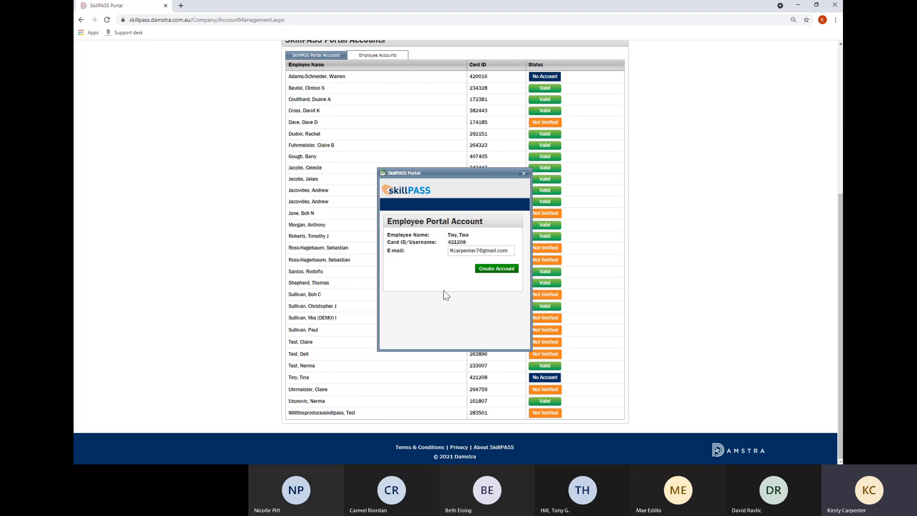
left_click(496, 269)
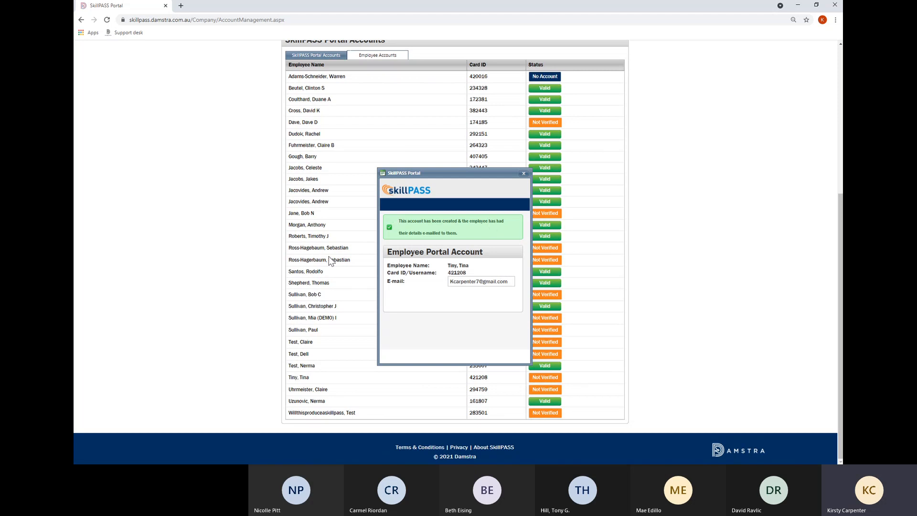
left_click(526, 171)
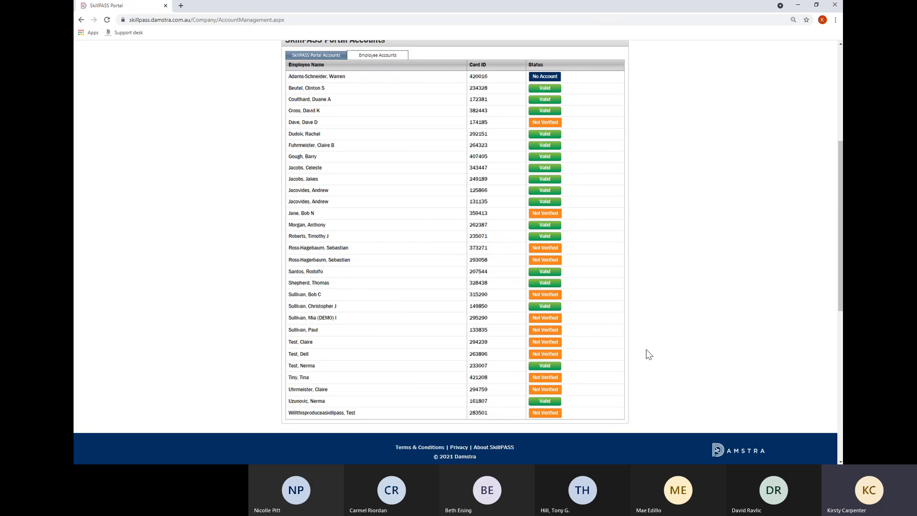
scroll(364, 189, "up", 3)
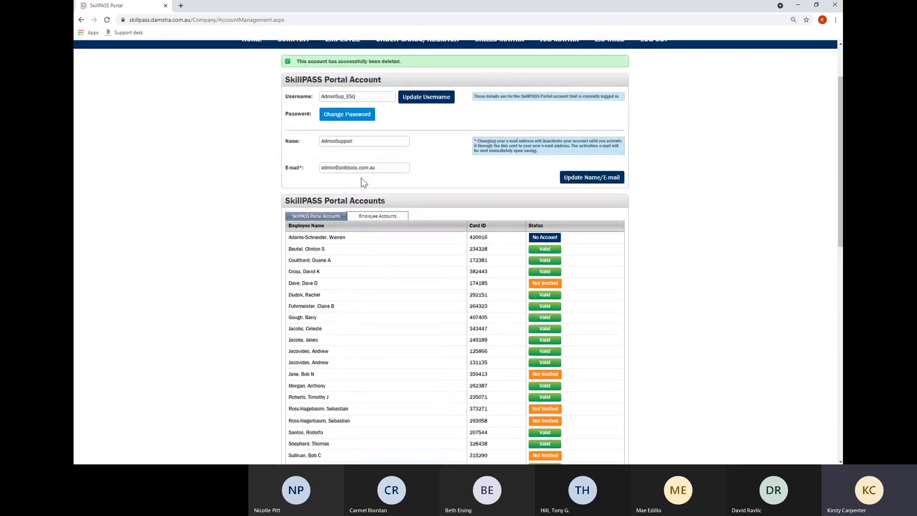
Return to the top of the account management page and bring up the COMPANY menu.
scroll(360, 183, "down", 4)
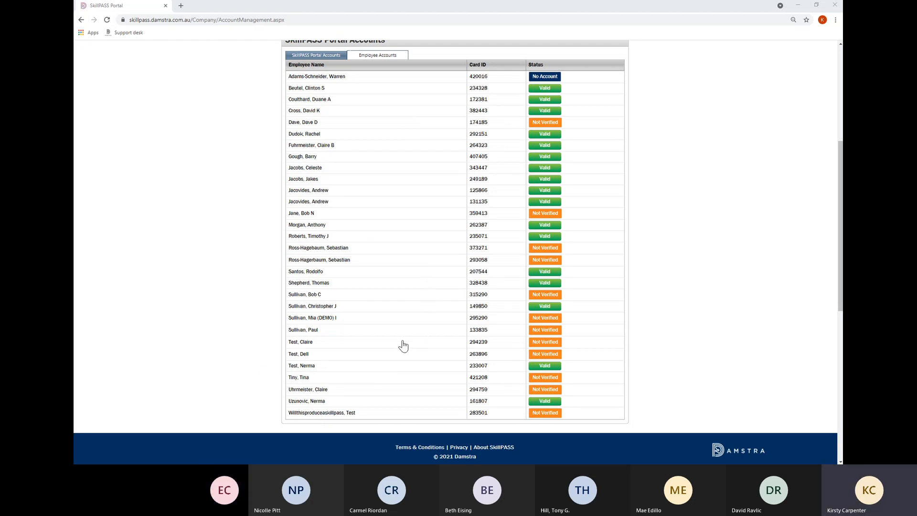
left_click(617, 110)
scroll(695, 268, "up", 1)
scroll(694, 268, "up", 5)
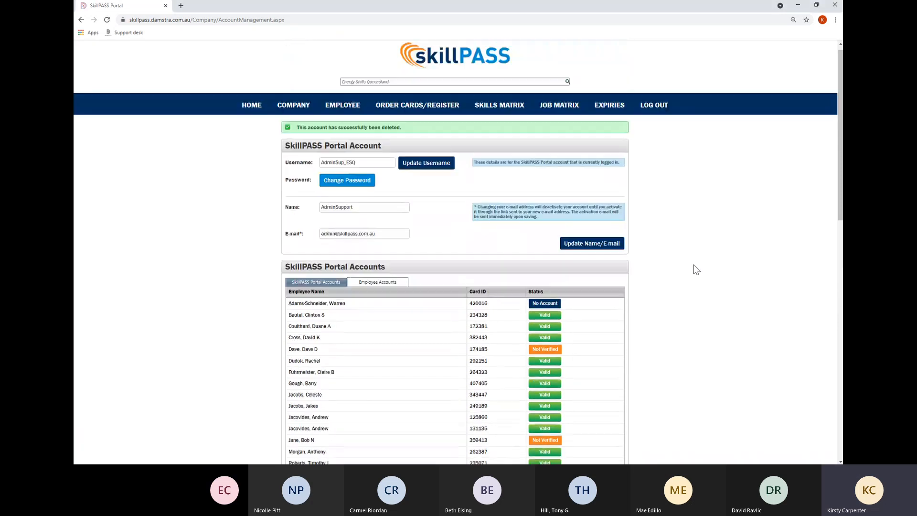
mouse_move(297, 114)
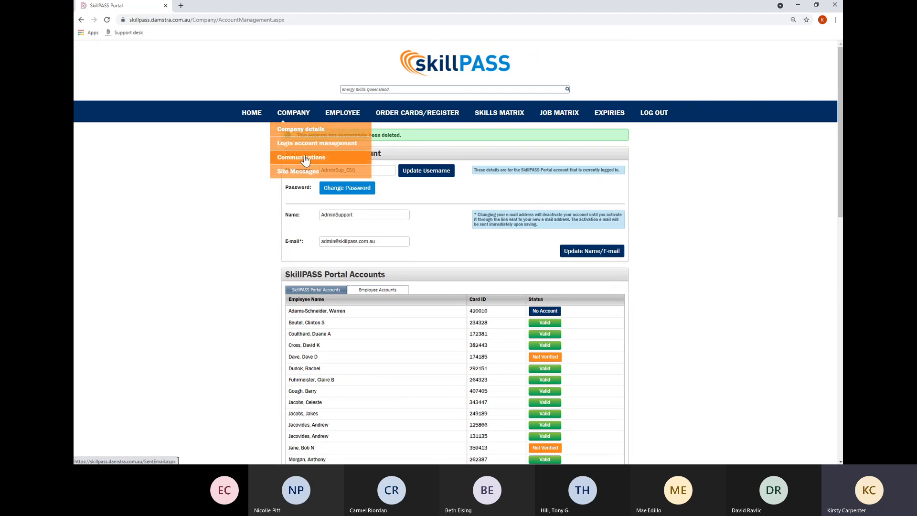
Open COMPANY > Communications and filter the sent e-mails to the Registrations type.
left_click(304, 158)
left_click(301, 165)
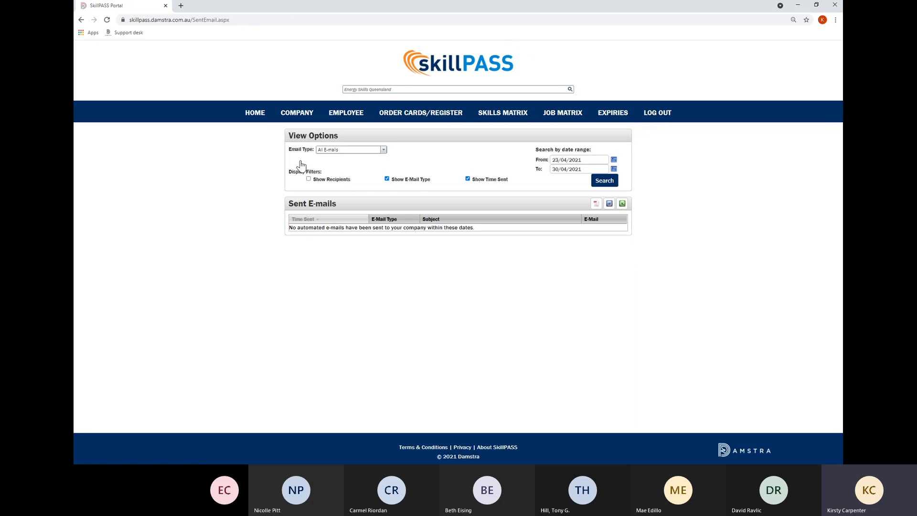
left_click(378, 150)
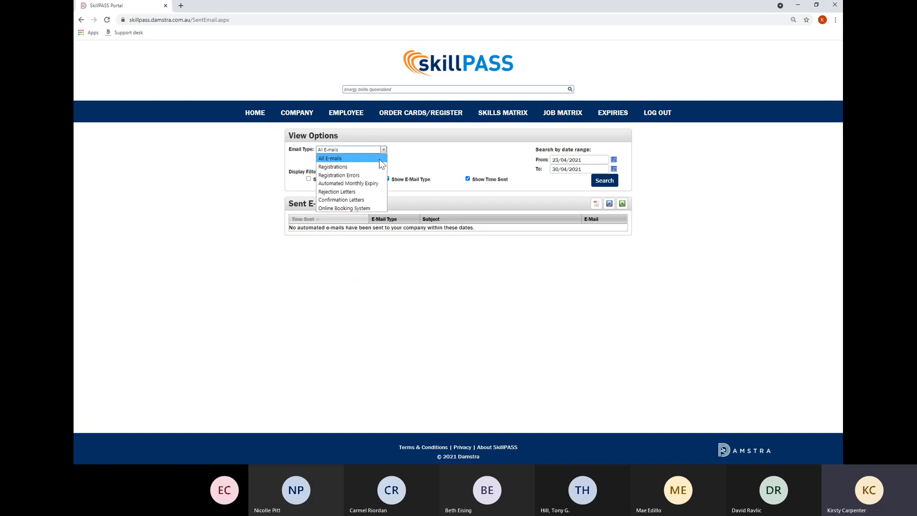
left_click(369, 165)
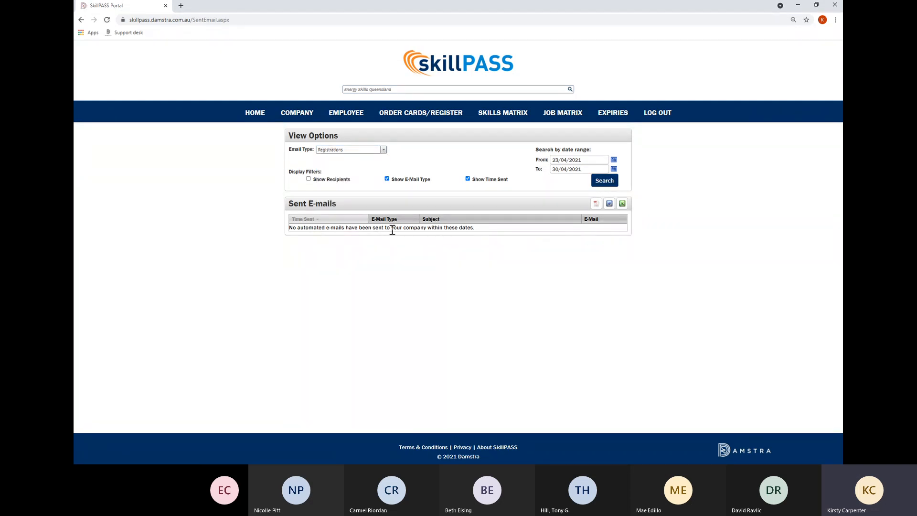
mouse_move(307, 119)
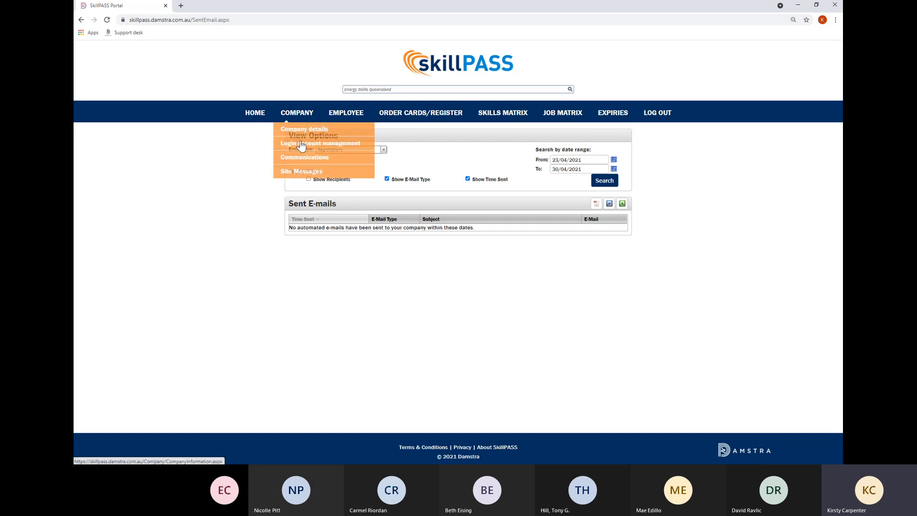
Open Site Messages and read the COVID-19 work practices update from the history.
left_click(293, 173)
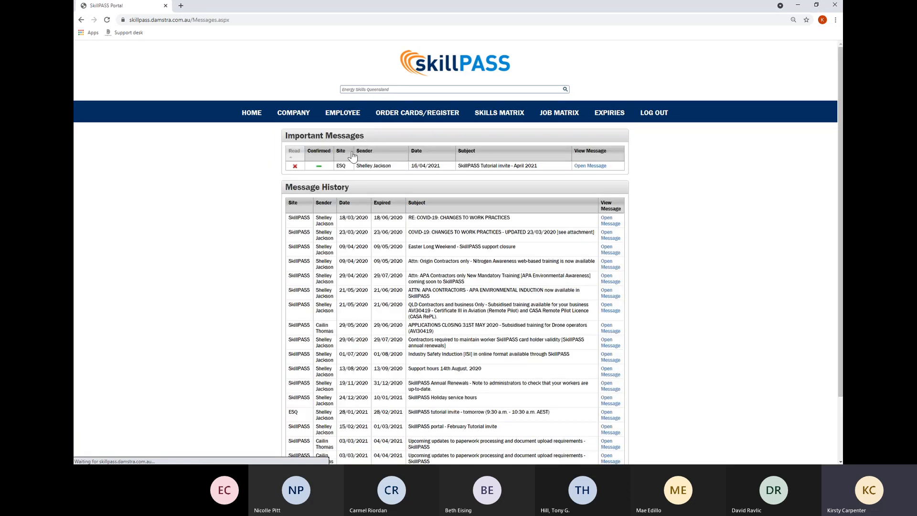
left_click(614, 235)
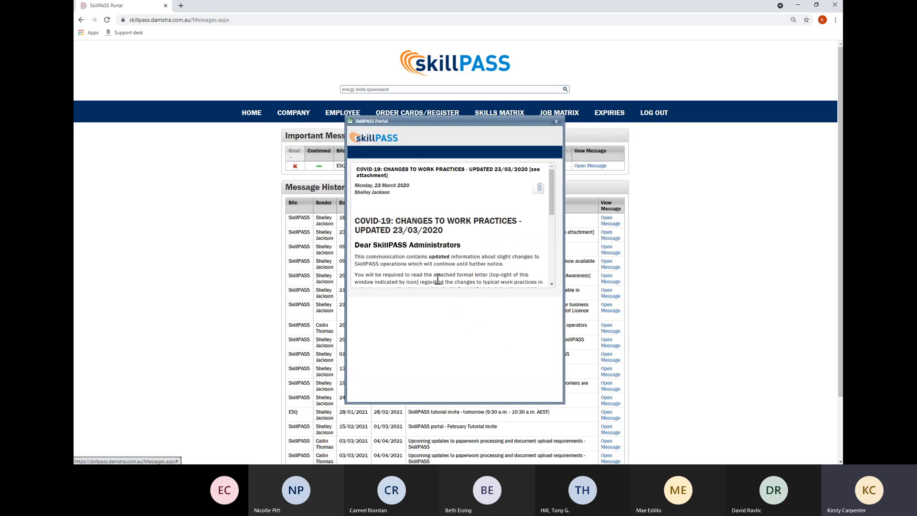
scroll(475, 288, "down", 3)
left_click(556, 122)
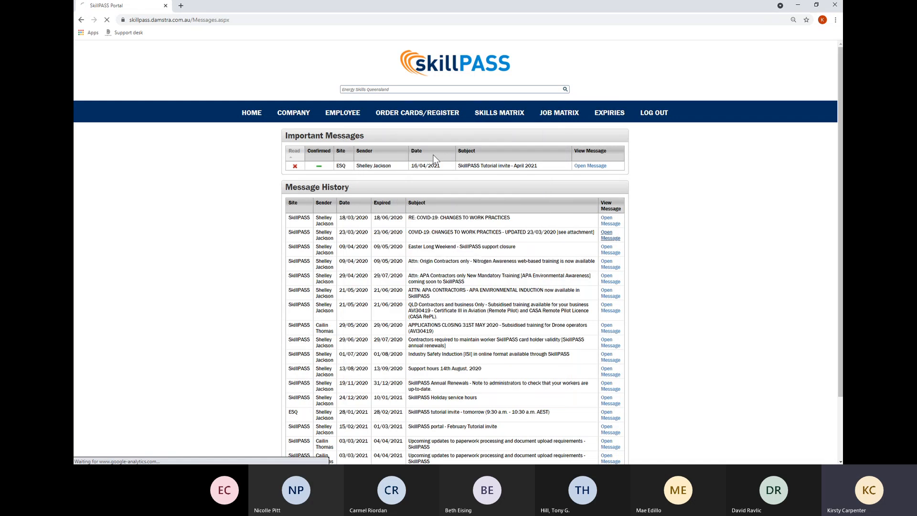
View the important April 2021 tutorial invite message, then close it.
left_click(587, 166)
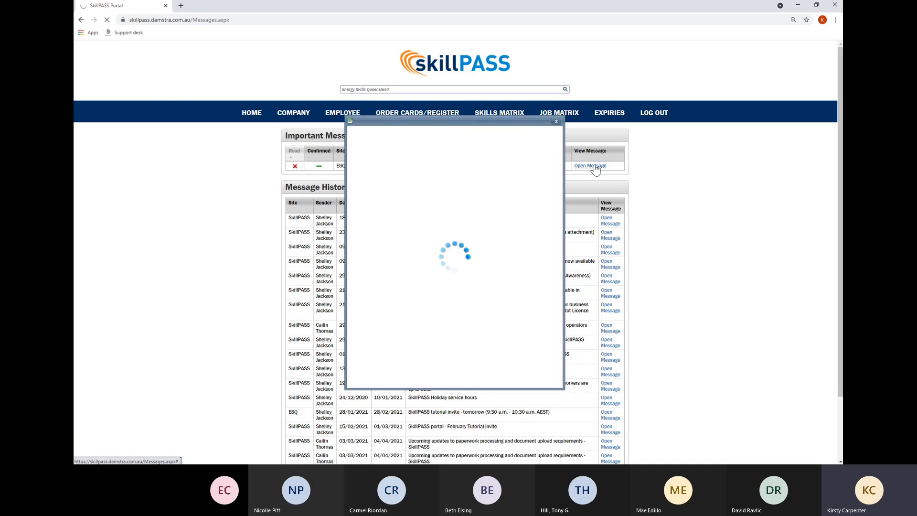
scroll(510, 242, "down", 3)
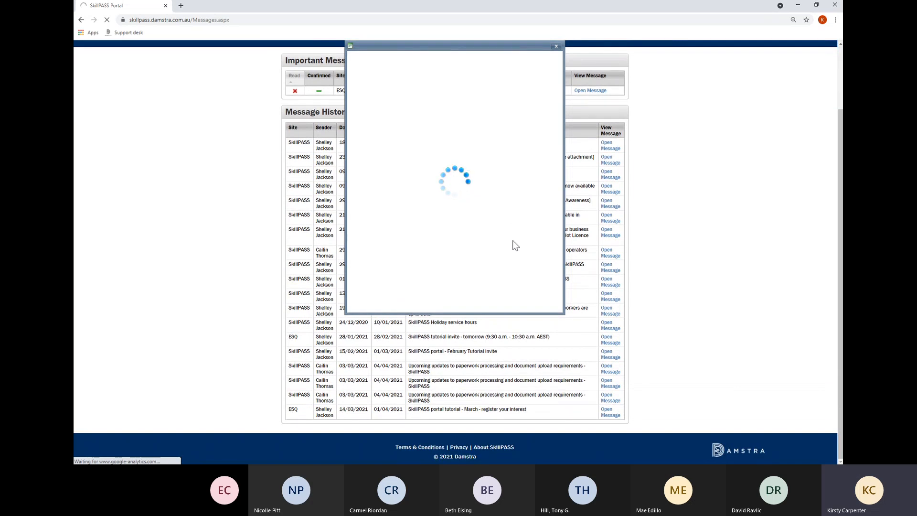
scroll(510, 246, "up", 3)
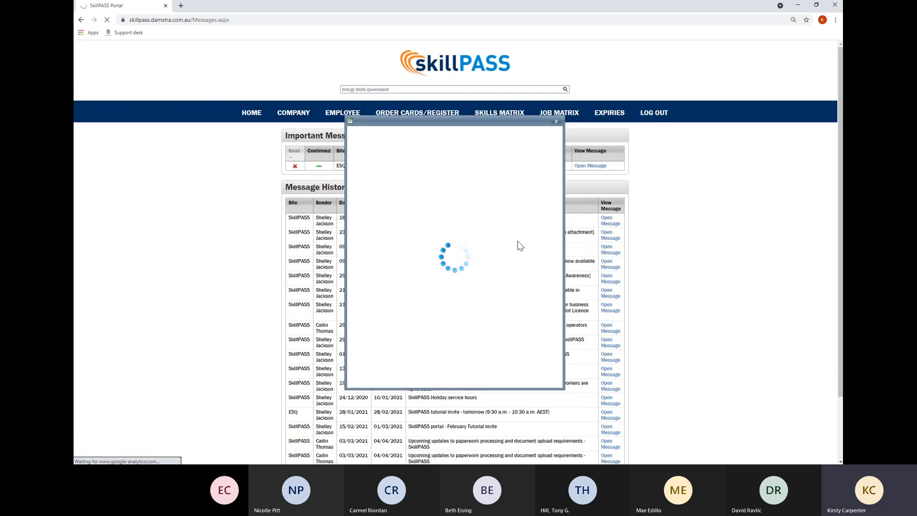
left_click(556, 122)
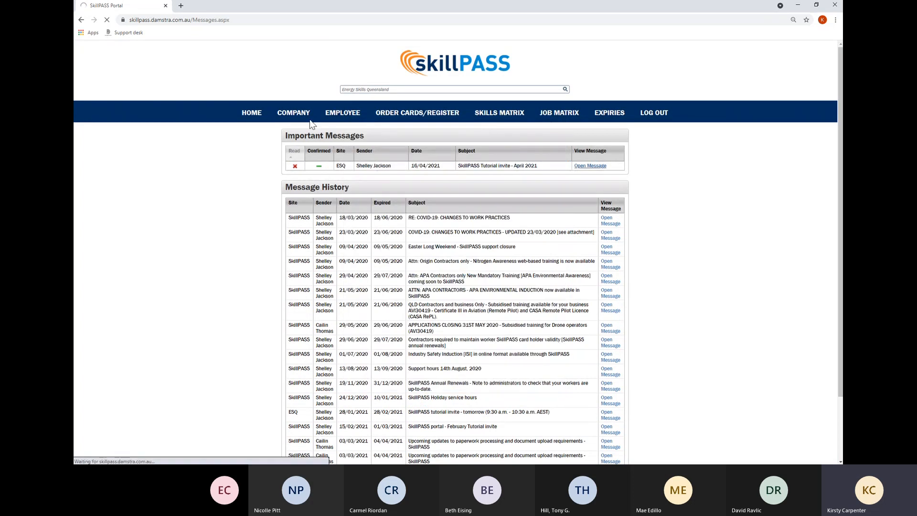
mouse_move(318, 128)
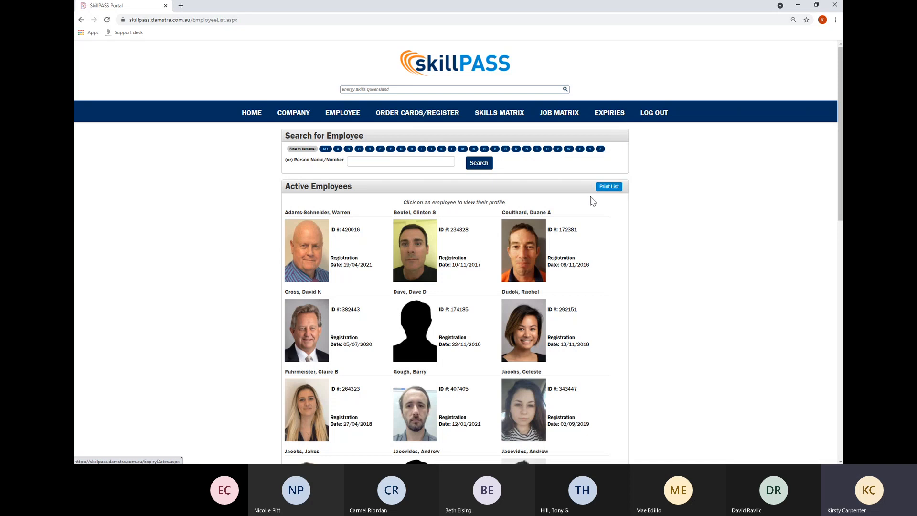
Scroll down the Active Employees list showing photos, ID numbers and registration dates.
scroll(596, 385, "down", 3)
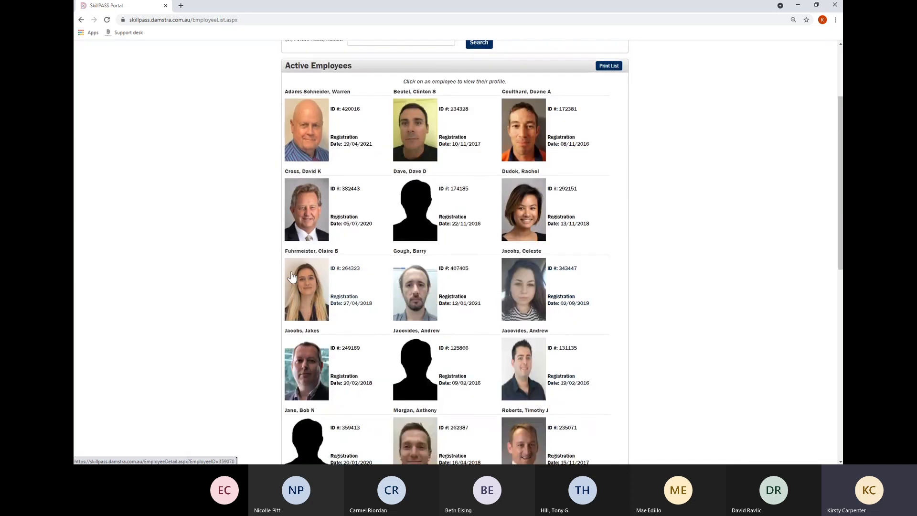
Open the third-row employee's profile and expand SKILLPASS registration and Page/Export Options.
left_click(313, 276)
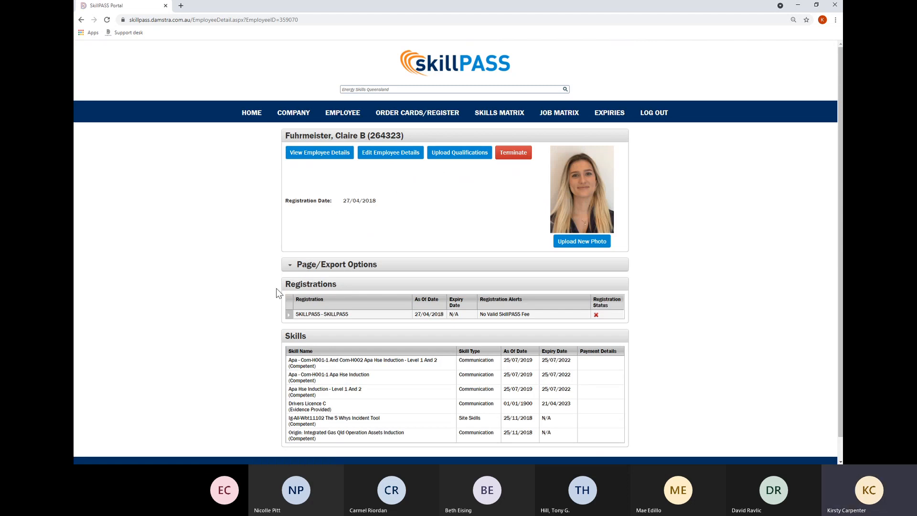
left_click(289, 315)
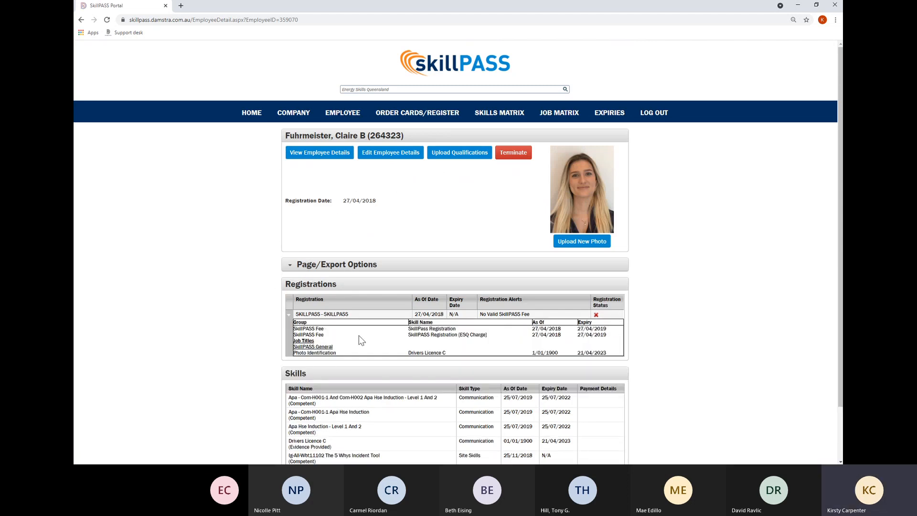
scroll(334, 363, "down", 3)
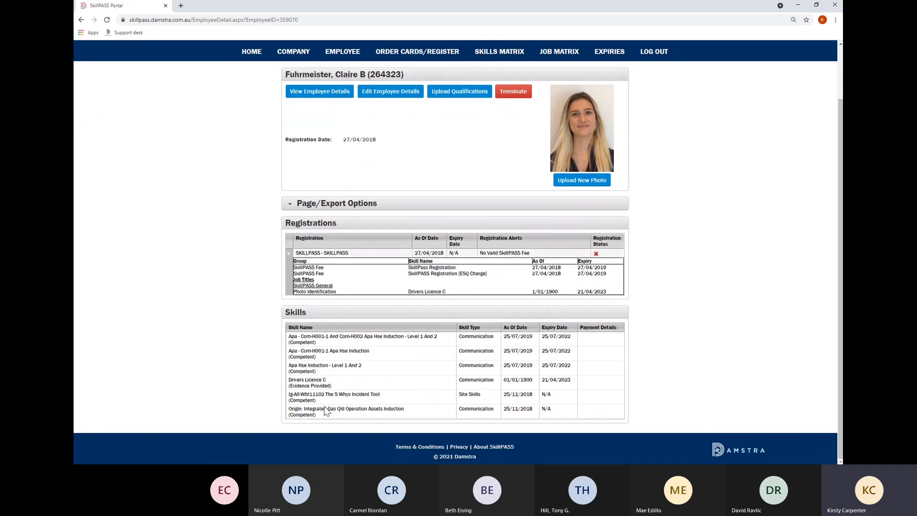
left_click(293, 204)
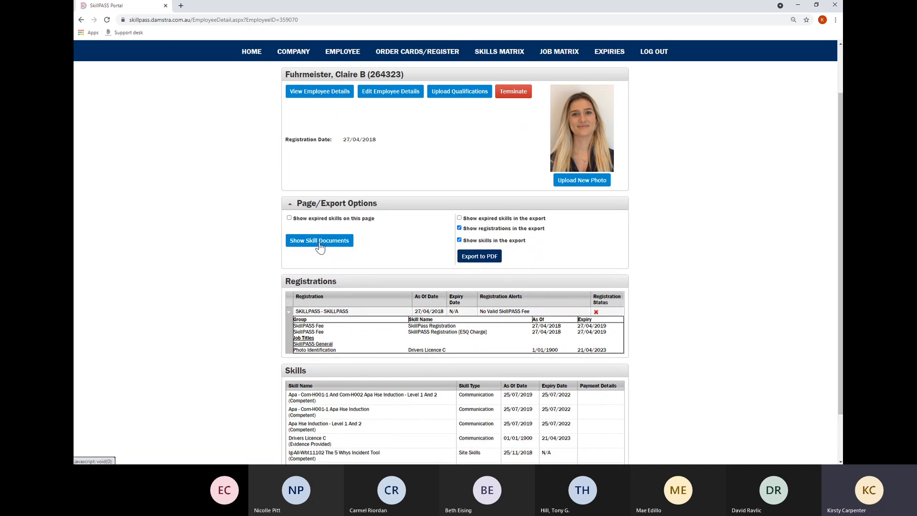
Enable Show Skill Documents and scroll to the Skills table's Drivers Licence C entry.
left_click(320, 243)
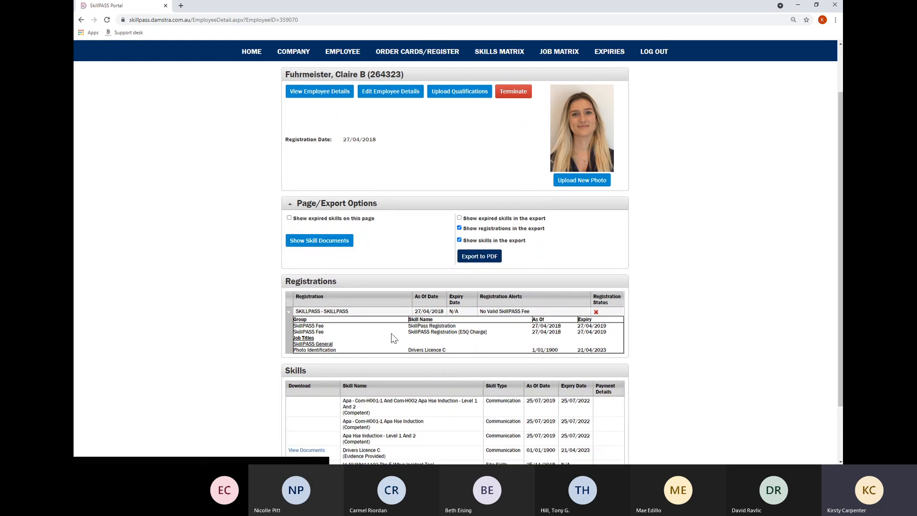
scroll(391, 330, "down", 1)
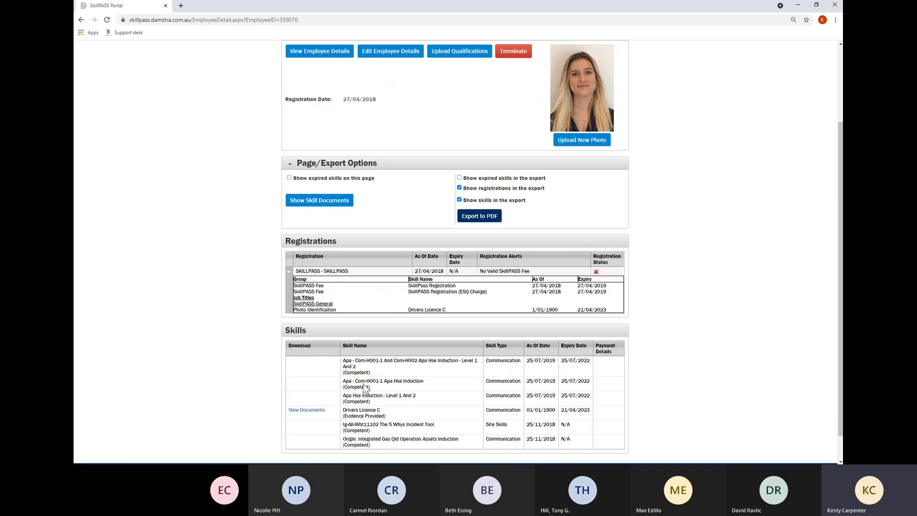
View the Drivers Licence C documents and download the 1.JPG licence file.
left_click(306, 410)
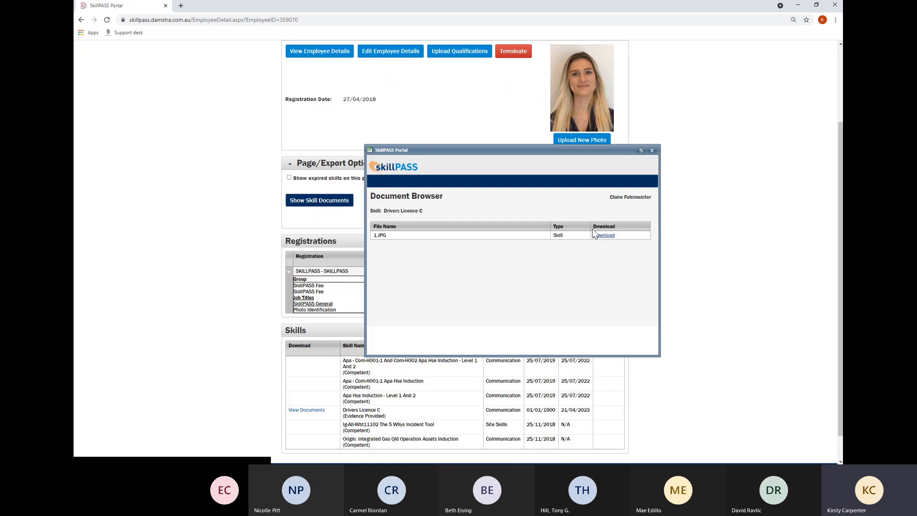
left_click(604, 234)
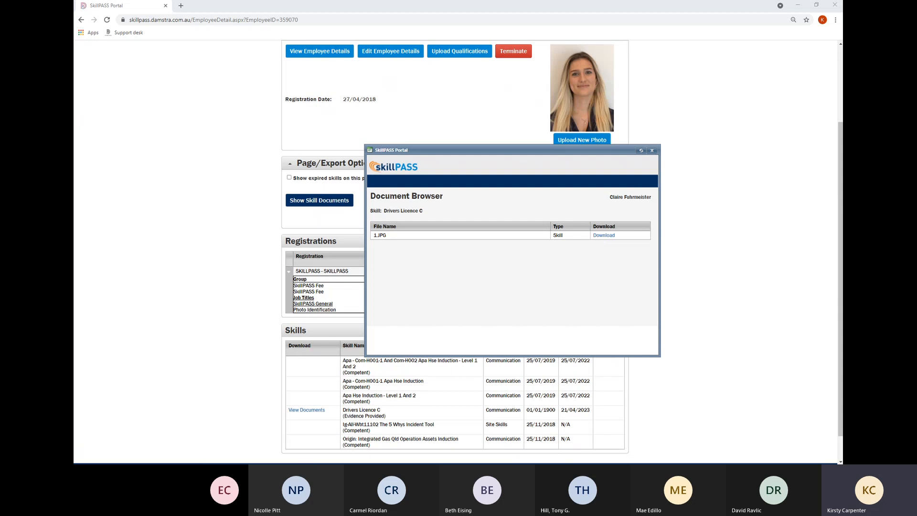
left_click(834, 5)
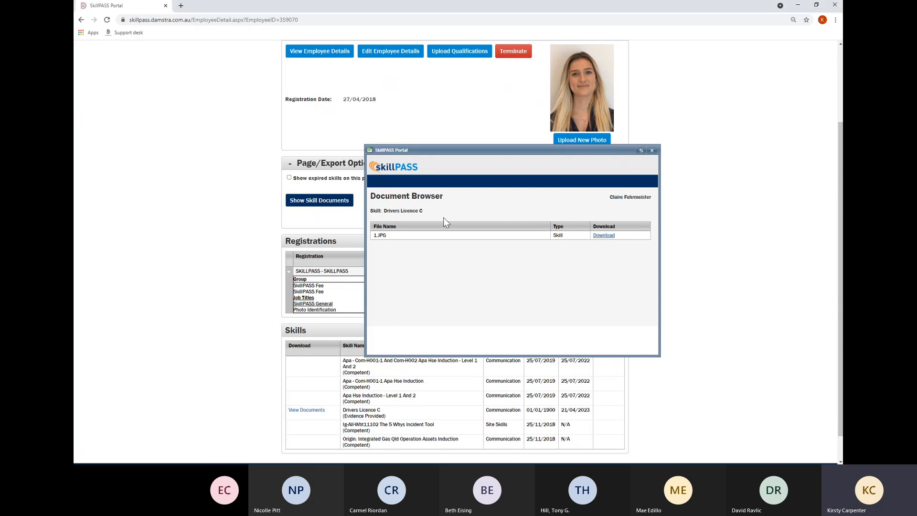
Close the document browser, review the employee page, and start a termination request.
left_click(652, 151)
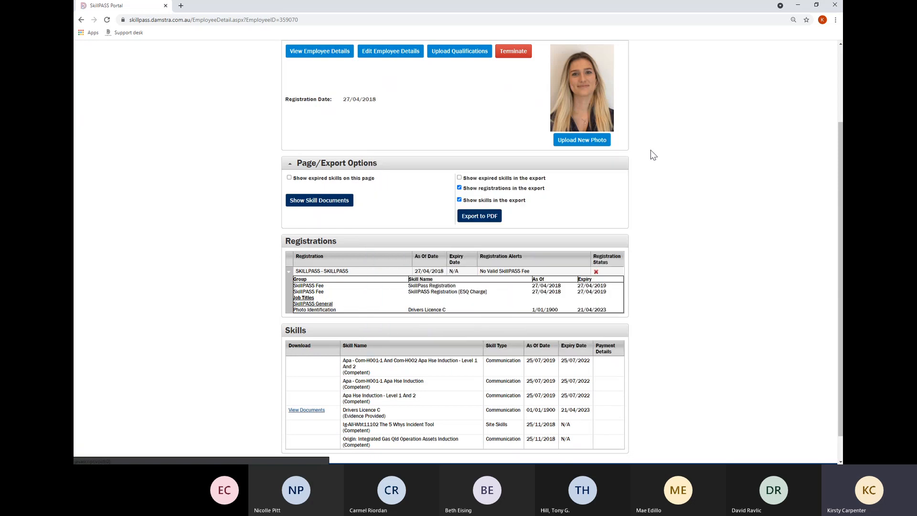
scroll(282, 434, "down", 1)
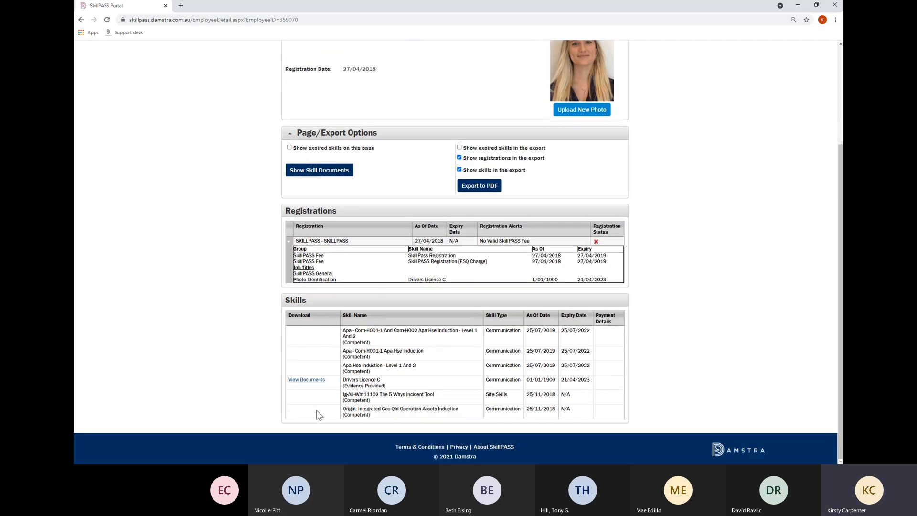
scroll(319, 403, "up", 3)
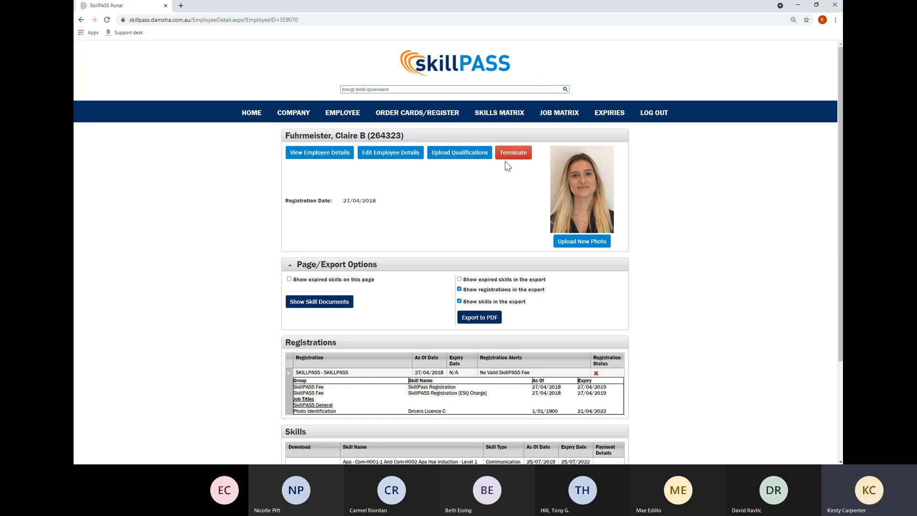
left_click(520, 158)
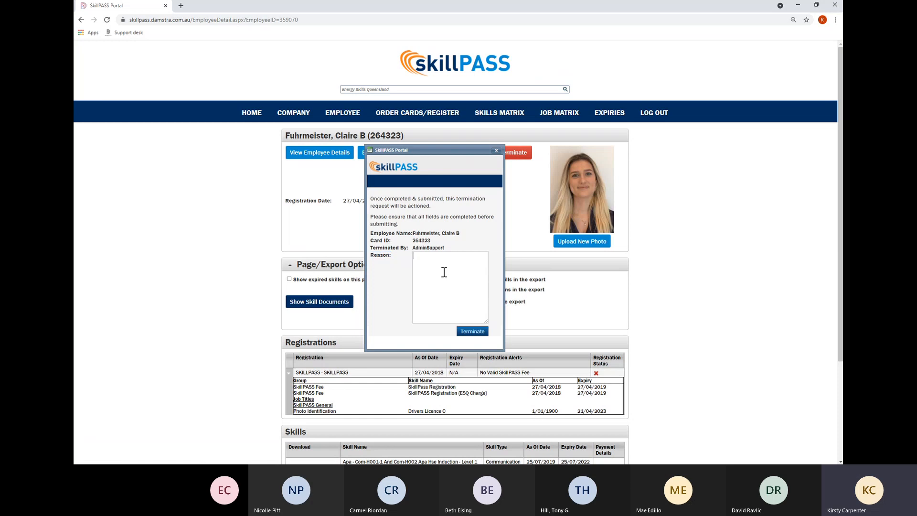
Give the termination reason 'no longer works for Energy skills Queensland' with a signed-off line, then submit.
left_click(443, 269)
type("Claire n o longer works ")
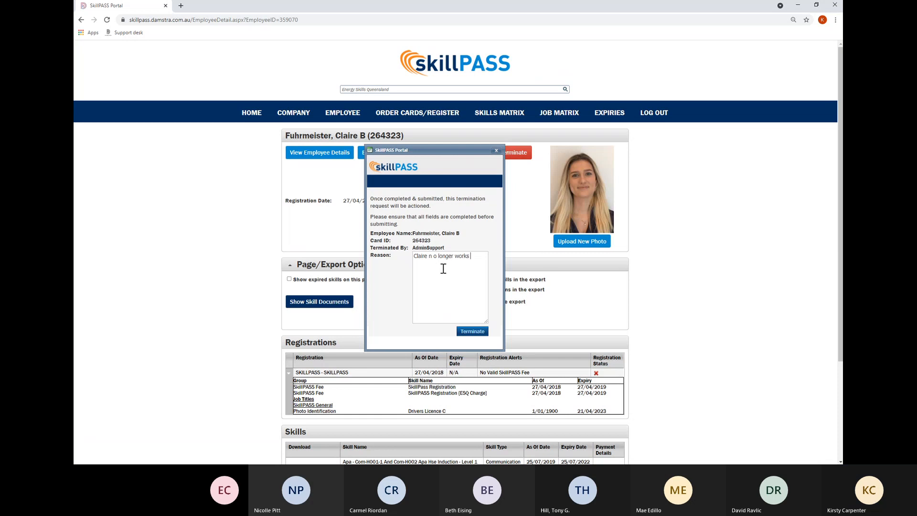
type("for ")
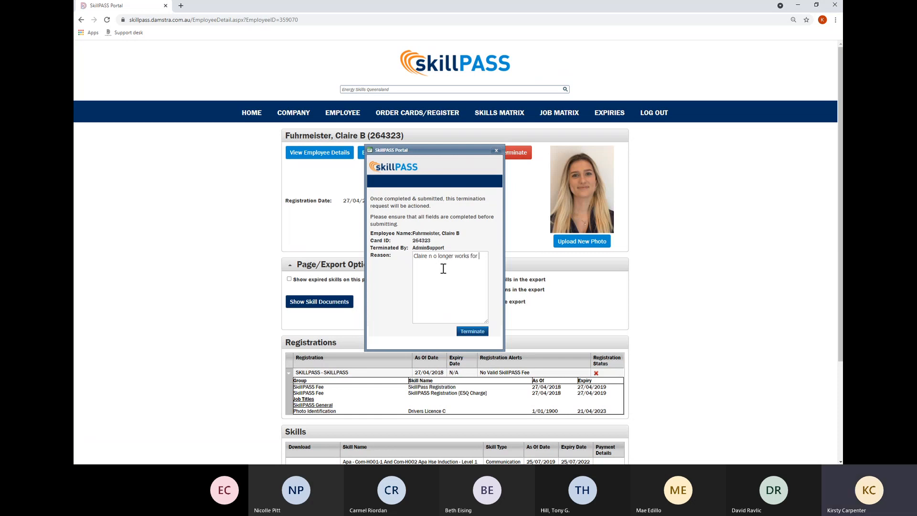
type("Energy skills Qu")
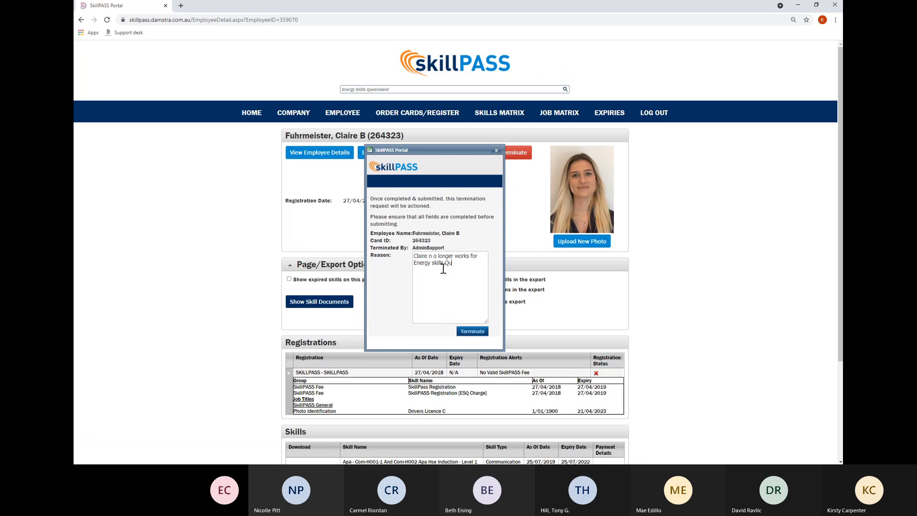
type("eeensland.")
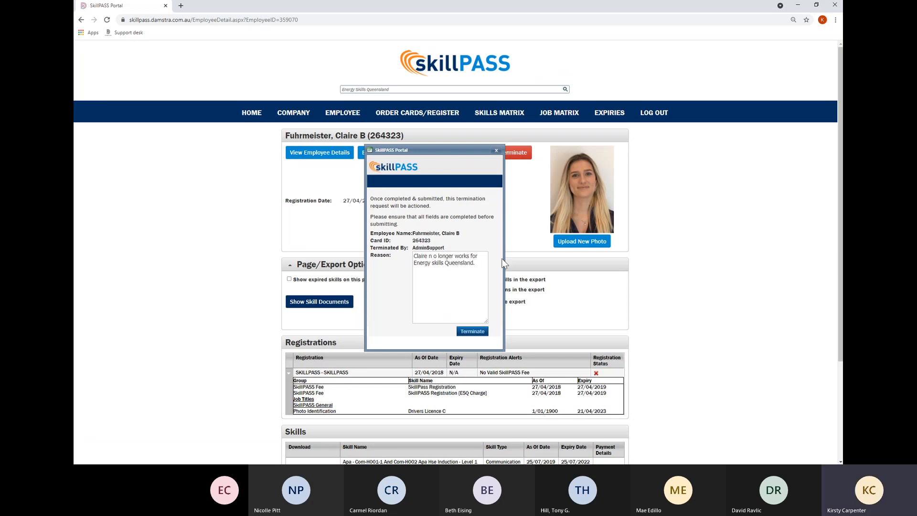
key("BackSpace")
left_click(484, 262)
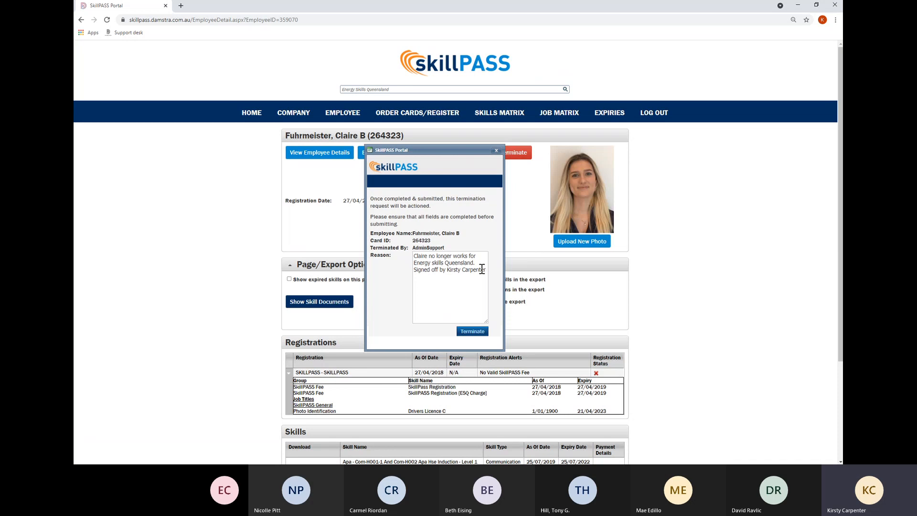
left_click(466, 336)
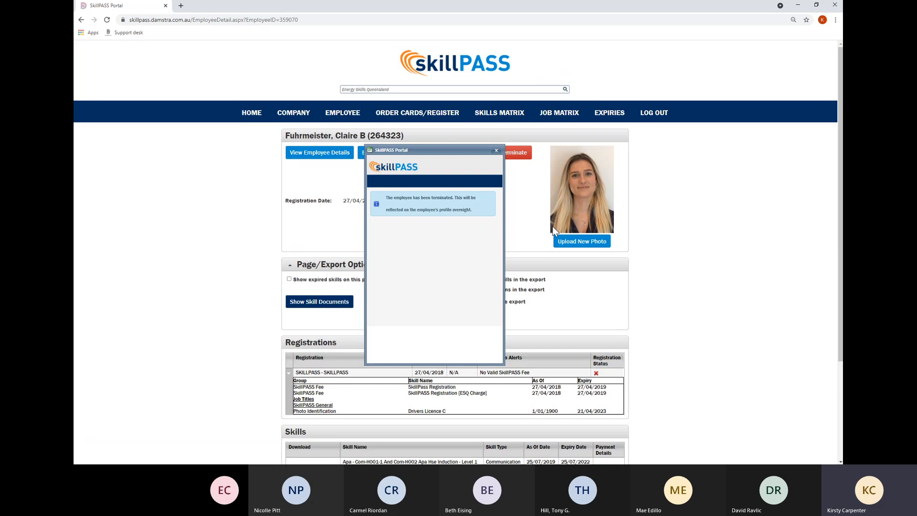
Dismiss the confirmation and open the profile of the employee registered 27/04/2021 from Employee details.
left_click(497, 151)
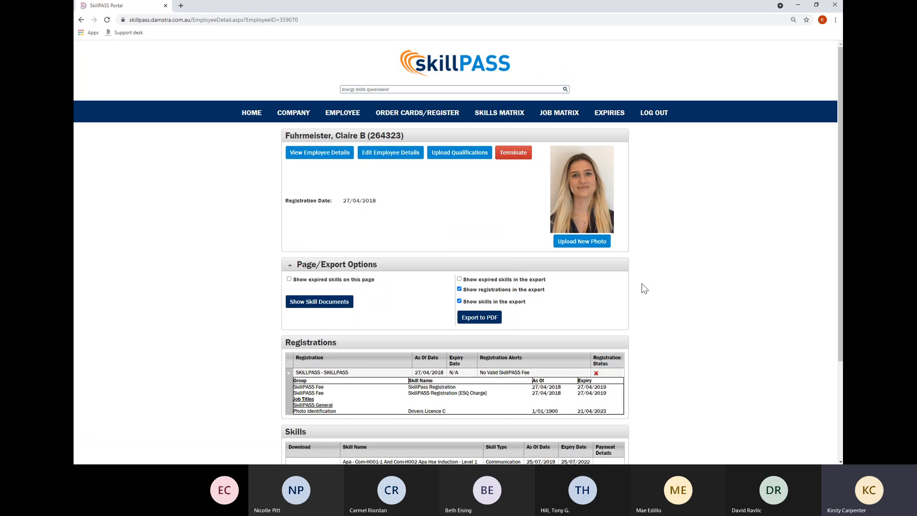
mouse_move(334, 115)
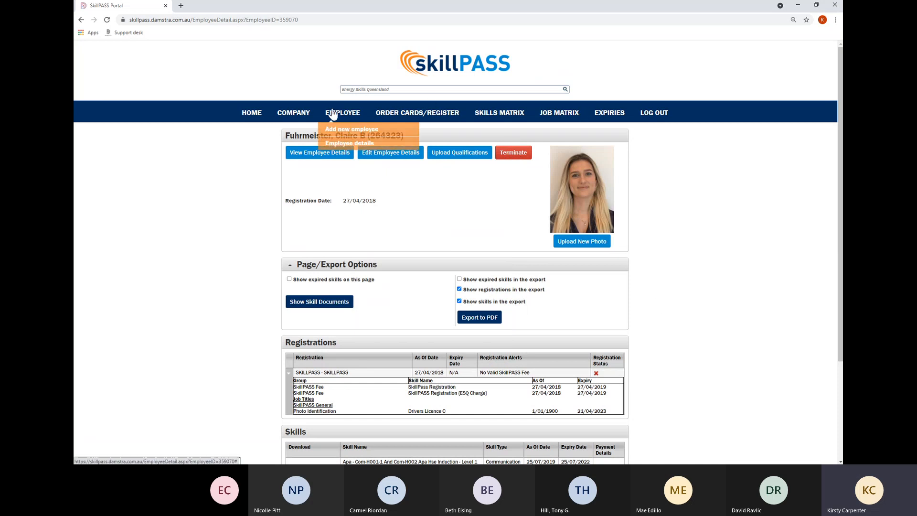
left_click(332, 144)
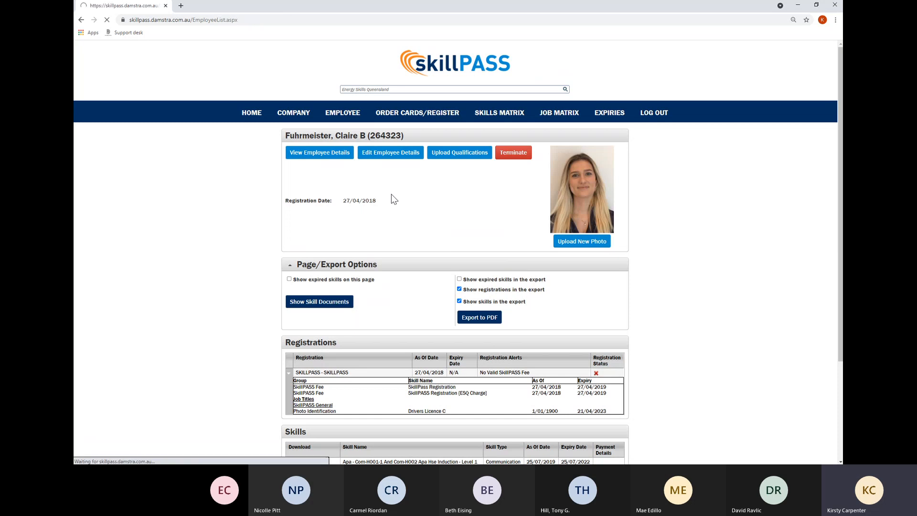
scroll(462, 340, "down", 4)
scroll(462, 340, "down", 5)
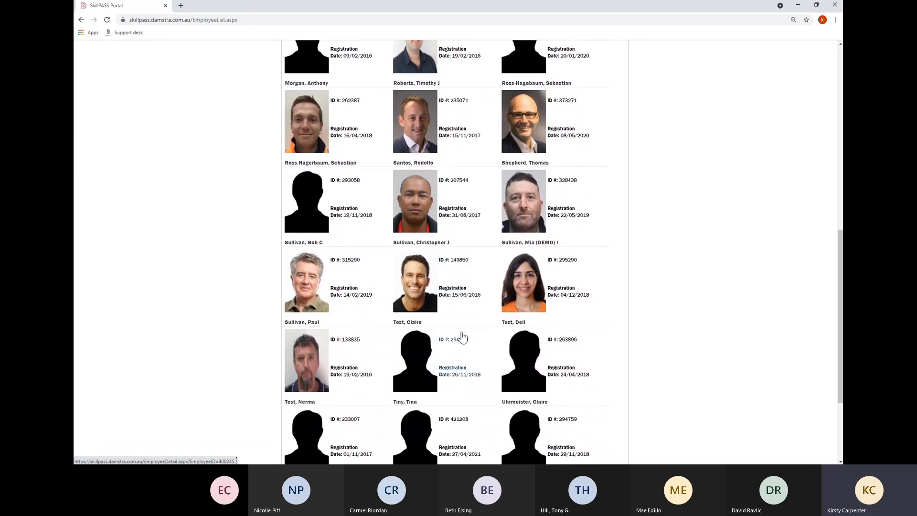
scroll(463, 337, "down", 2)
left_click(418, 350)
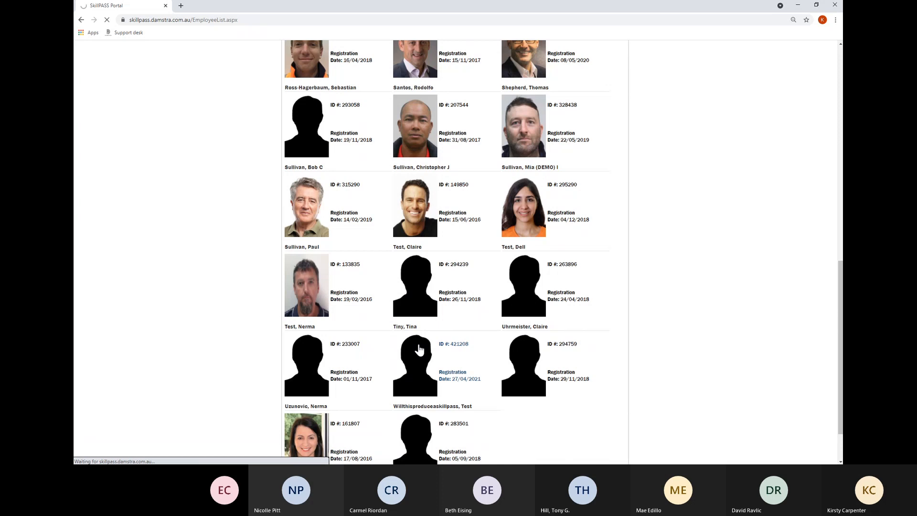
scroll(418, 350, "up", 1)
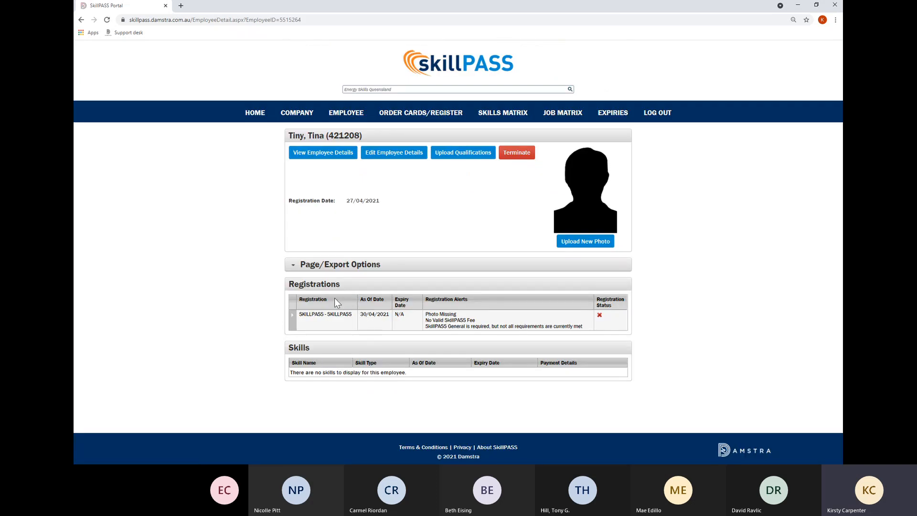
left_click(329, 153)
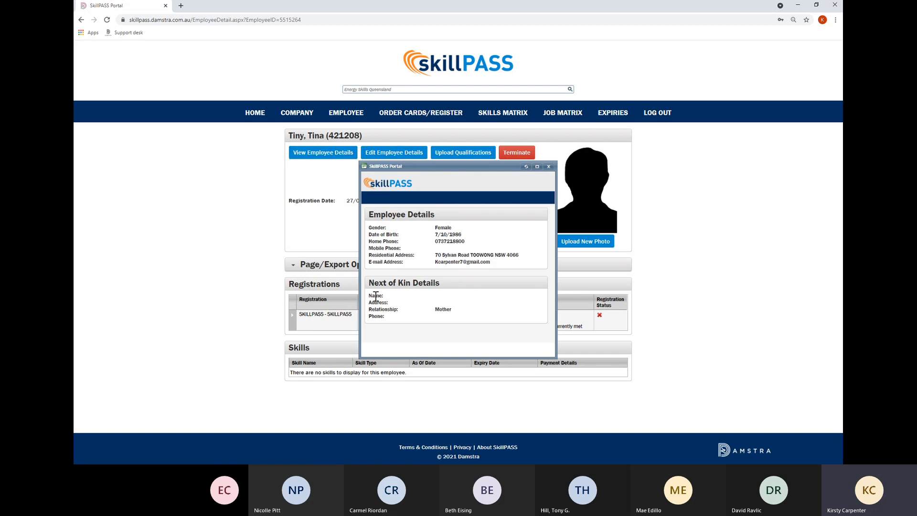
left_click(551, 168)
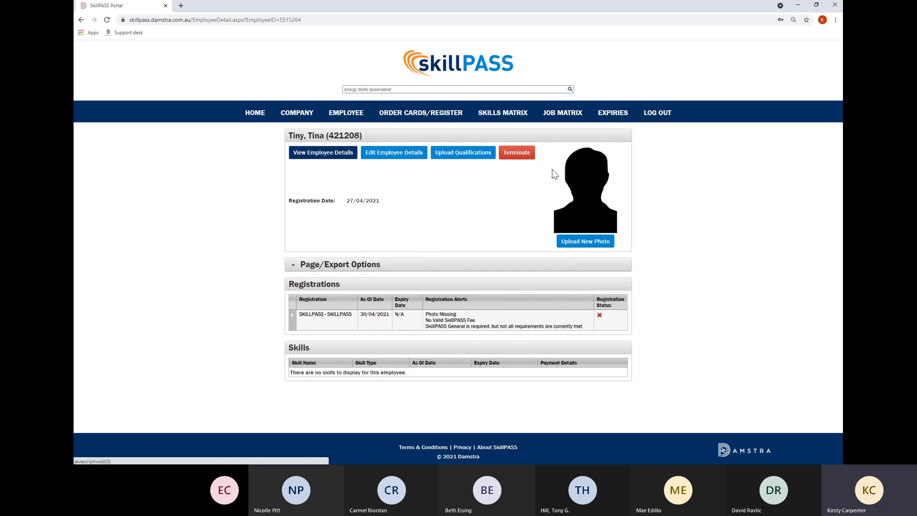
left_click(398, 154)
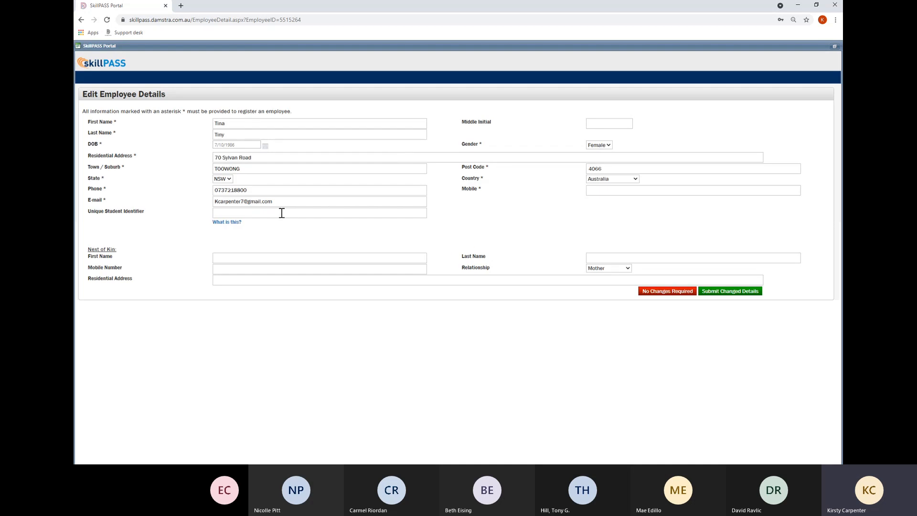
left_click(243, 201)
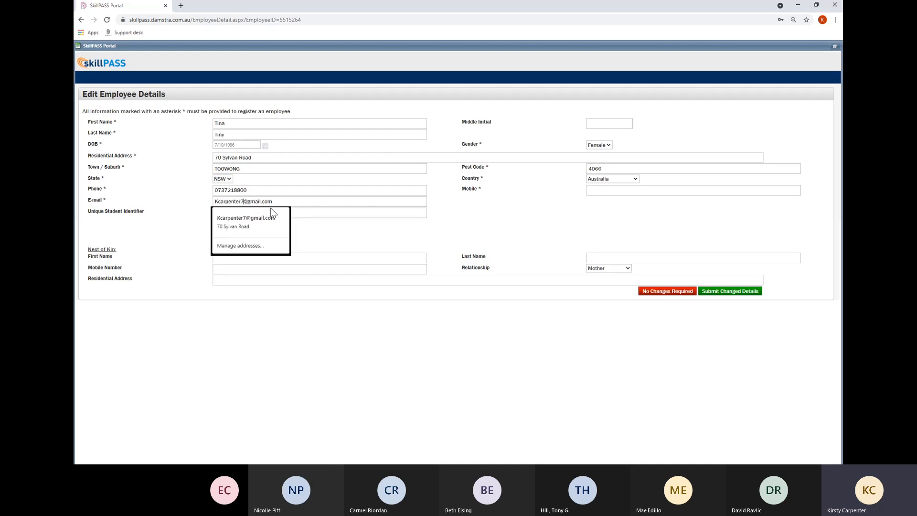
key("BackSpace")
type("8")
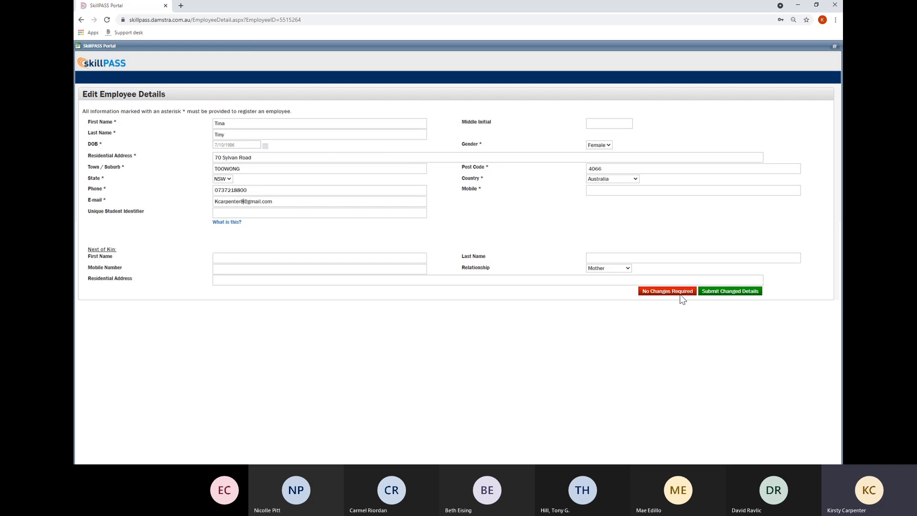
left_click(723, 296)
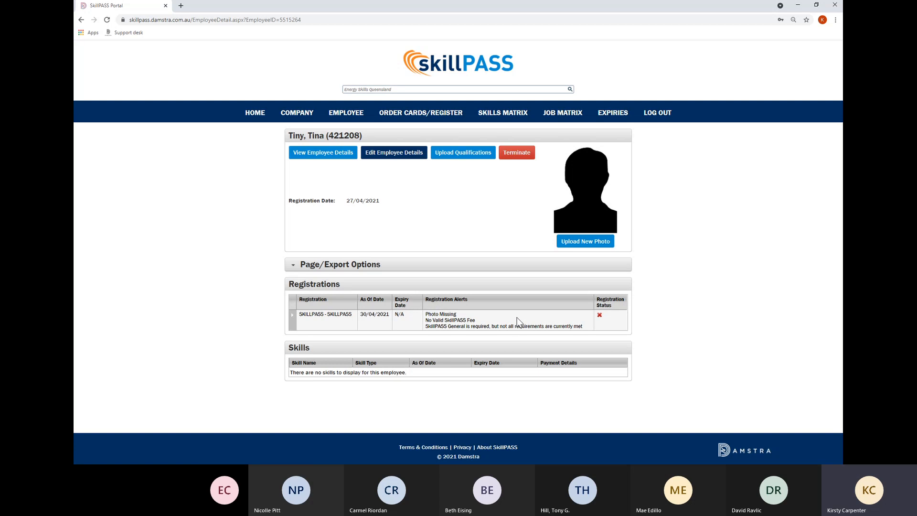
Attempt Upload Qualifications, dismiss the booking-in-progress warning, and show skill documents under Page/Export Options.
left_click(483, 158)
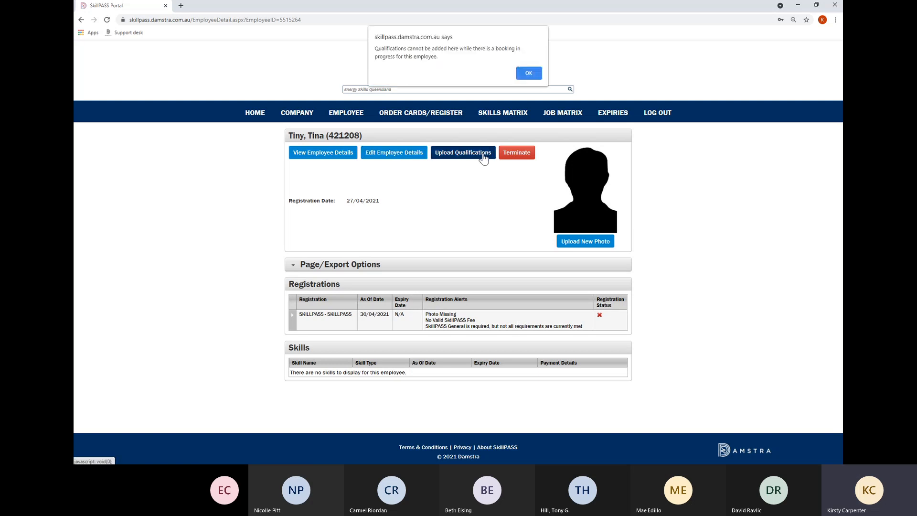
left_click(530, 73)
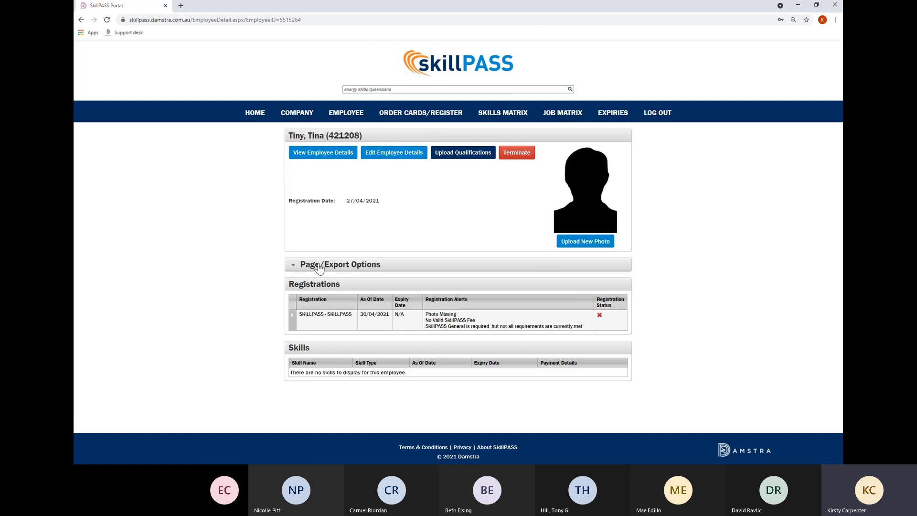
left_click(293, 265)
left_click(298, 306)
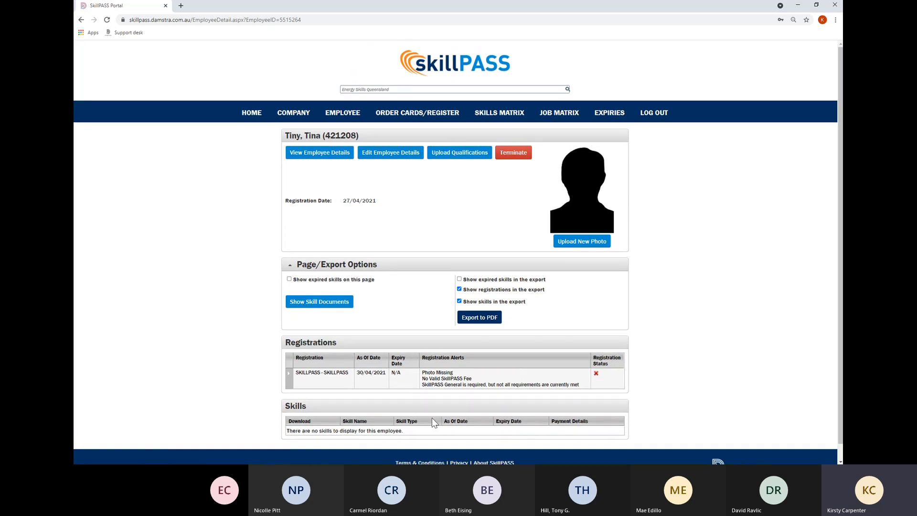
Expand the SkillPASS registration row to see SkillPASS Fee and Photo Identification marked Missing.
left_click(289, 374)
scroll(292, 380, "down", 1)
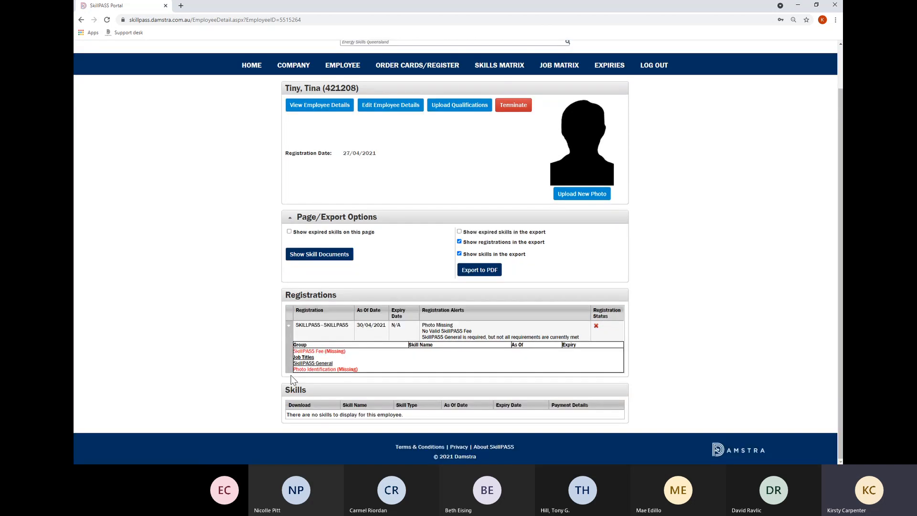
scroll(293, 380, "up", 1)
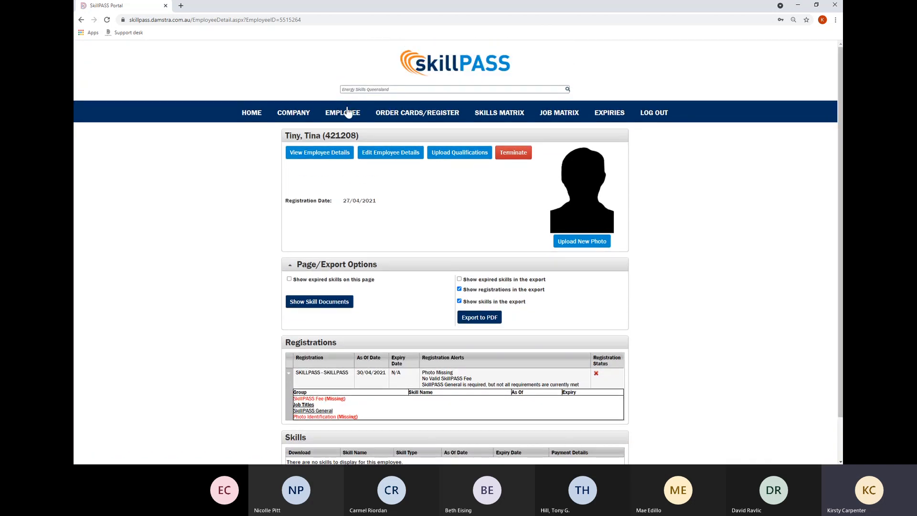
mouse_move(344, 118)
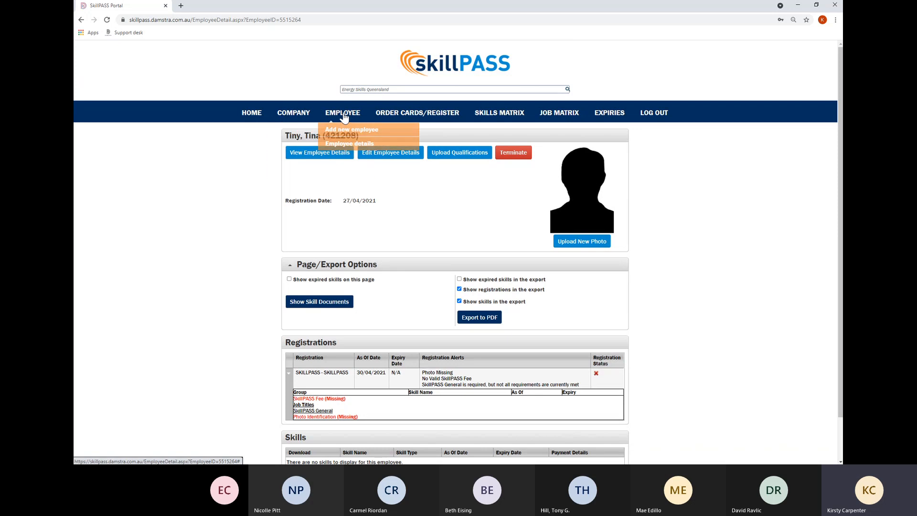
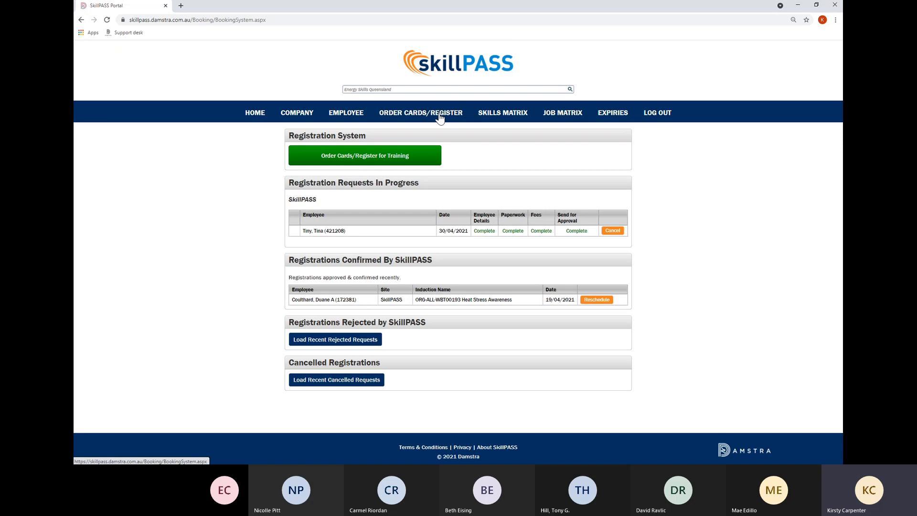
Start a new registration with the Order Cards/Register for Training button.
left_click(339, 164)
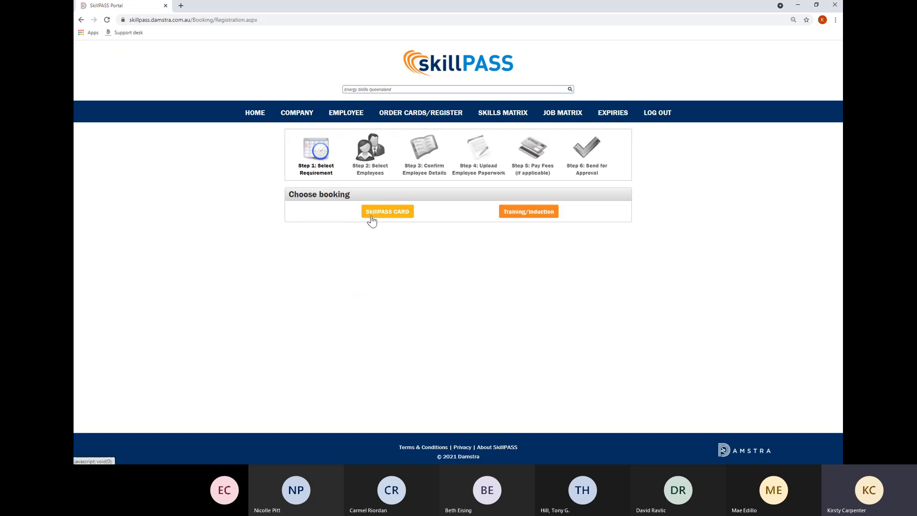
Choose Training/Induction and select the APA - COM-H001-1 APA HSE Induction course.
left_click(527, 214)
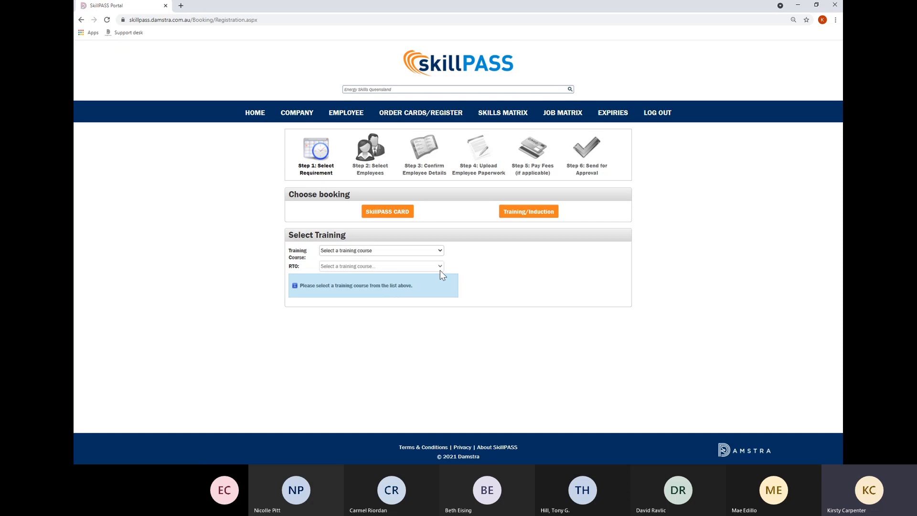
left_click(383, 267)
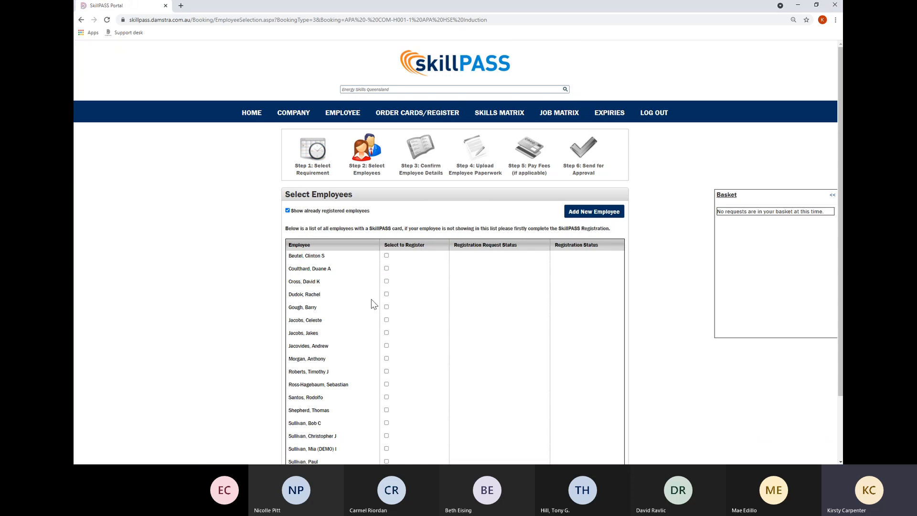
Hide already-registered employees, select three unregistered employees, and continue to Upload Information.
left_click(288, 210)
scroll(381, 360, "down", 2)
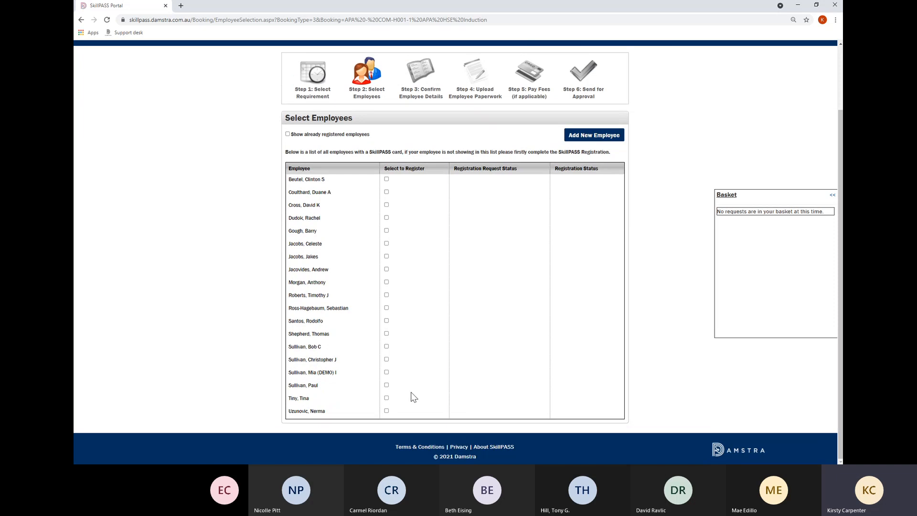
left_click(386, 401)
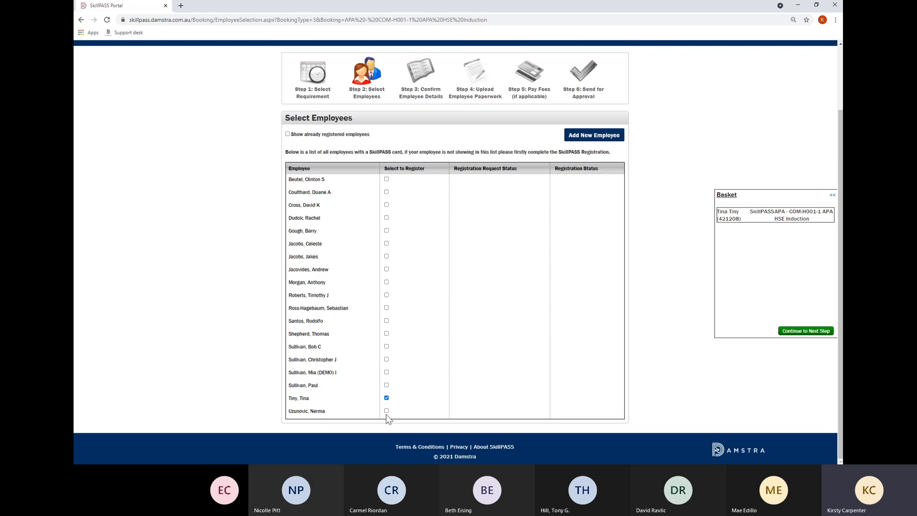
left_click(387, 411)
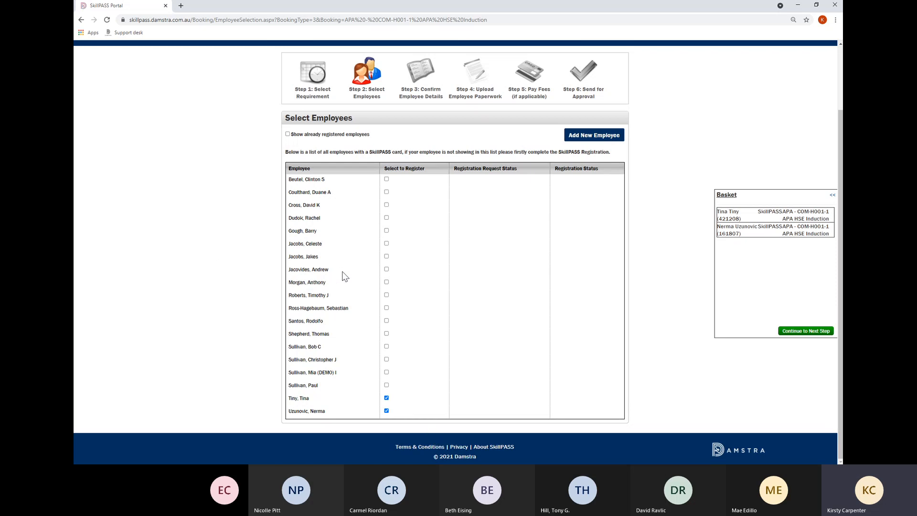
left_click(387, 269)
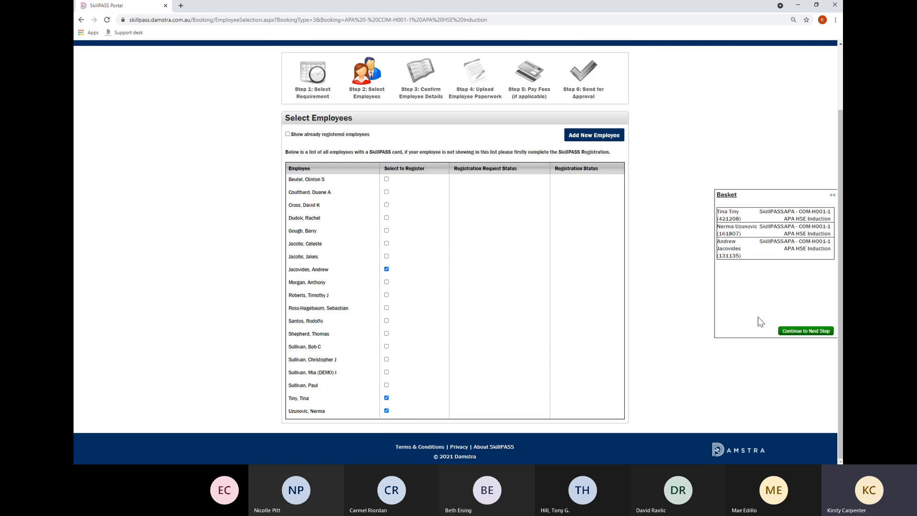
left_click(799, 333)
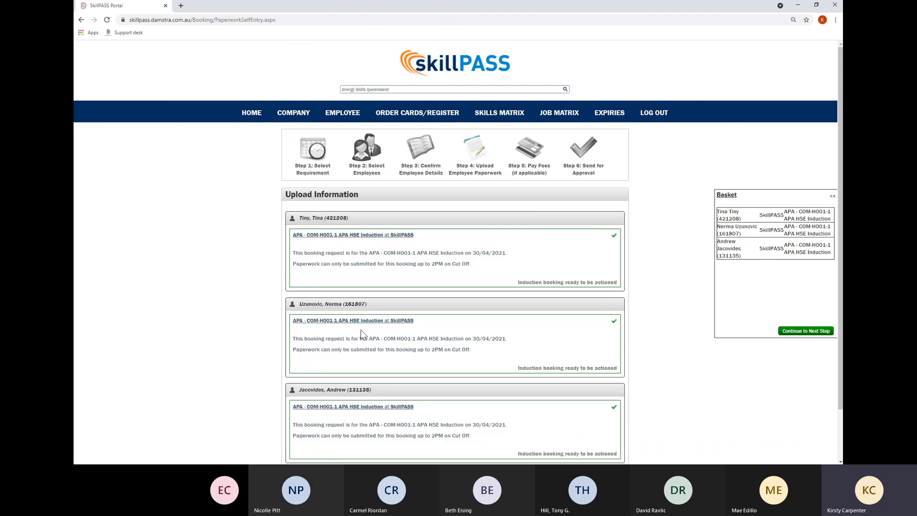
Return to the wizard's Step 1: Select Requirement.
scroll(360, 330, "down", 2)
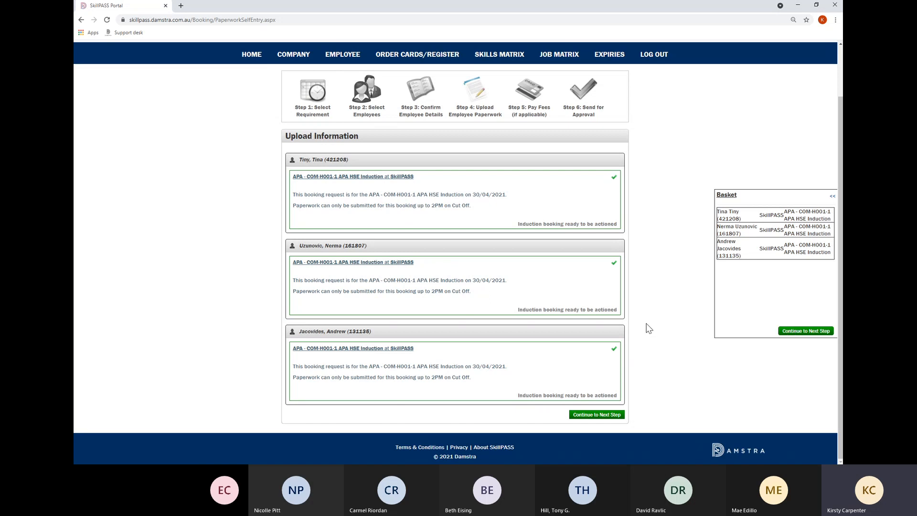
scroll(647, 324, "up", 2)
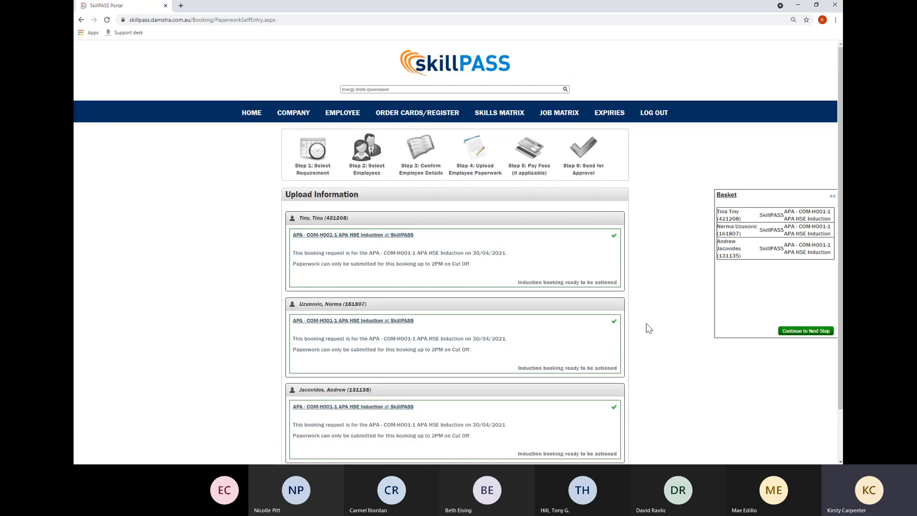
left_click(308, 173)
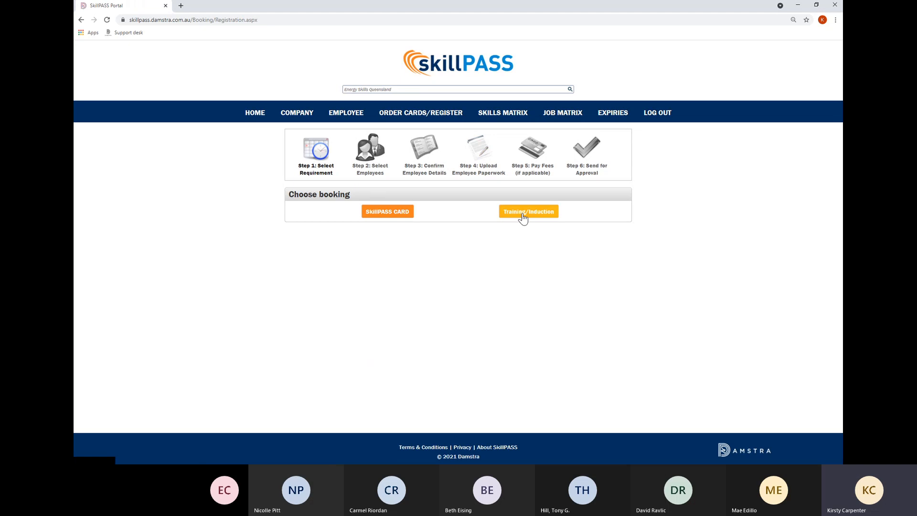
Book one unregistered employee on the COM-H034-1 Environmental Induction and continue.
left_click(523, 217)
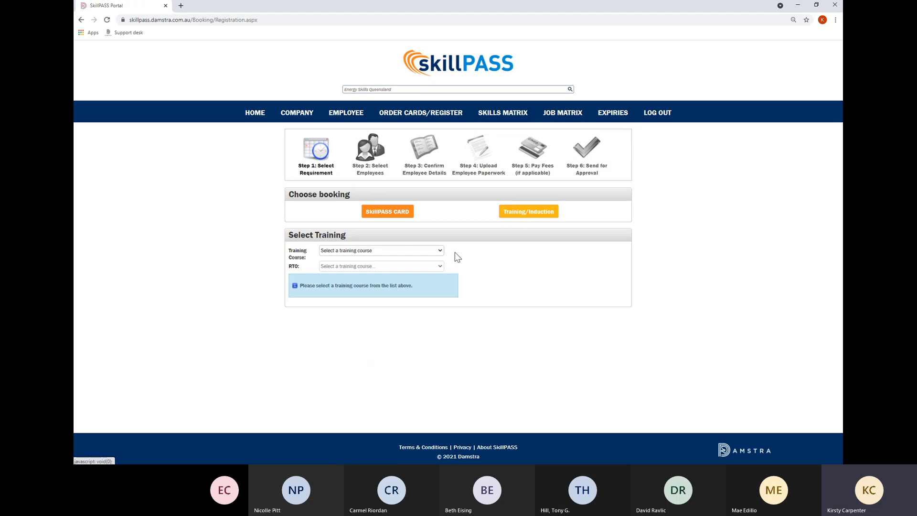
left_click(414, 251)
left_click(408, 276)
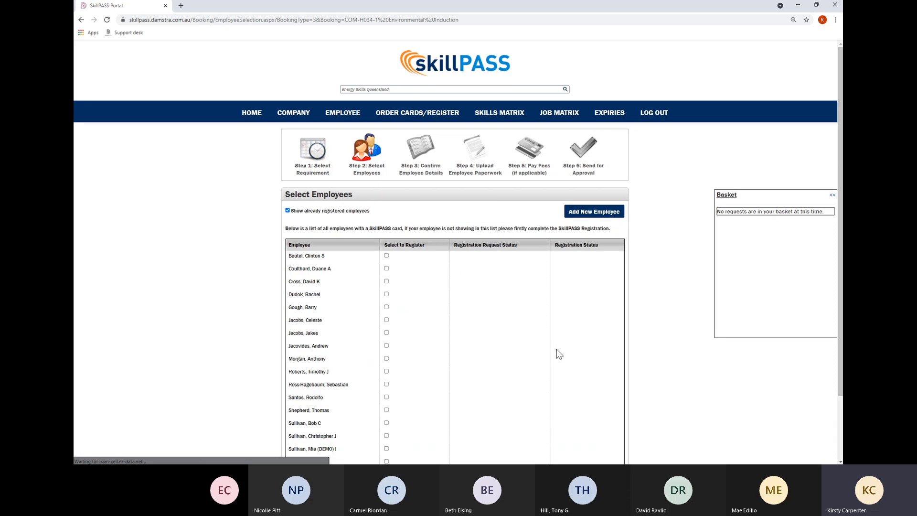
left_click(288, 211)
scroll(383, 372, "down", 2)
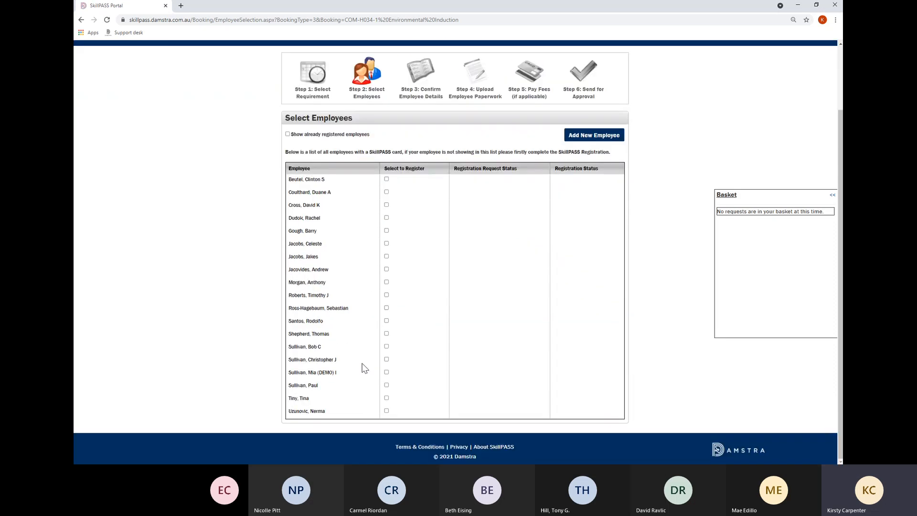
left_click(386, 397)
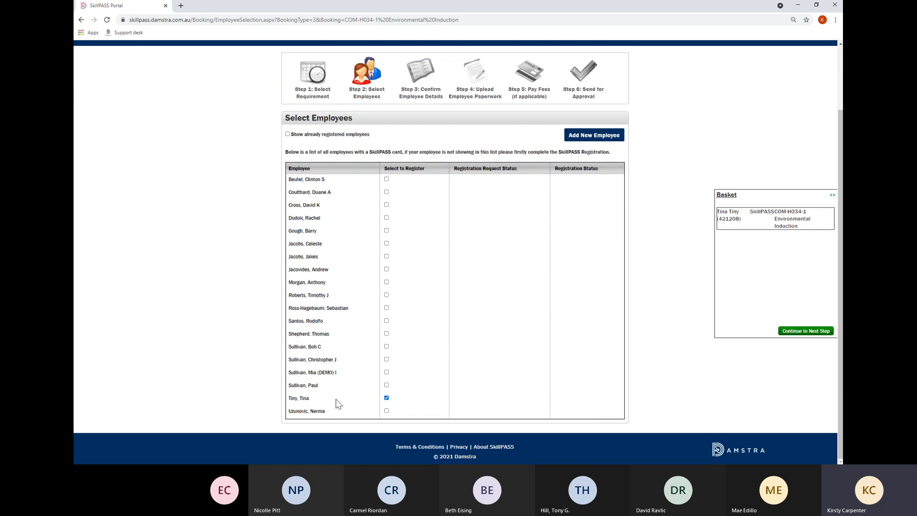
left_click(804, 332)
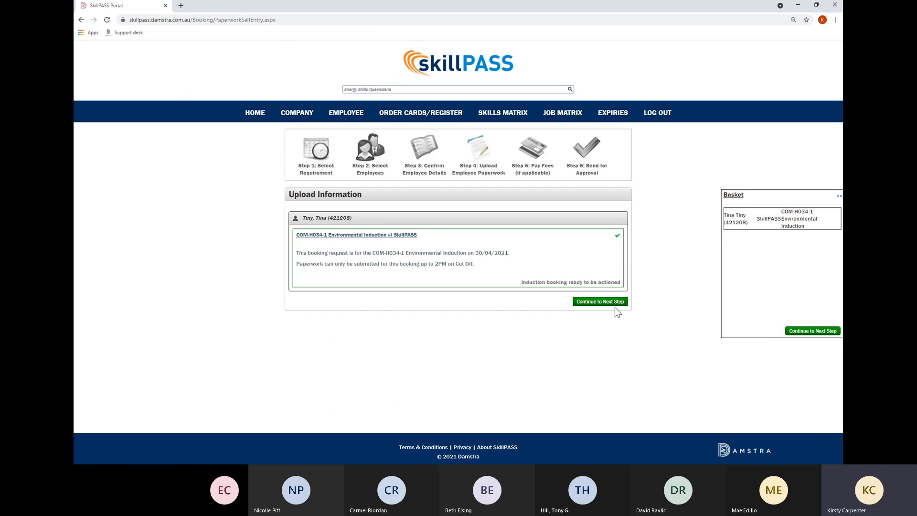
Continue past Upload Information to the Registration System requests list.
left_click(396, 116)
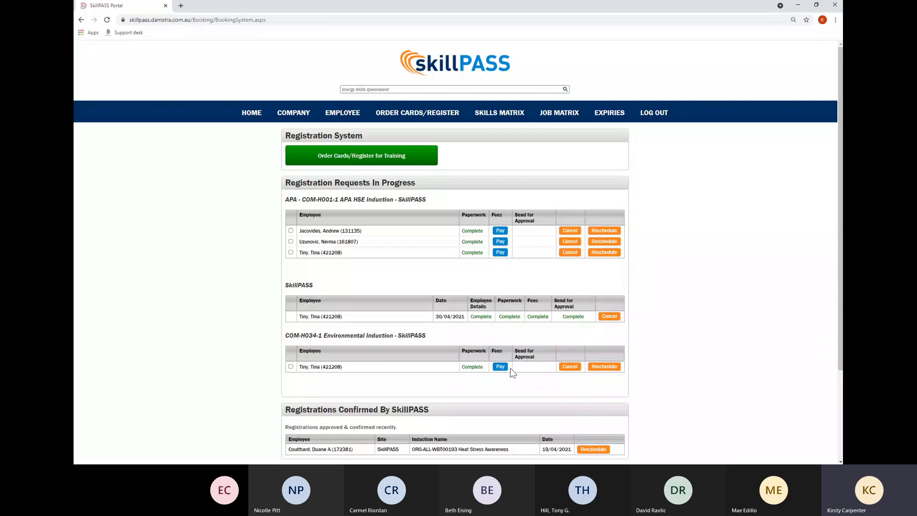
Tick the pending HSE Induction requests, add them to the Basket, and continue to Payments.
left_click(290, 230)
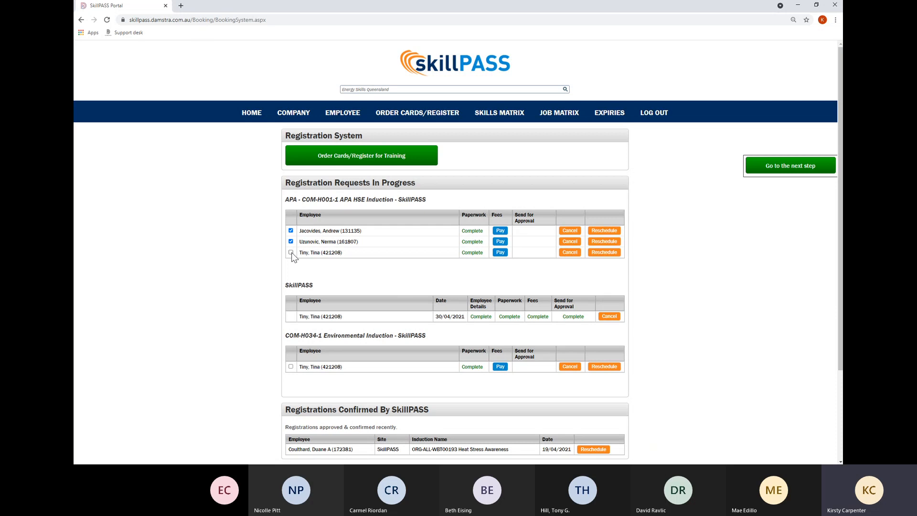
left_click(291, 252)
left_click(801, 171)
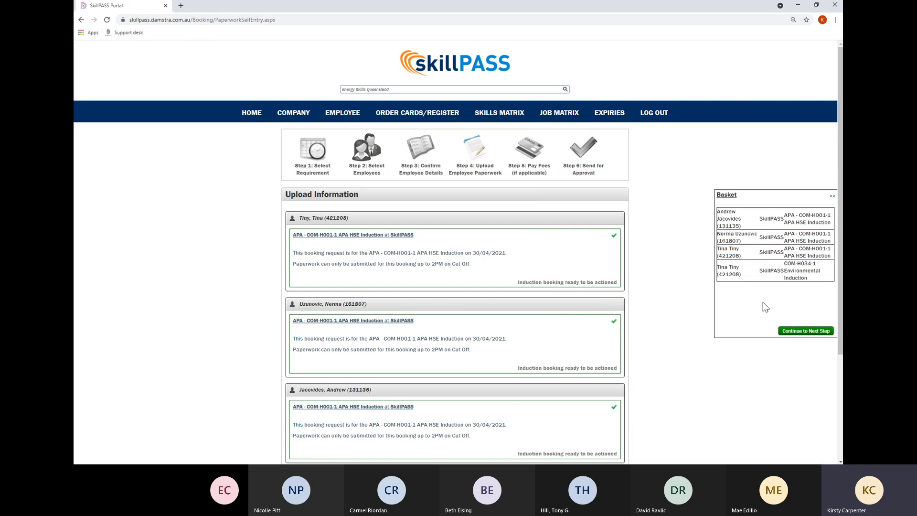
scroll(502, 325, "down", 3)
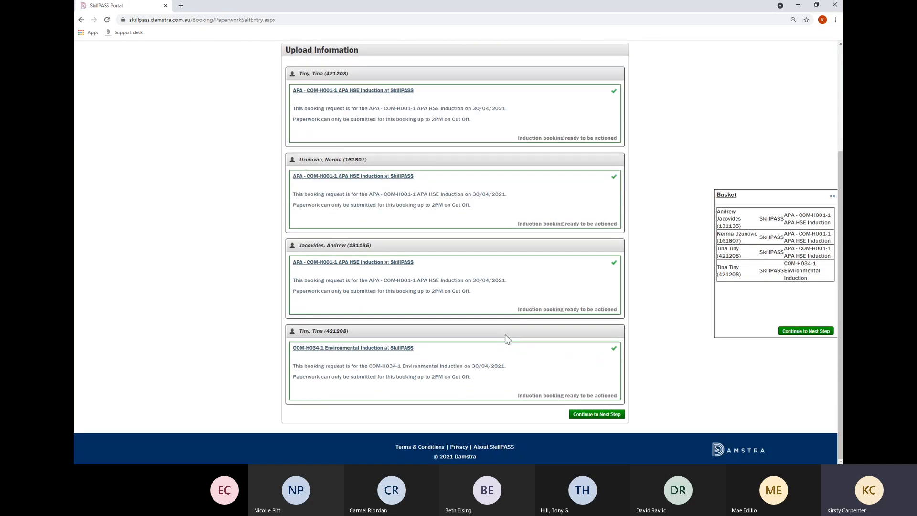
left_click(815, 333)
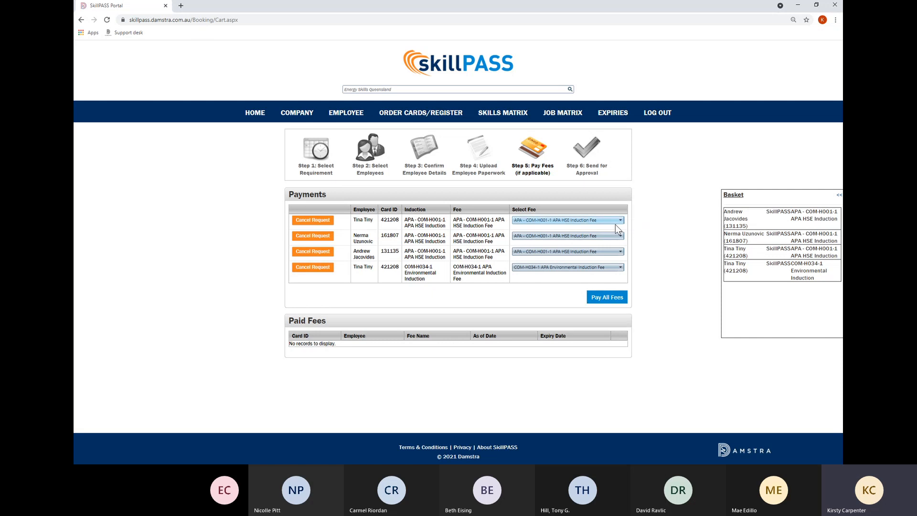
Cancel the third HSE Induction request in the payments list.
left_click(618, 252)
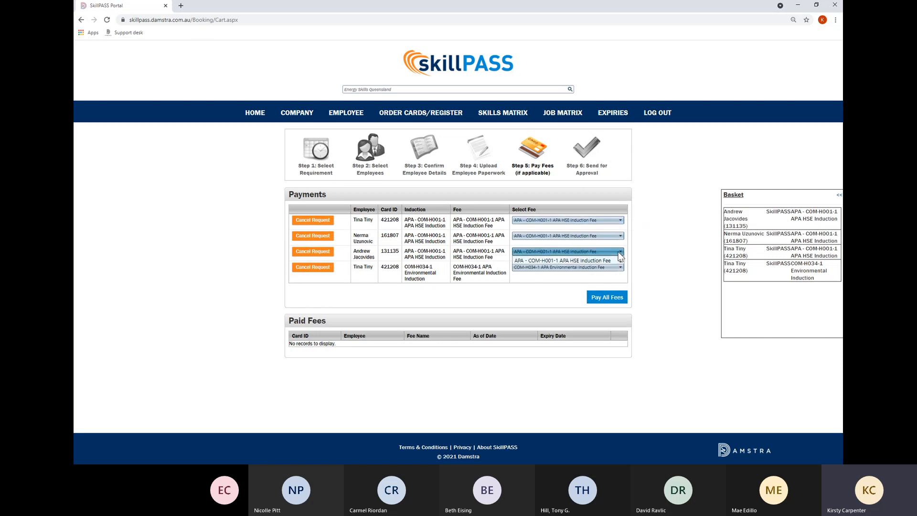
left_click(616, 260)
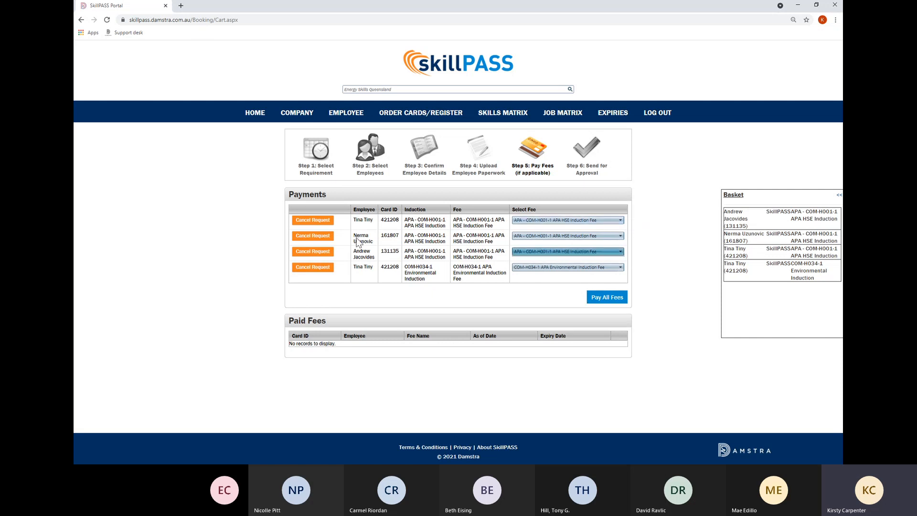
left_click(306, 256)
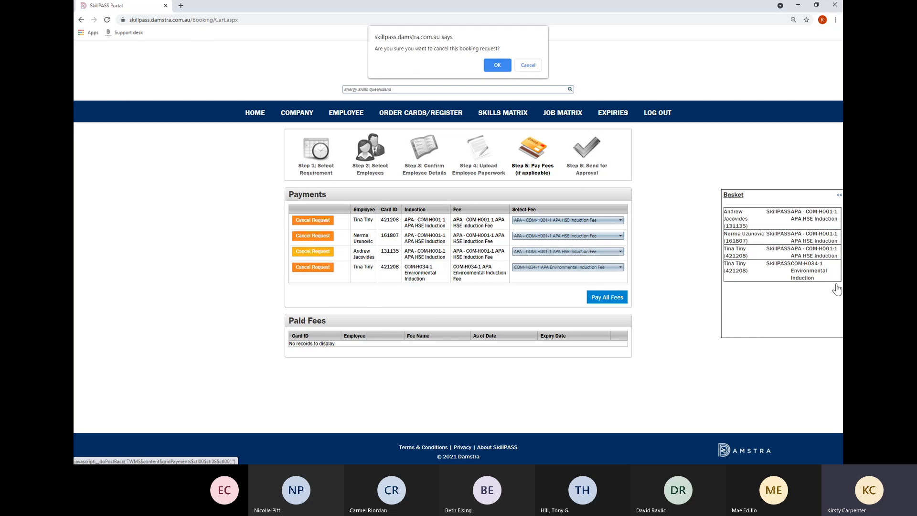
left_click(497, 65)
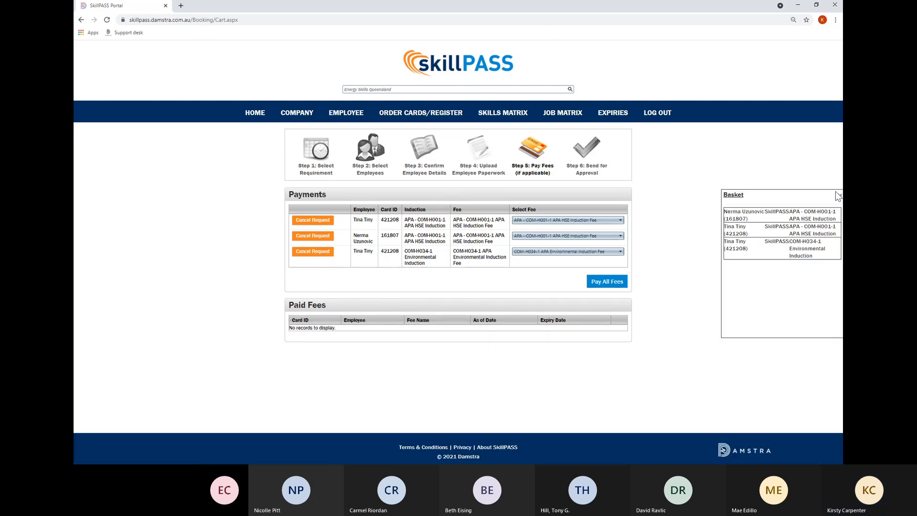
Cancel the first booking in the Basket and collapse the Basket.
left_click(839, 195)
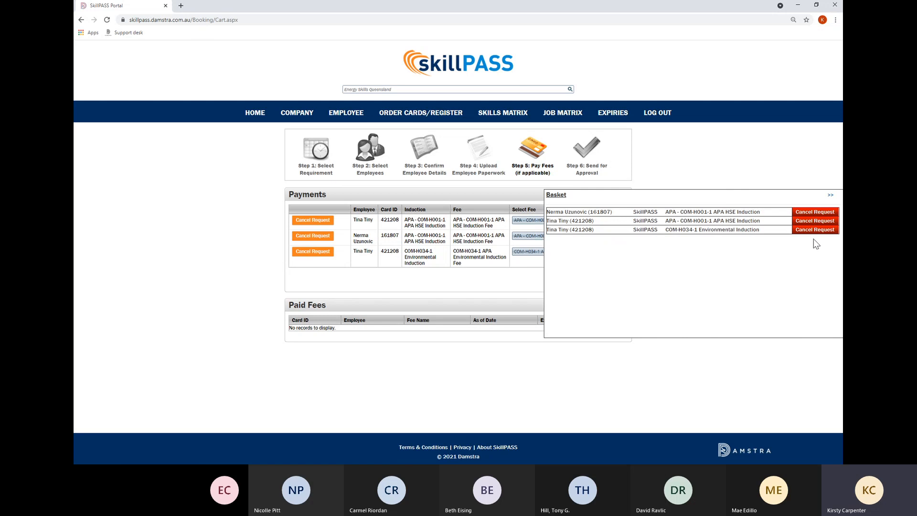
left_click(813, 214)
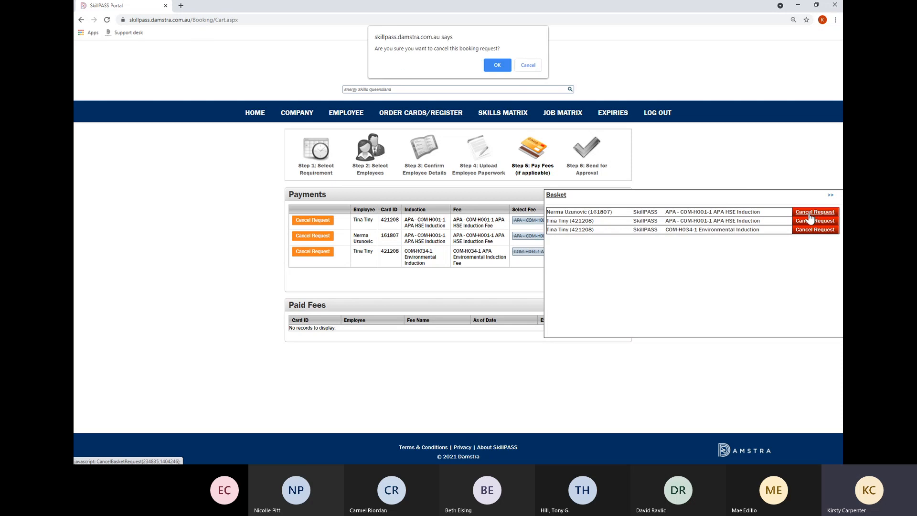
left_click(497, 65)
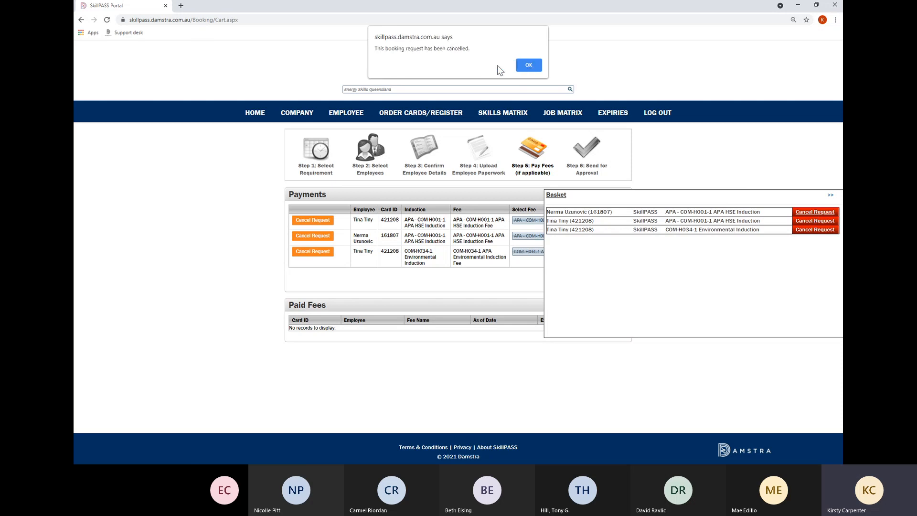
left_click(529, 65)
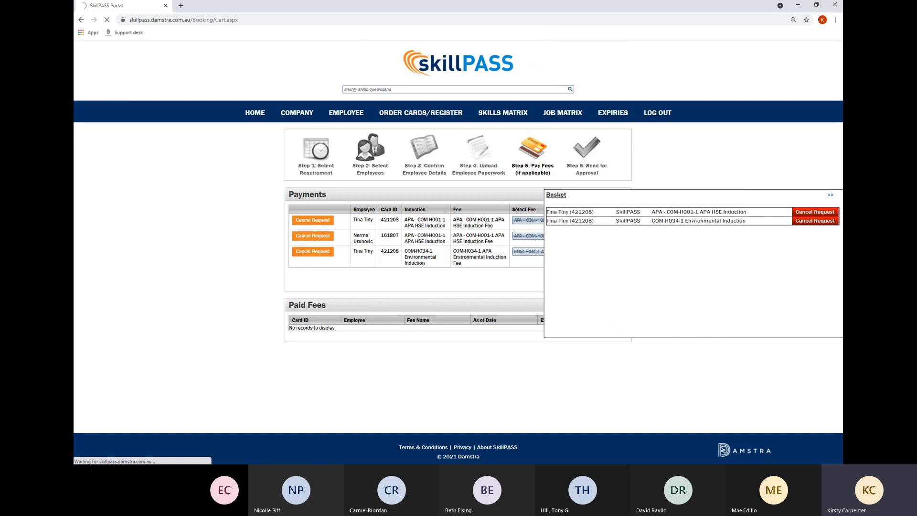
left_click(831, 194)
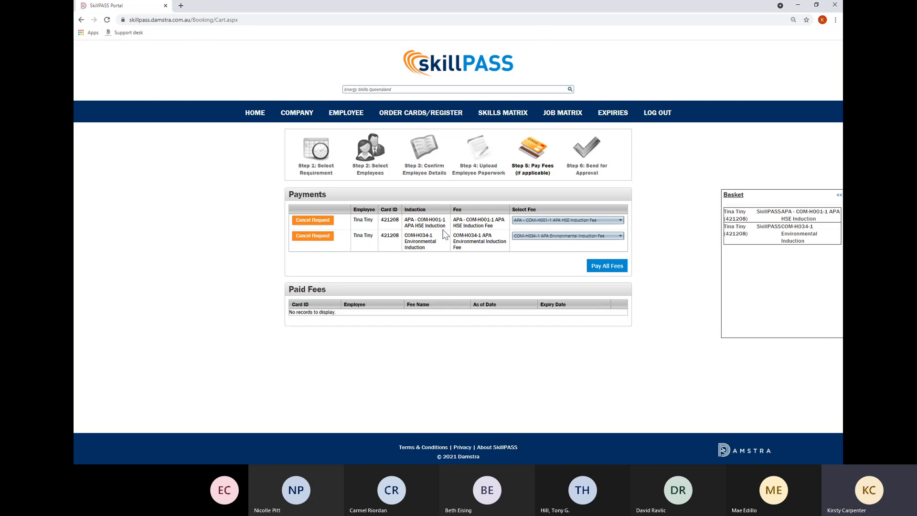
Pay both induction fees by purchase order with the Test PO file attached, and save it.
left_click(595, 267)
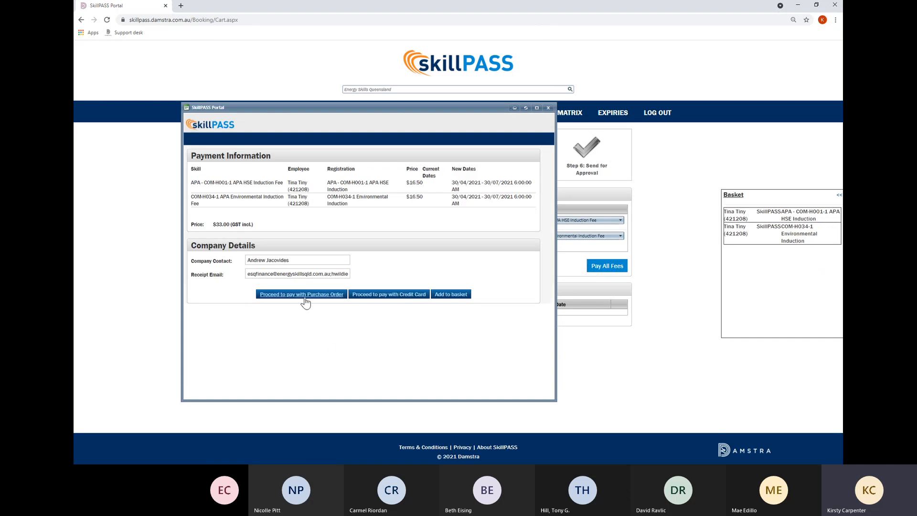
left_click(303, 295)
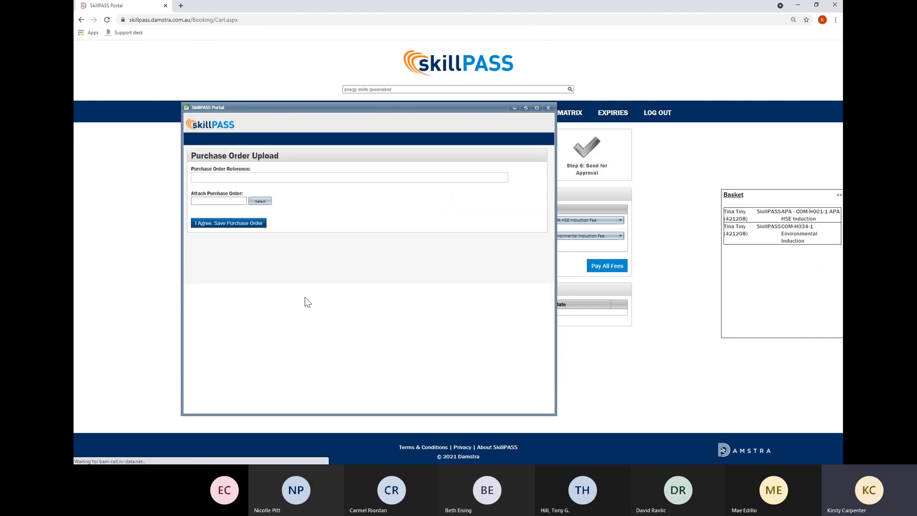
left_click(243, 177)
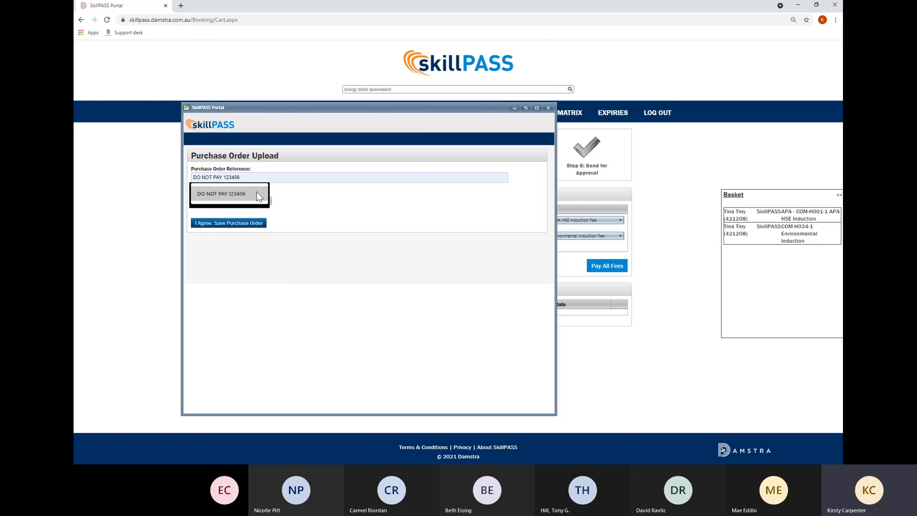
left_click(256, 191)
left_click(258, 200)
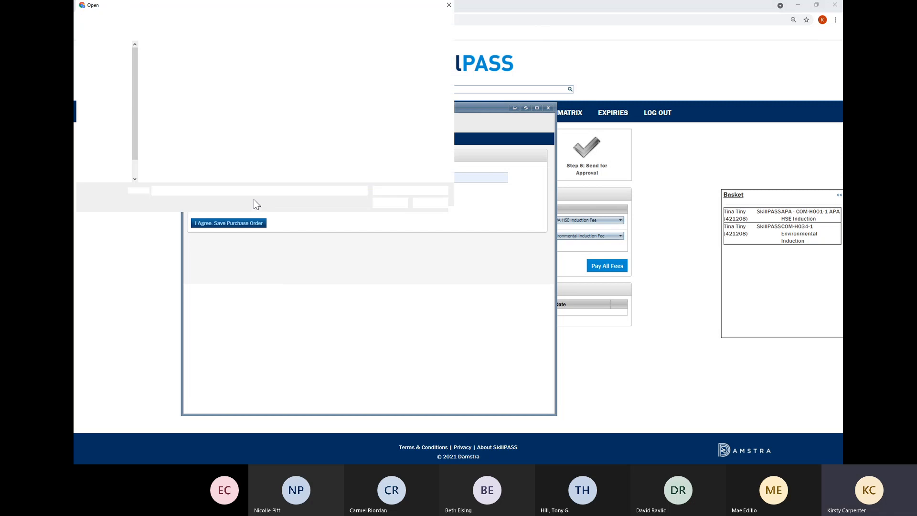
left_click(384, 68)
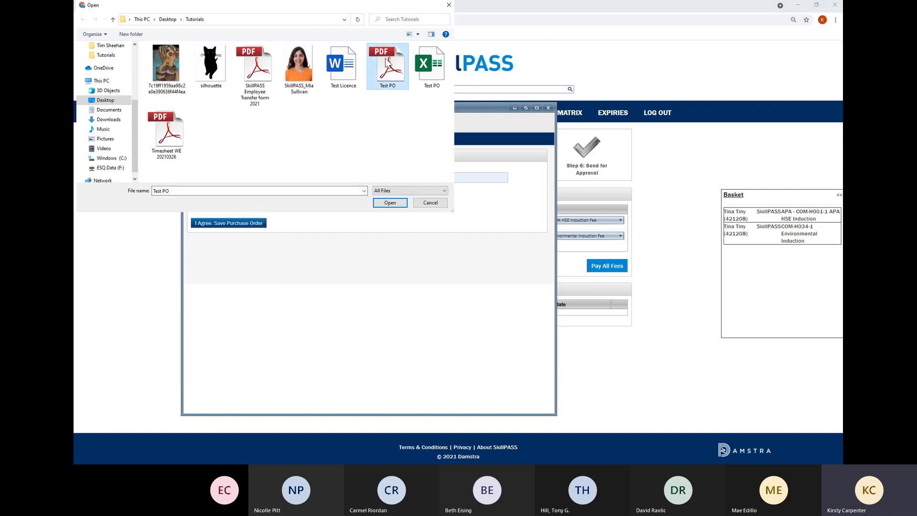
left_click(390, 202)
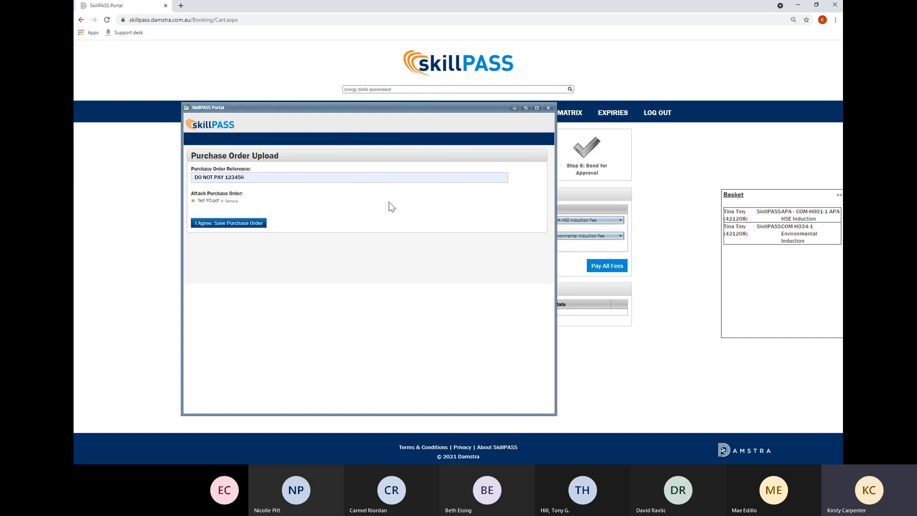
left_click(201, 223)
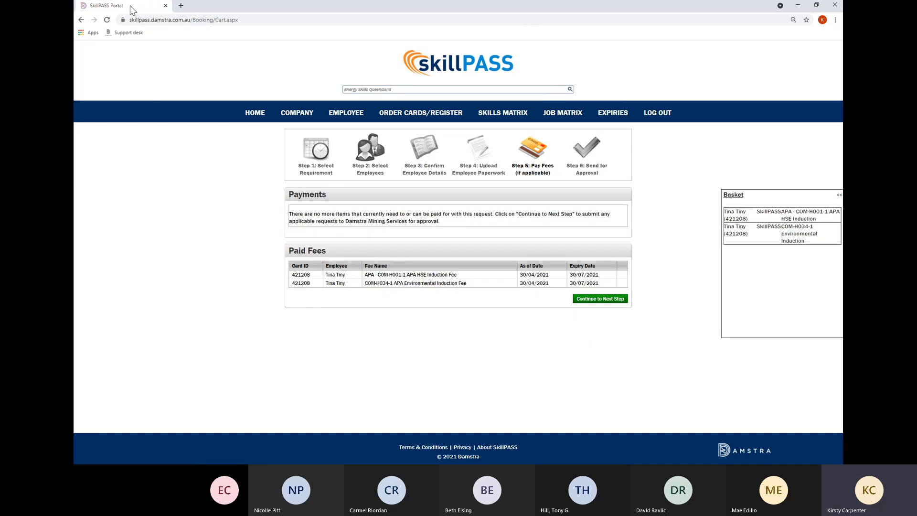
Send the HSE and Environmental Induction requests for approval and acknowledge the confirmation.
left_click(599, 301)
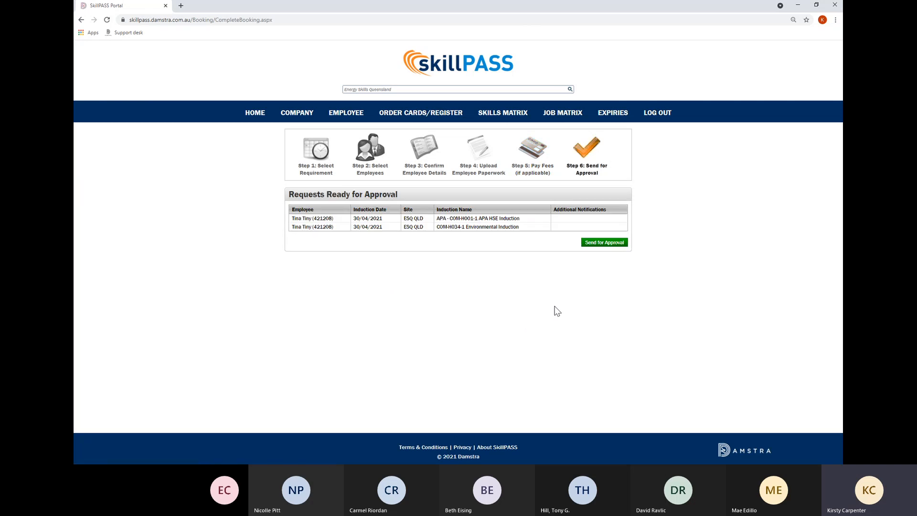
left_click(591, 245)
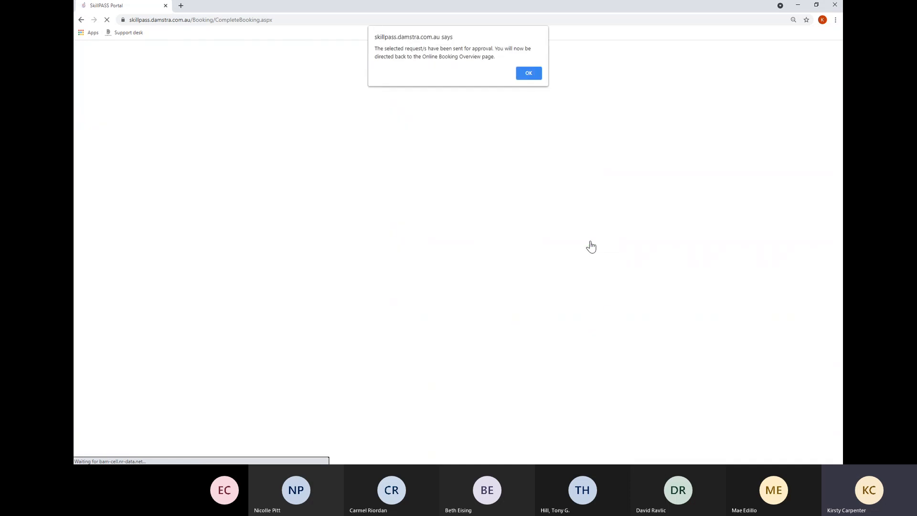
left_click(528, 75)
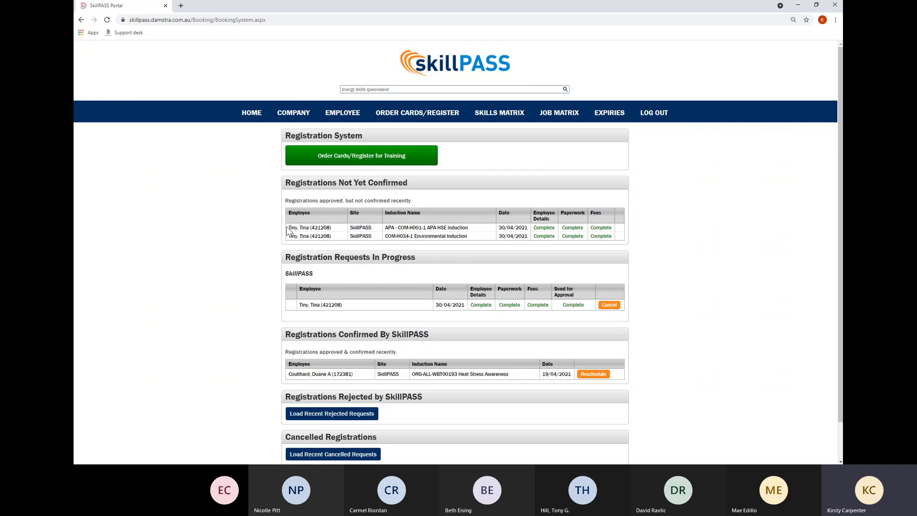
scroll(469, 369, "down", 2)
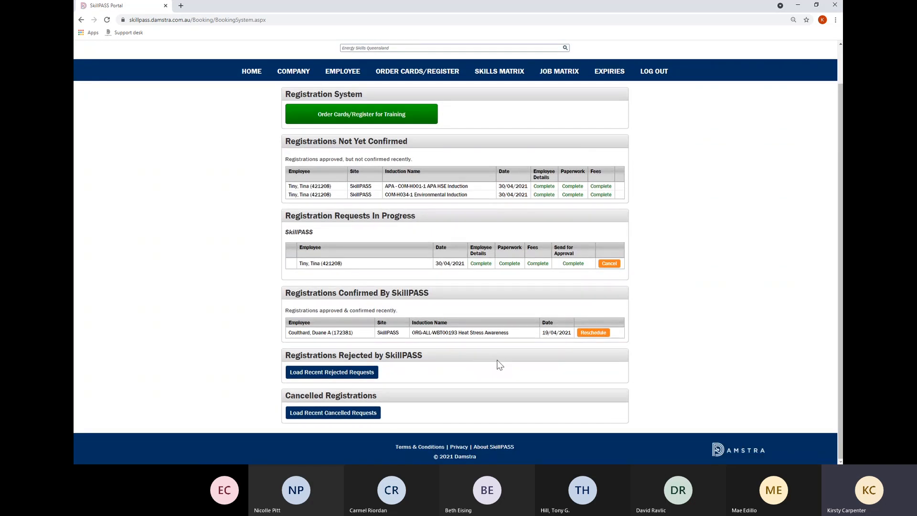
Load the recent rejected and recent cancelled registration requests, then return to the top of the page.
left_click(355, 372)
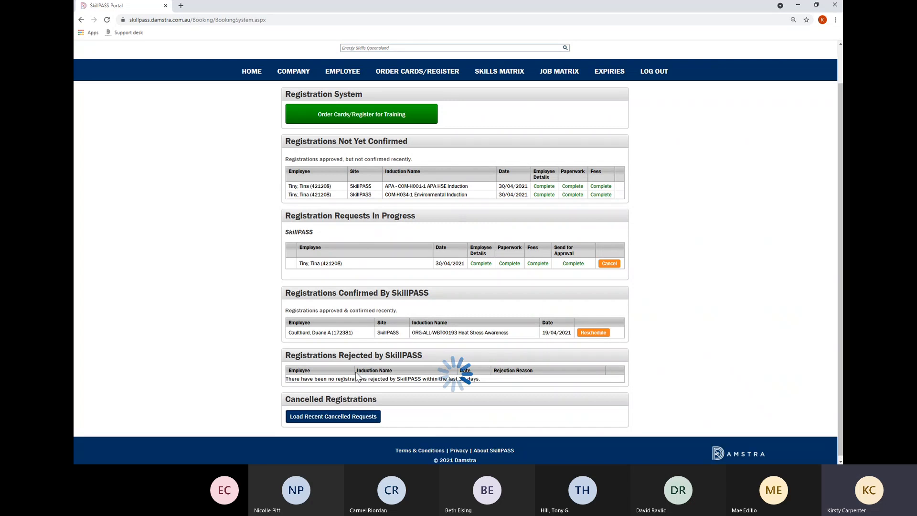
scroll(369, 364, "down", 1)
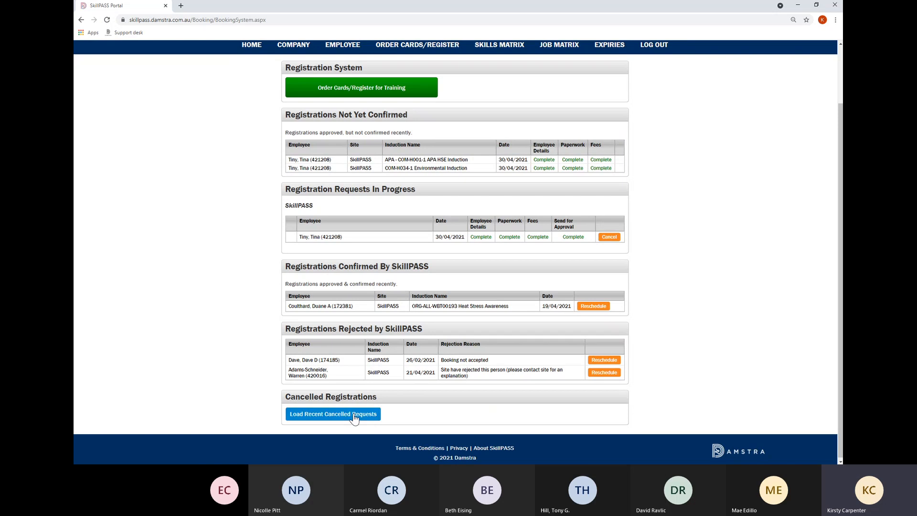
scroll(244, 371, "down", 1)
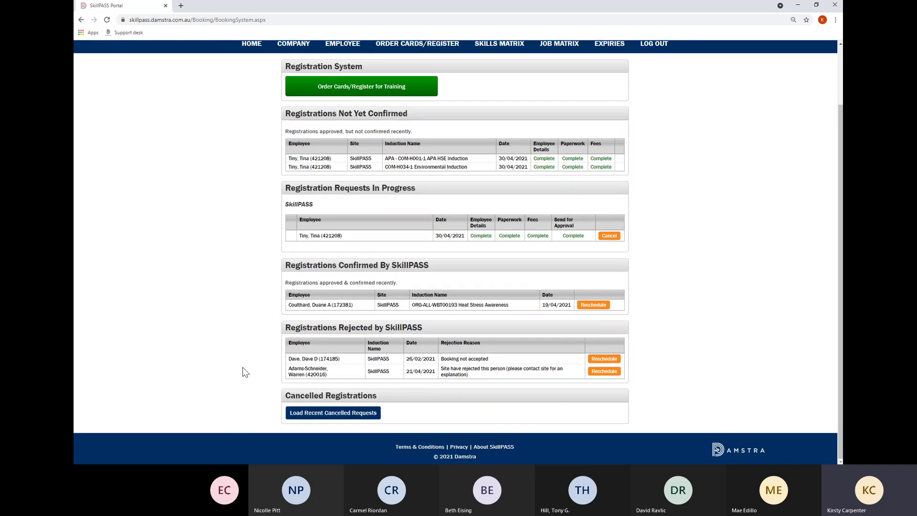
left_click(337, 419)
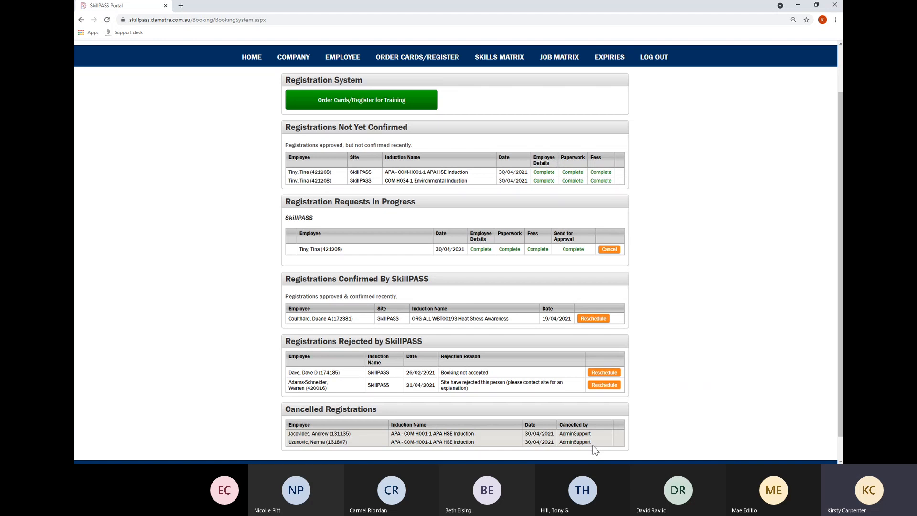
scroll(594, 449, "up", 1)
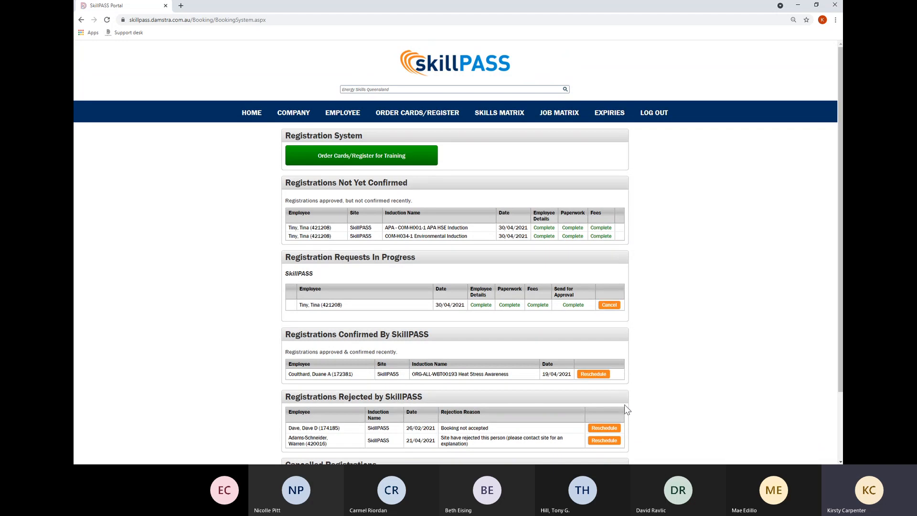
In the skills matrix, include the skills SkillPASS Initial Registration Fee and APA HSE Induction.
left_click(500, 117)
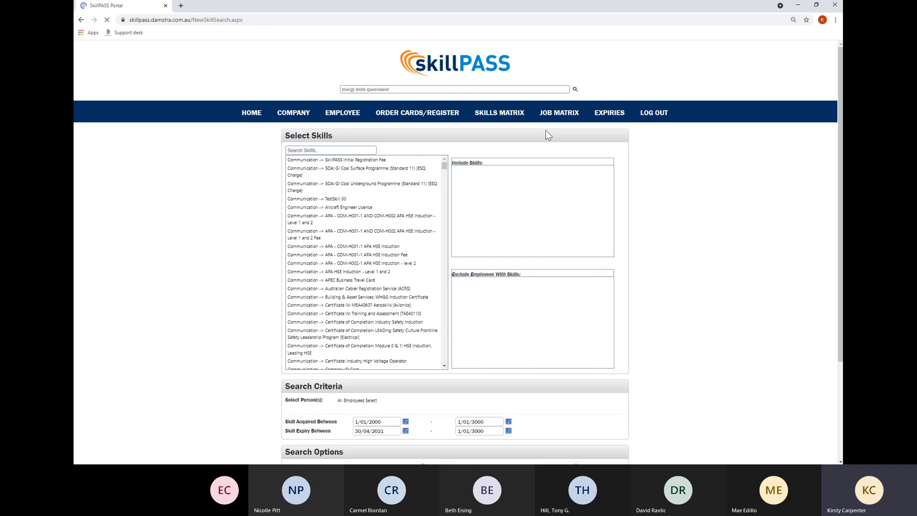
left_click(378, 162)
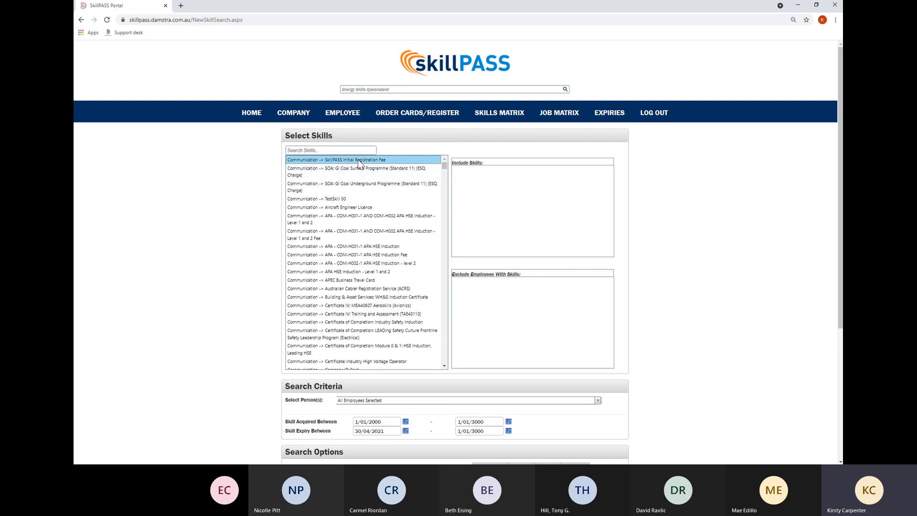
left_click_drag(357, 160, 490, 205)
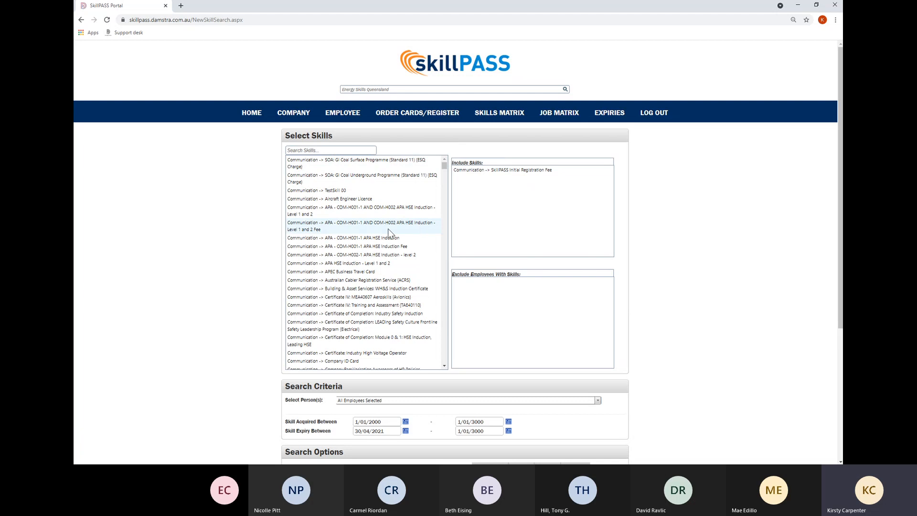
left_click_drag(379, 239, 517, 195)
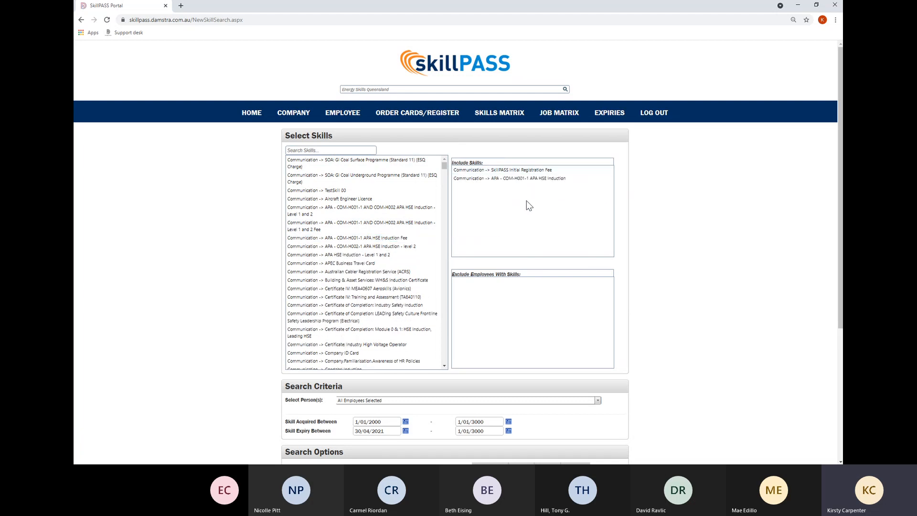
scroll(490, 262, "down", 3)
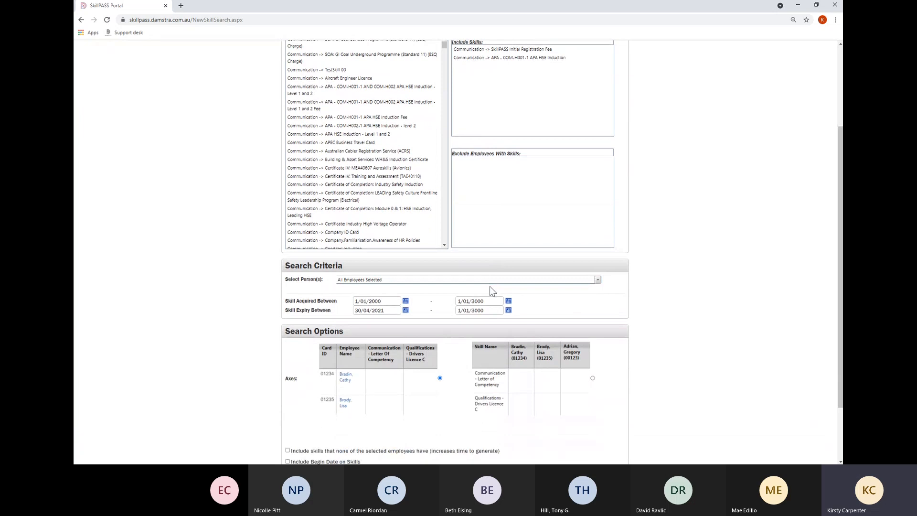
scroll(351, 191, "down", 10)
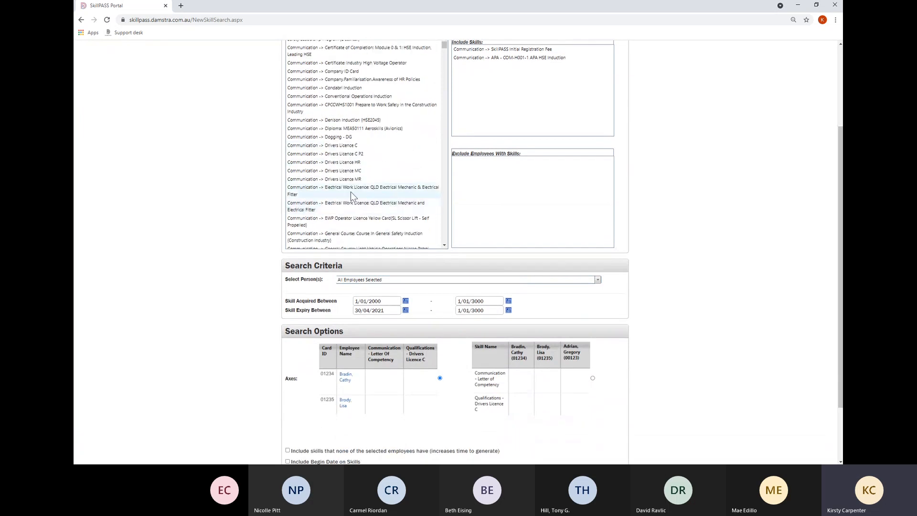
scroll(351, 191, "down", 10)
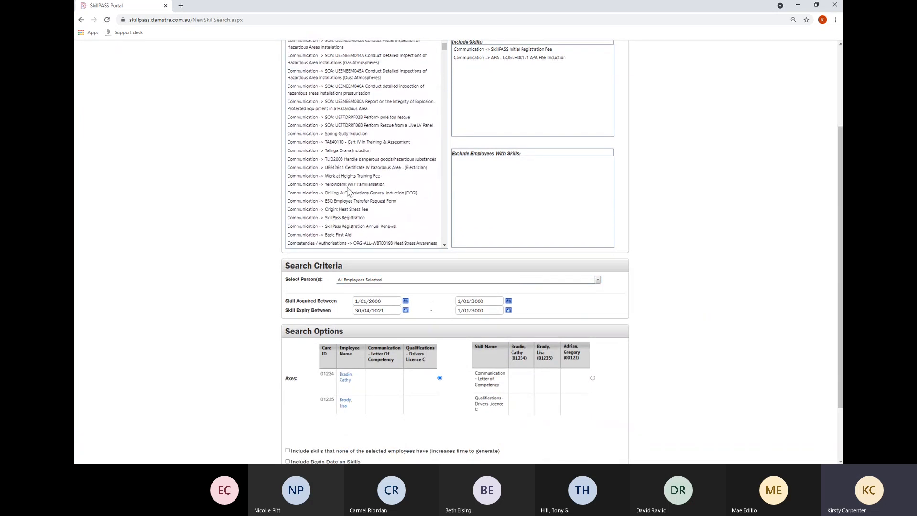
Keep the Select Person(s) list on All Employees Selected.
left_click(597, 280)
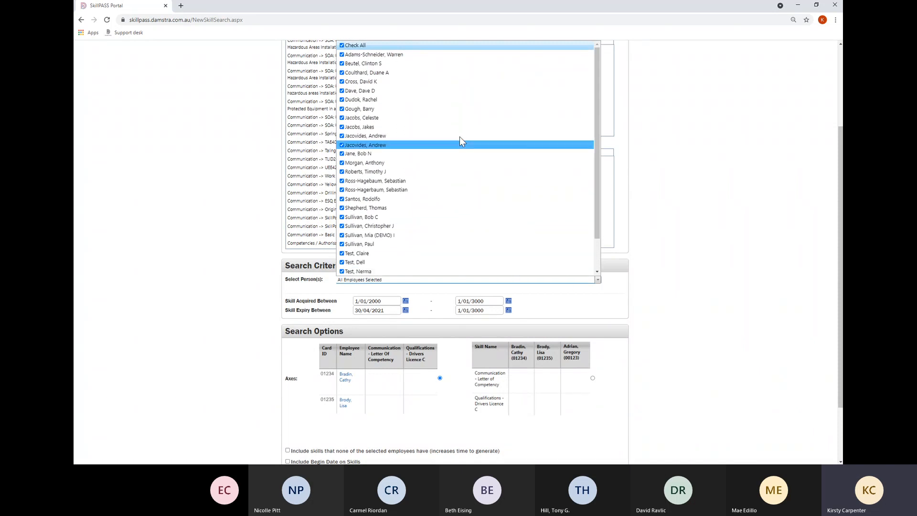
scroll(427, 158, "down", 1)
scroll(421, 174, "down", 2)
scroll(420, 177, "up", 6)
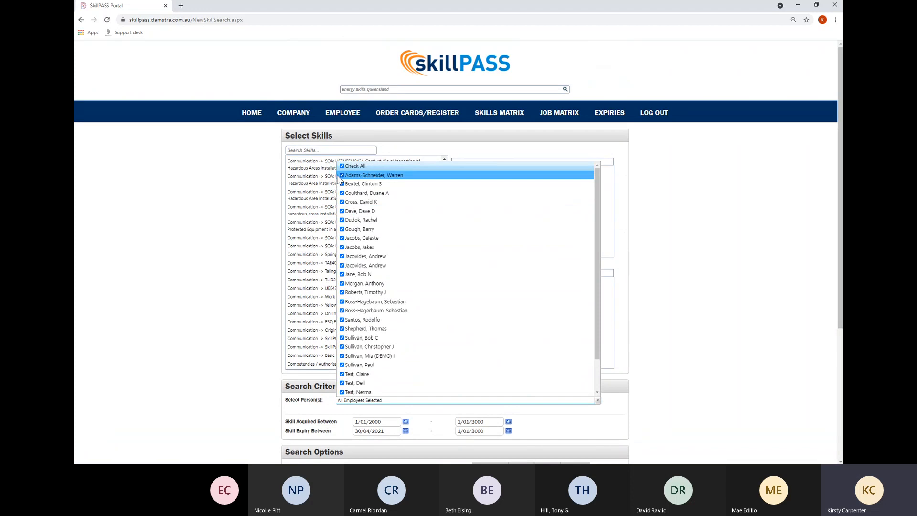
left_click(342, 185)
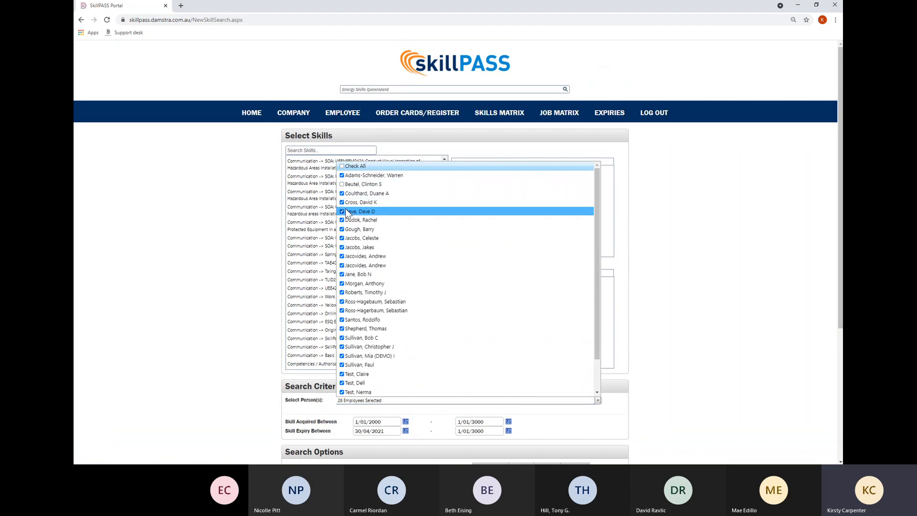
left_click(342, 212)
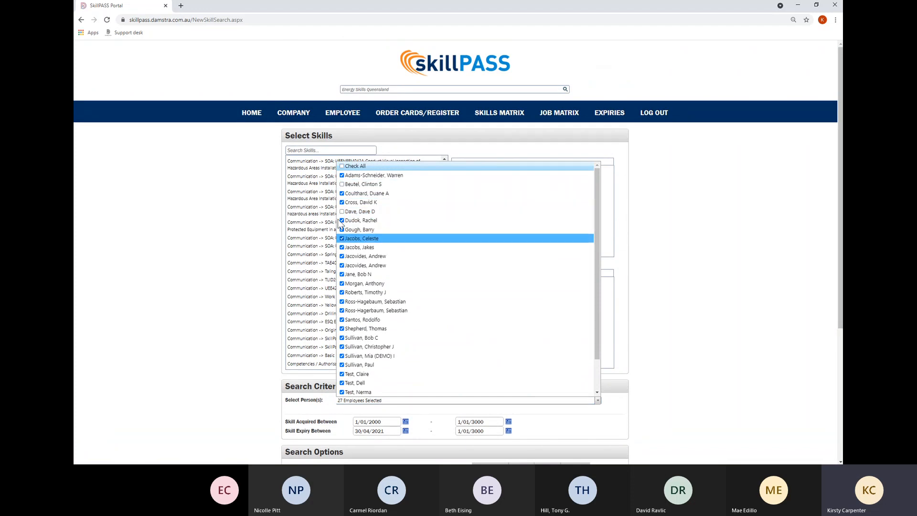
left_click(342, 166)
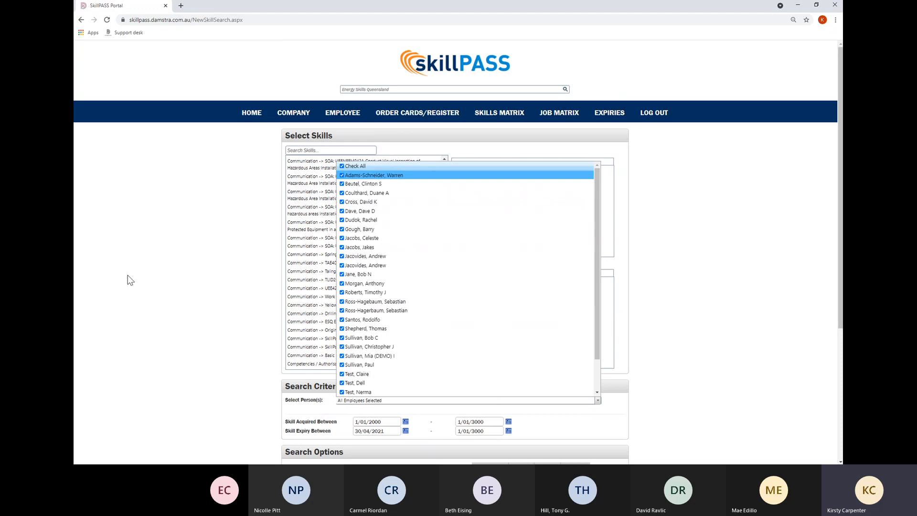
left_click(205, 315)
scroll(268, 367, "down", 3)
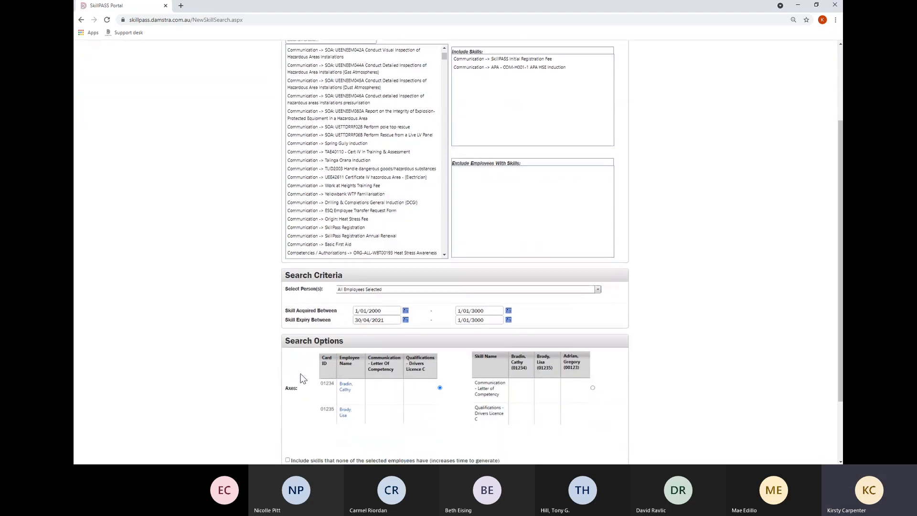
Set the skill expiry start date to 01/01/2000.
triple_click(390, 311)
type("01/01/2")
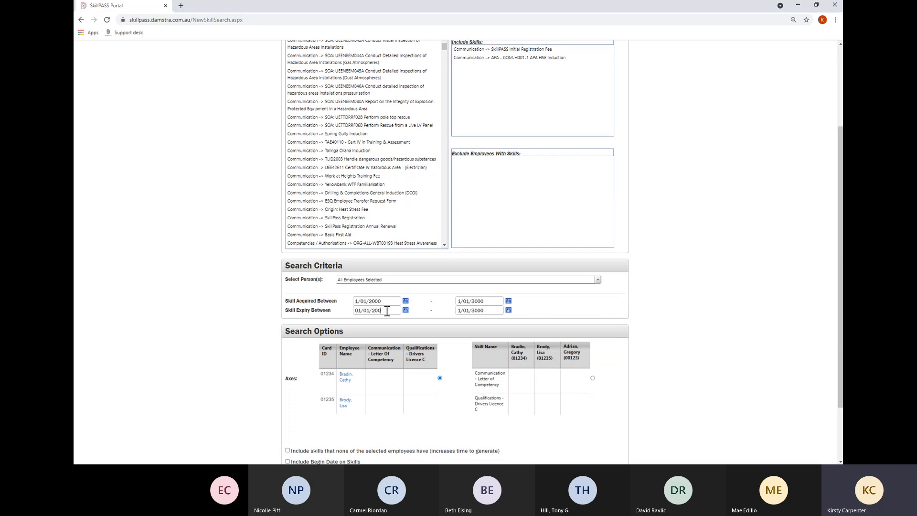
triple_click(386, 311)
type("01/01/2000")
left_click(416, 318)
Lay out the report with skills as rows and display the employees on screen.
scroll(452, 382, "down", 3)
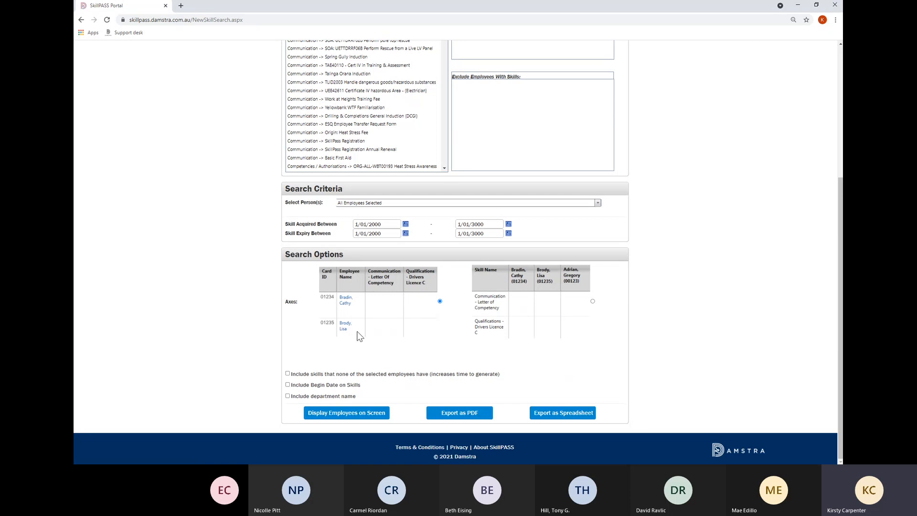
left_click(593, 302)
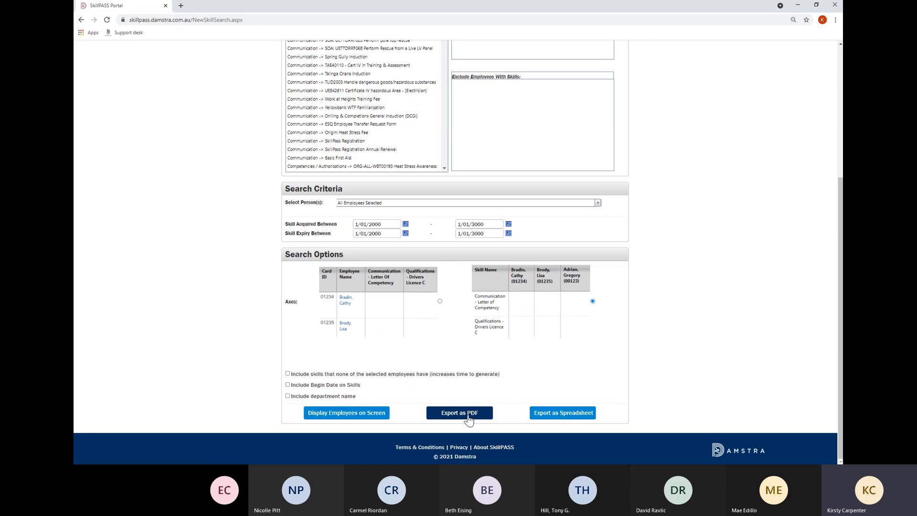
left_click(388, 419)
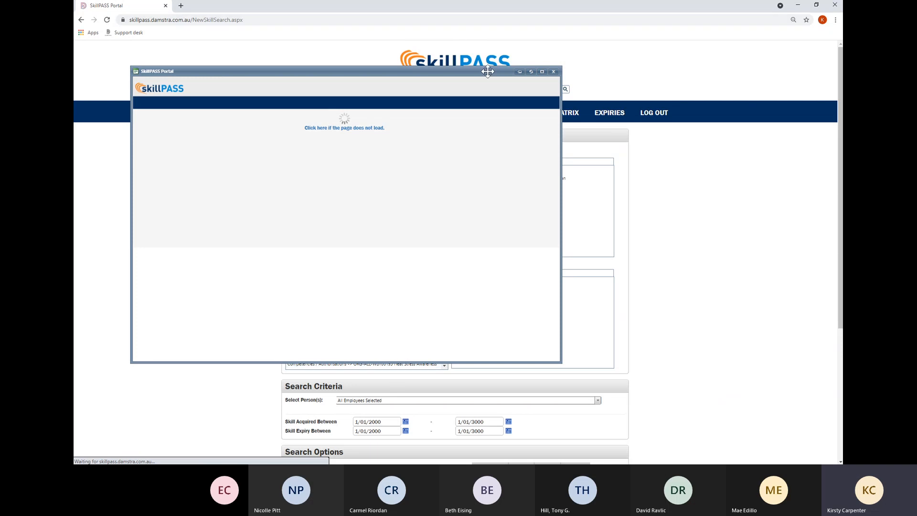
Force the skills matrix report to load, scroll across all employee columns, then close it.
left_click_drag(487, 72, 546, 70)
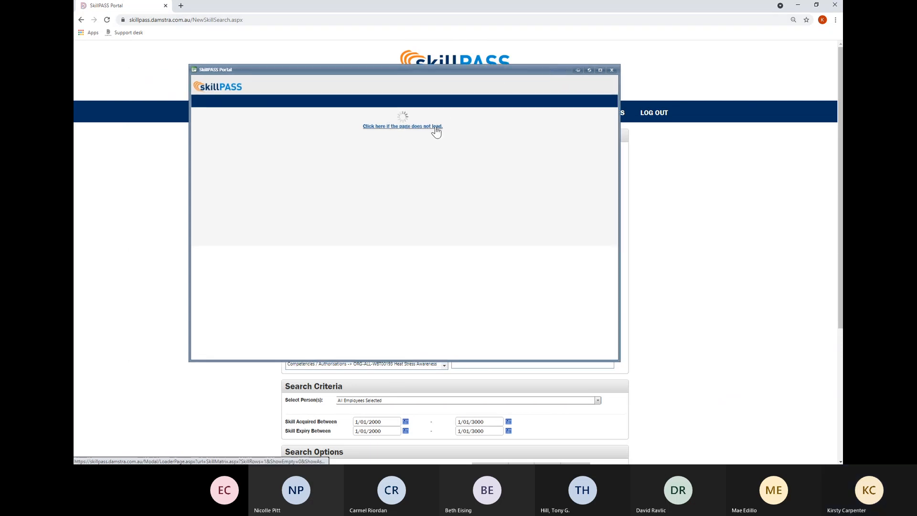
left_click(434, 127)
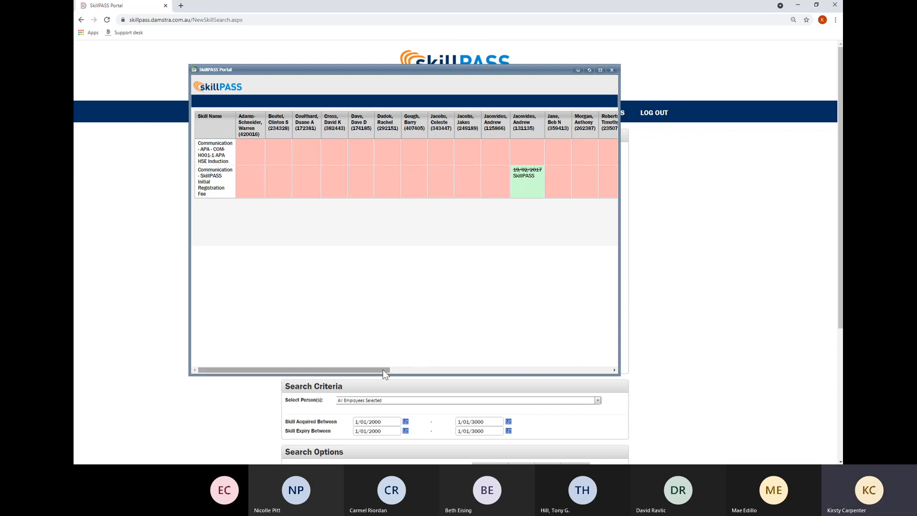
left_click_drag(375, 369, 564, 373)
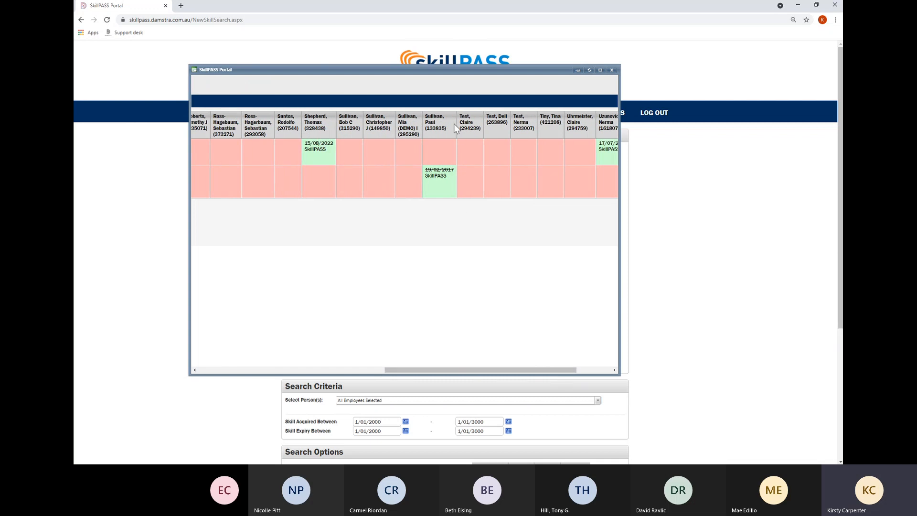
left_click_drag(490, 377, 291, 374)
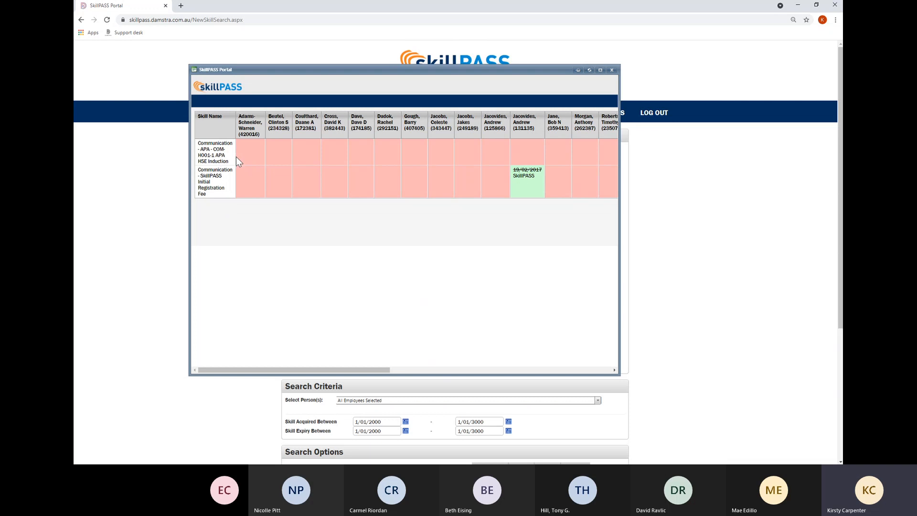
left_click(614, 369)
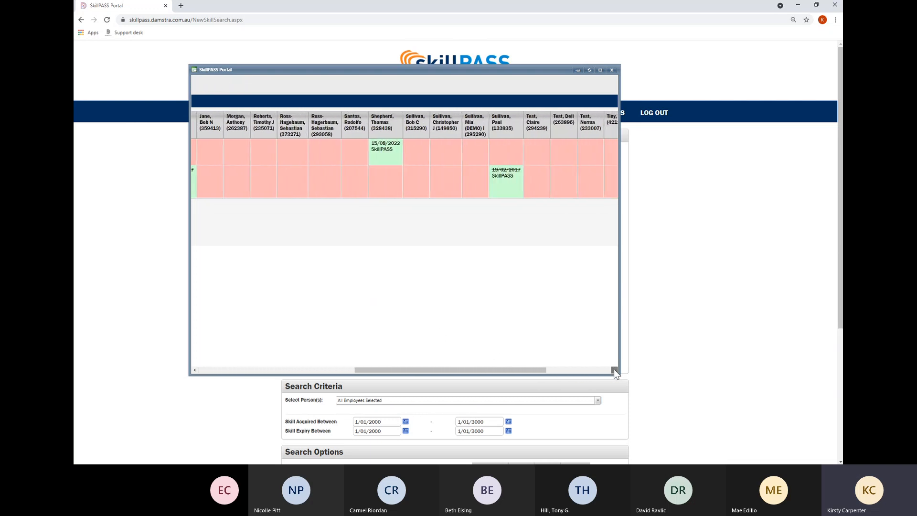
left_click(614, 371)
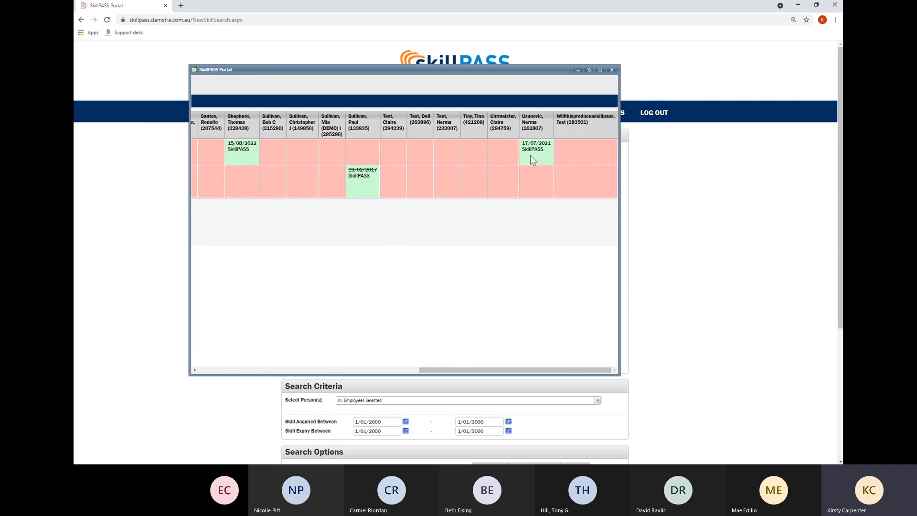
left_click(611, 70)
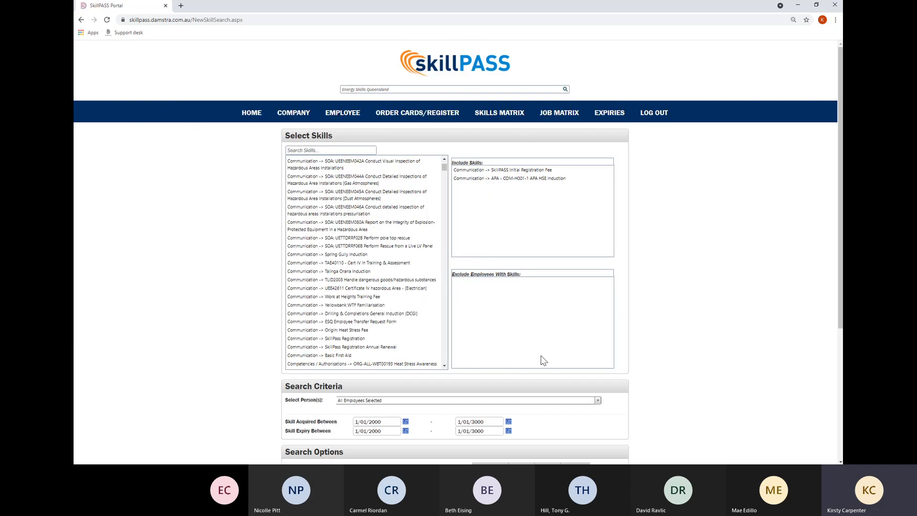
scroll(193, 299, "down", 4)
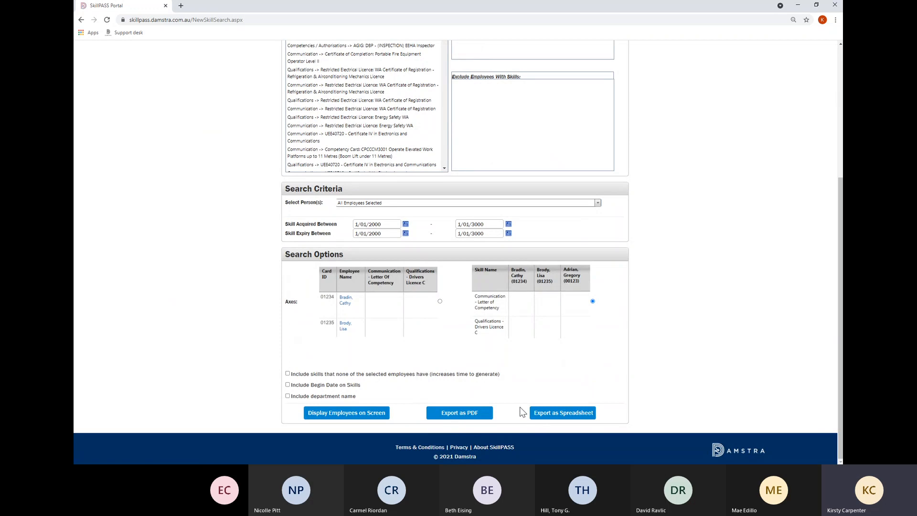
scroll(626, 409, "up", 4)
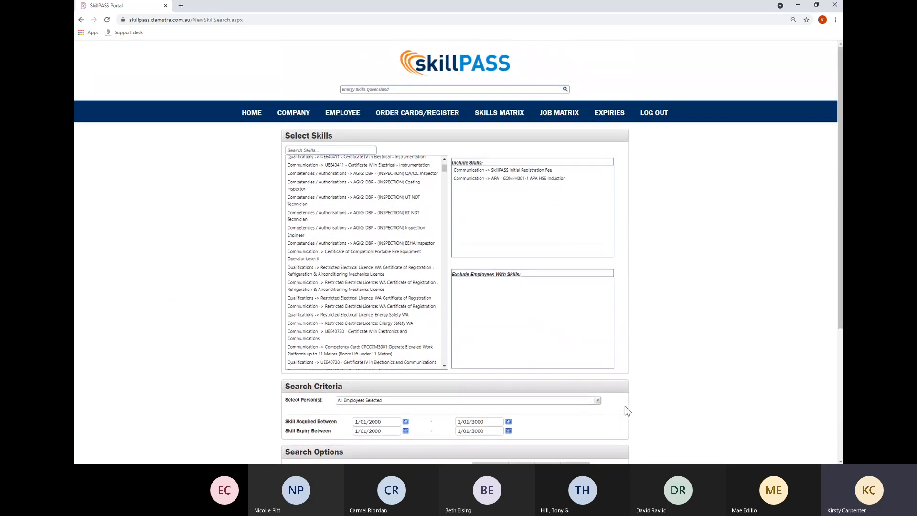
In the job matrix, add the APA: Labourer job title to the included list.
left_click(561, 118)
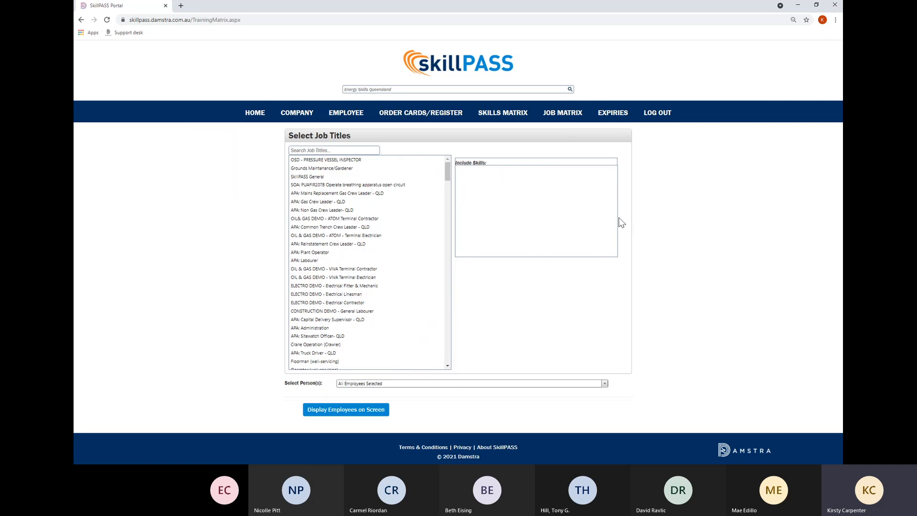
left_click(343, 328)
left_click(312, 150)
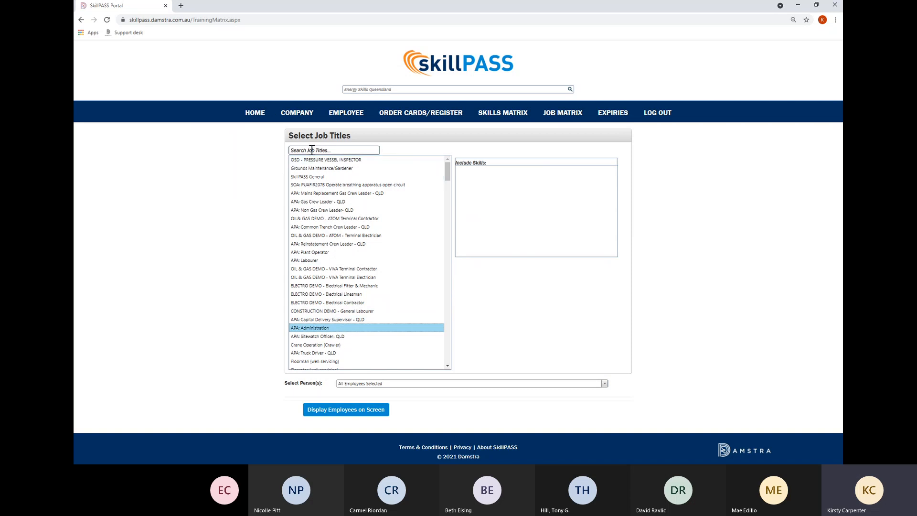
type("La")
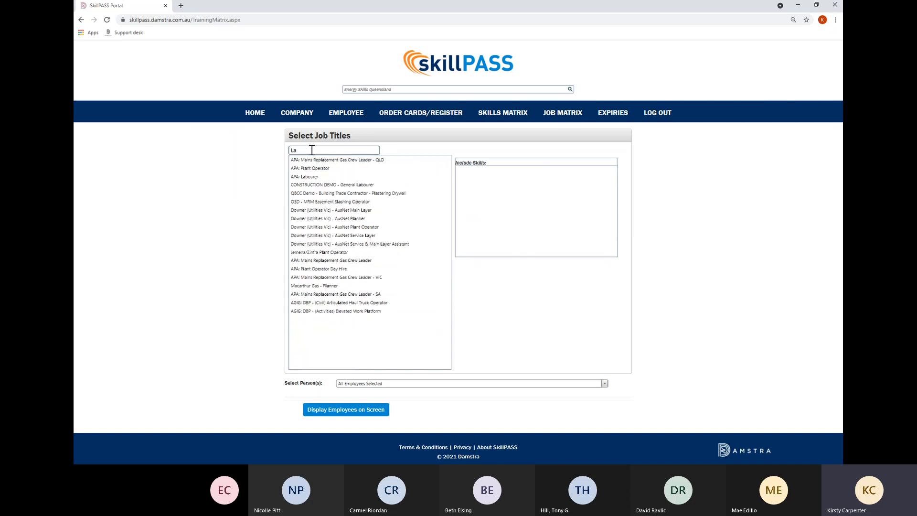
left_click(313, 178)
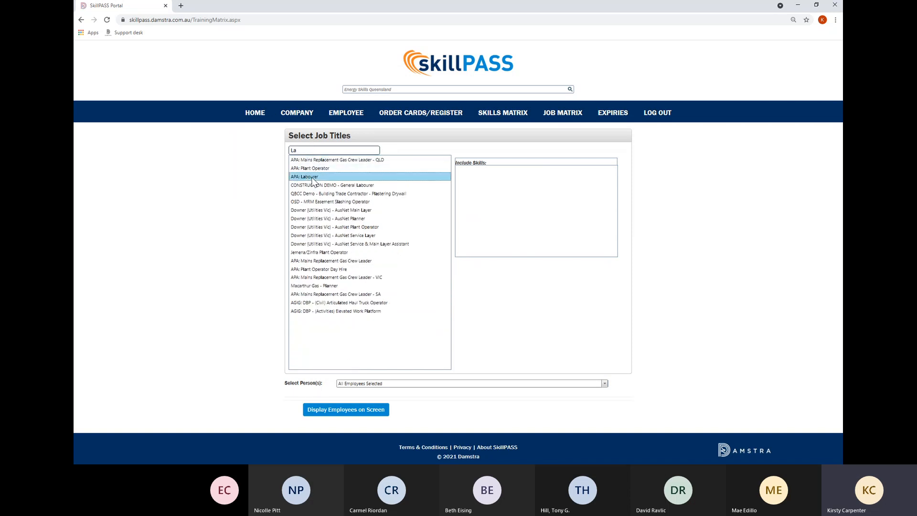
left_click_drag(313, 180, 574, 203)
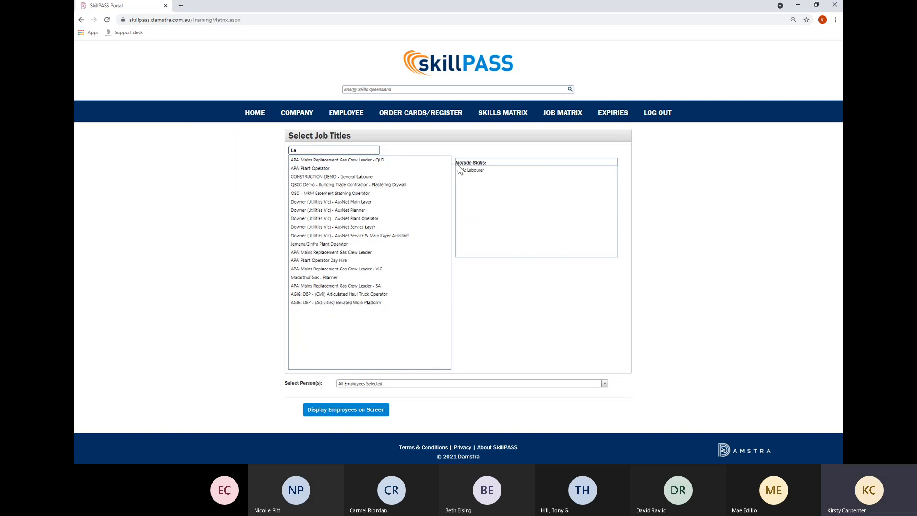
Add SkillPASS General, keep all employees, and display the job matrix on screen.
left_click(357, 150)
key("BackSpace")
key("BackSpace")
type("Skil")
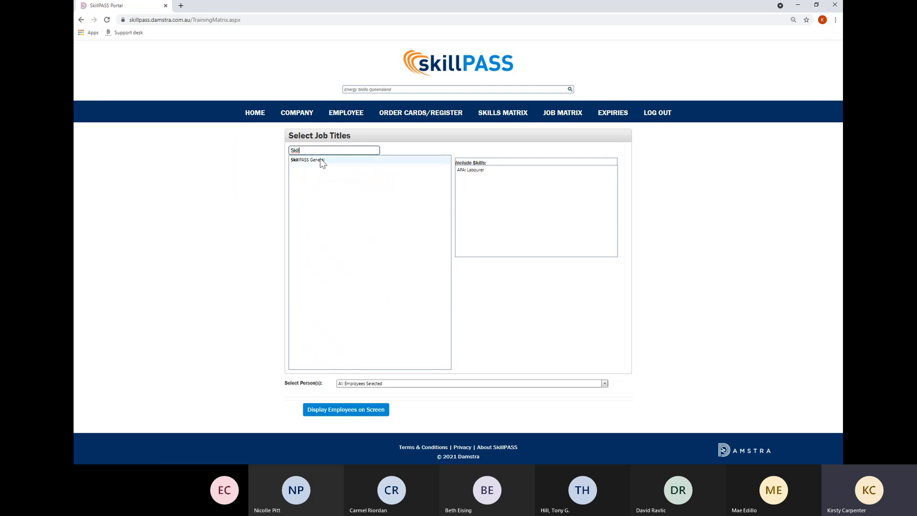
left_click(320, 159)
left_click_drag(328, 163, 551, 206)
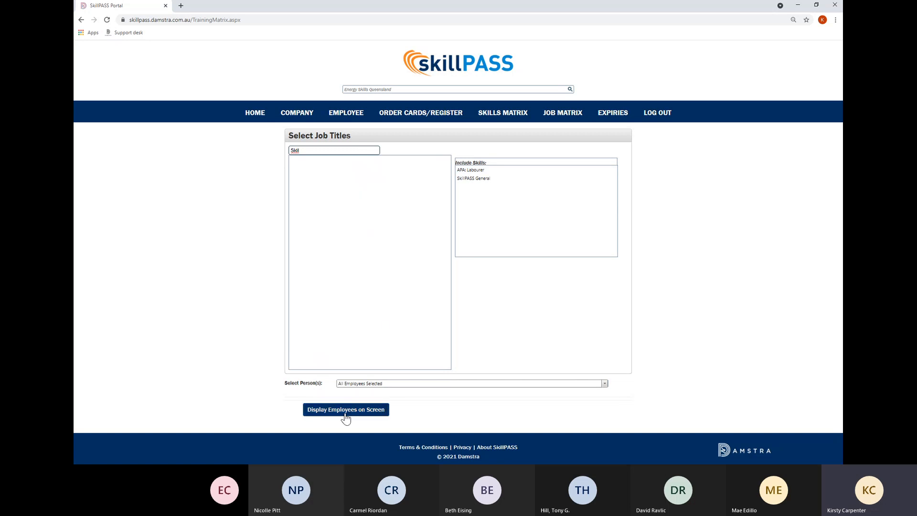
left_click(365, 385)
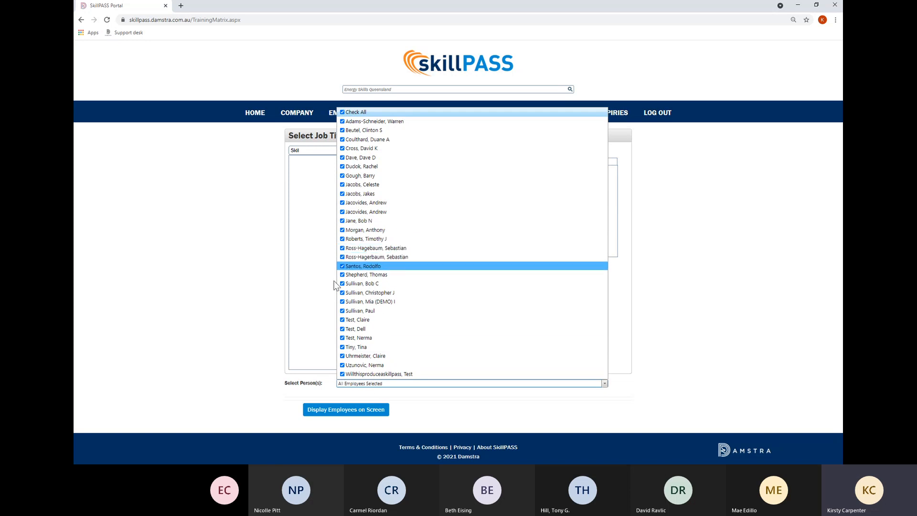
left_click(312, 391)
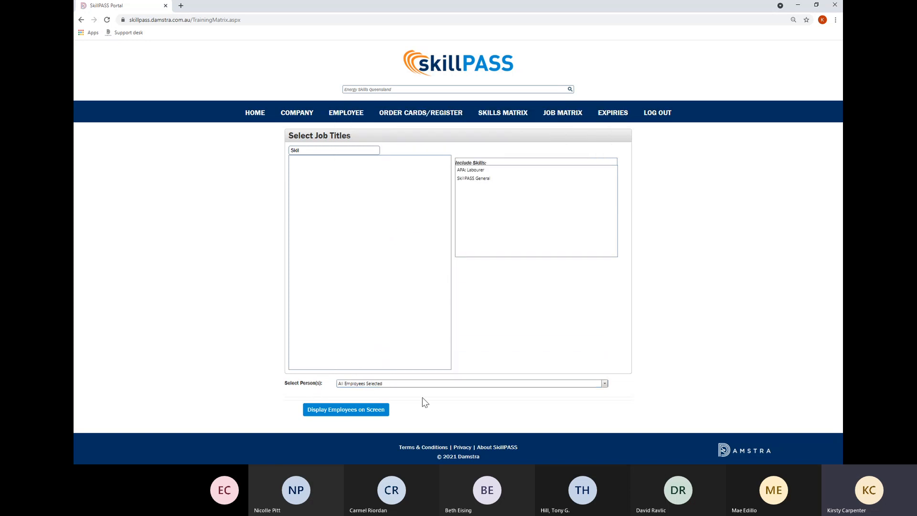
left_click(367, 413)
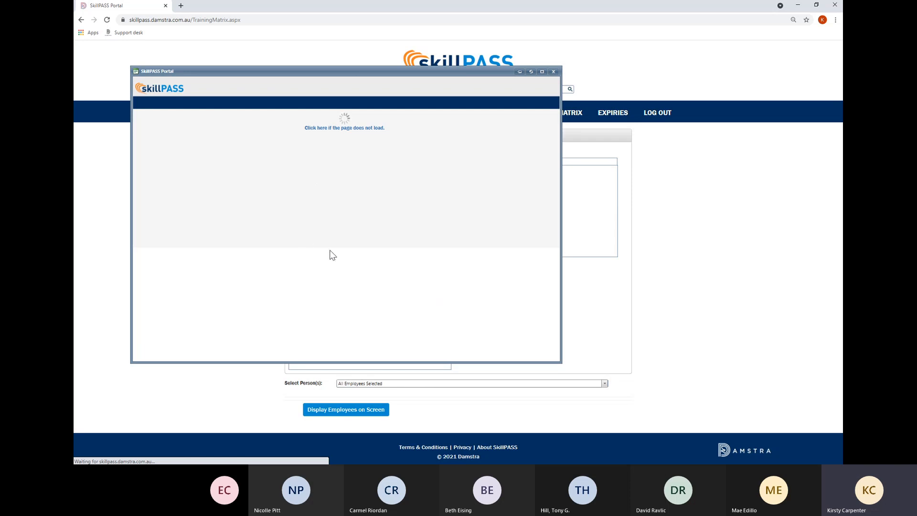
Load the job matrix report for the 29 employees, scroll through it maximised, then close it.
left_click(353, 129)
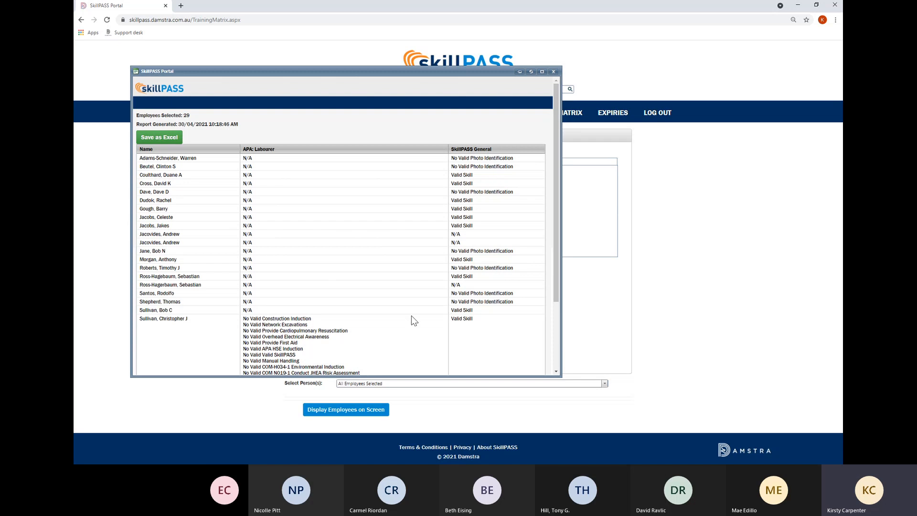
scroll(414, 320, "down", 1)
scroll(414, 321, "down", 1)
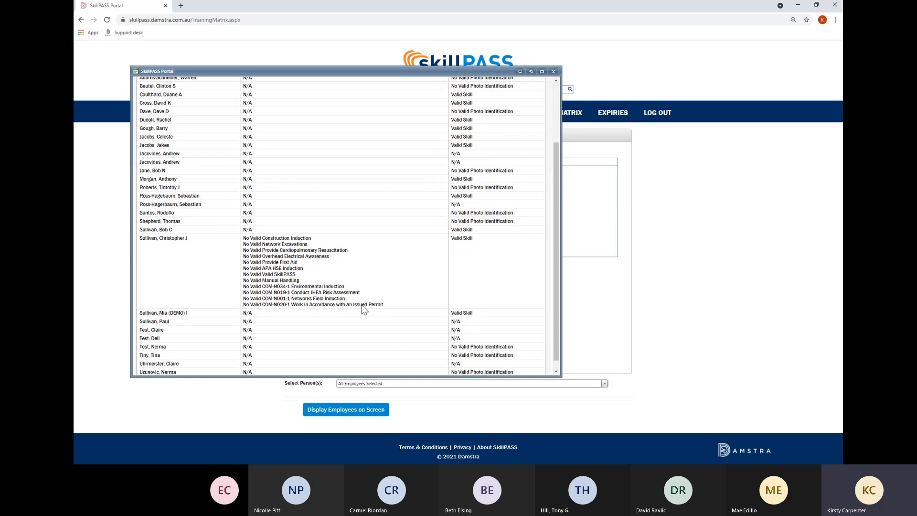
scroll(361, 306, "up", 2)
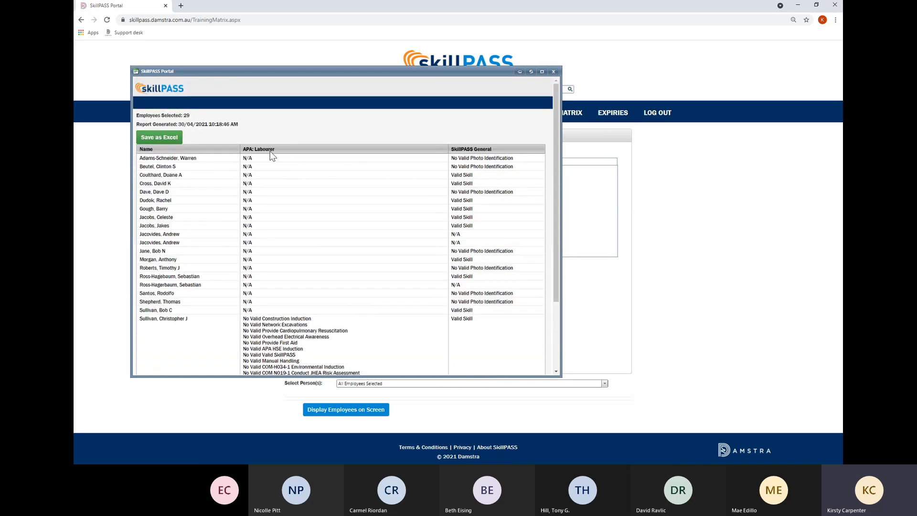
scroll(301, 210, "down", 2)
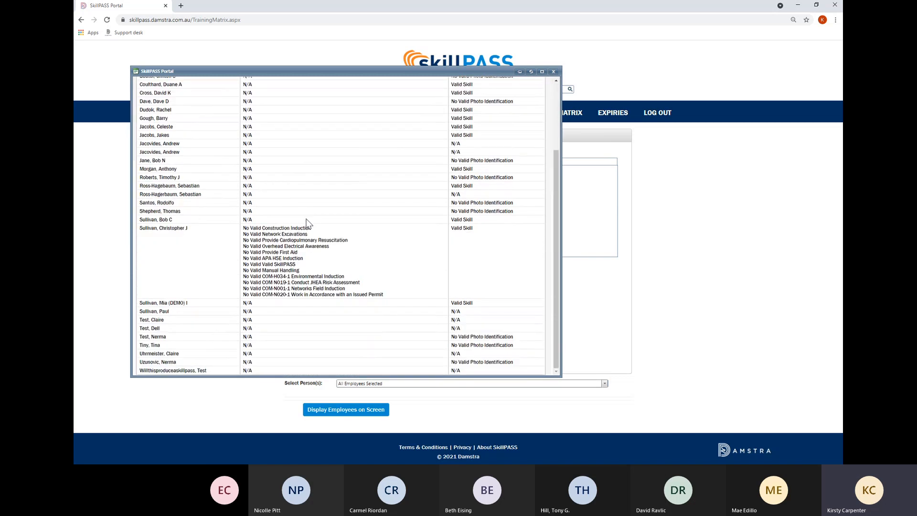
left_click(542, 72)
scroll(792, 267, "up", 3)
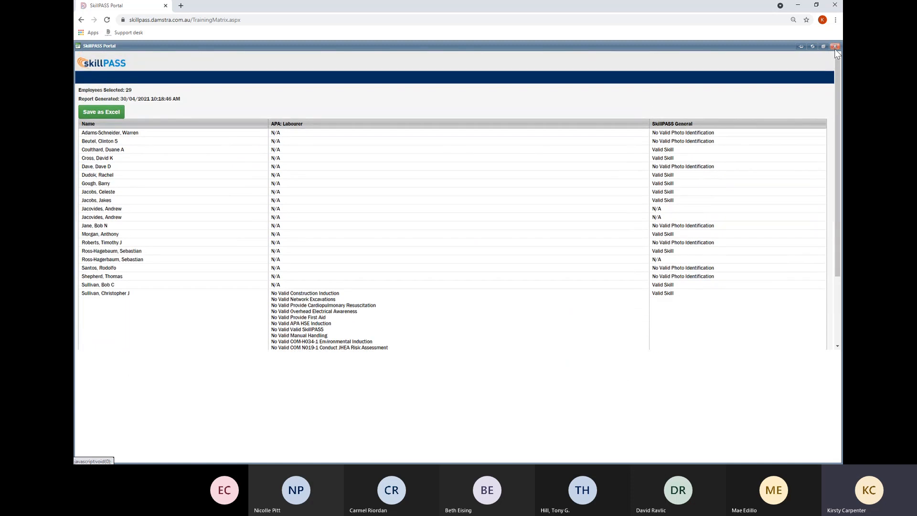
left_click(835, 47)
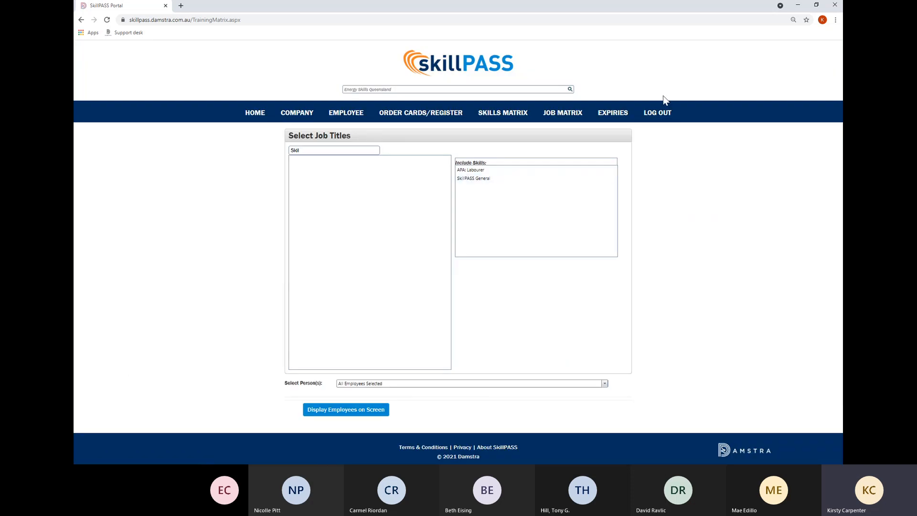
left_click(609, 117)
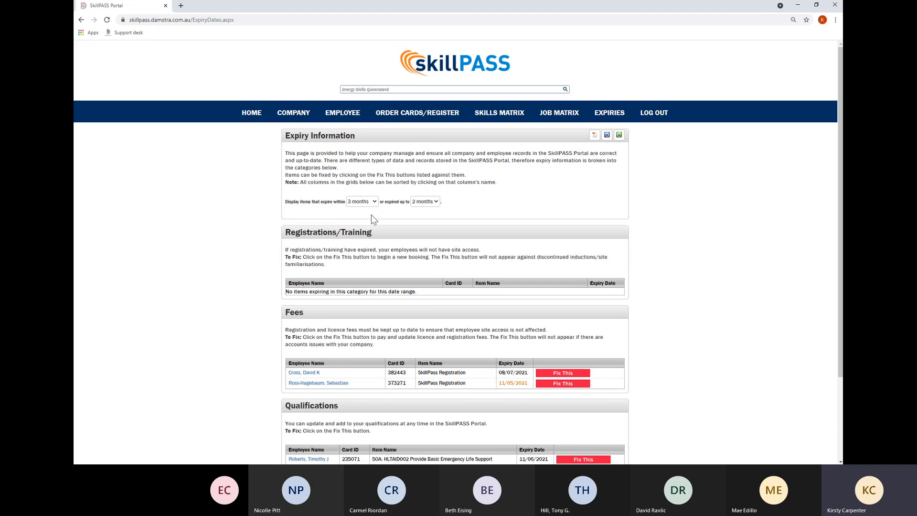
left_click(360, 296)
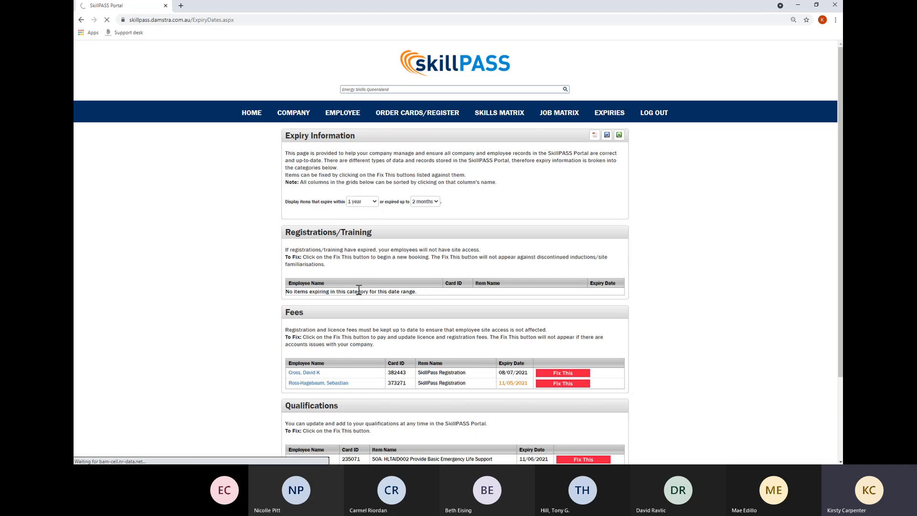
left_click(436, 202)
left_click(428, 281)
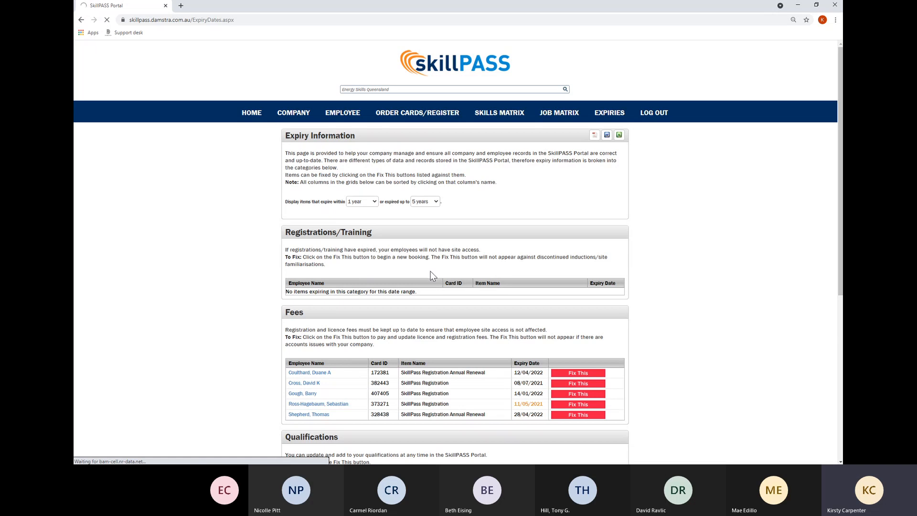
scroll(431, 271, "down", 4)
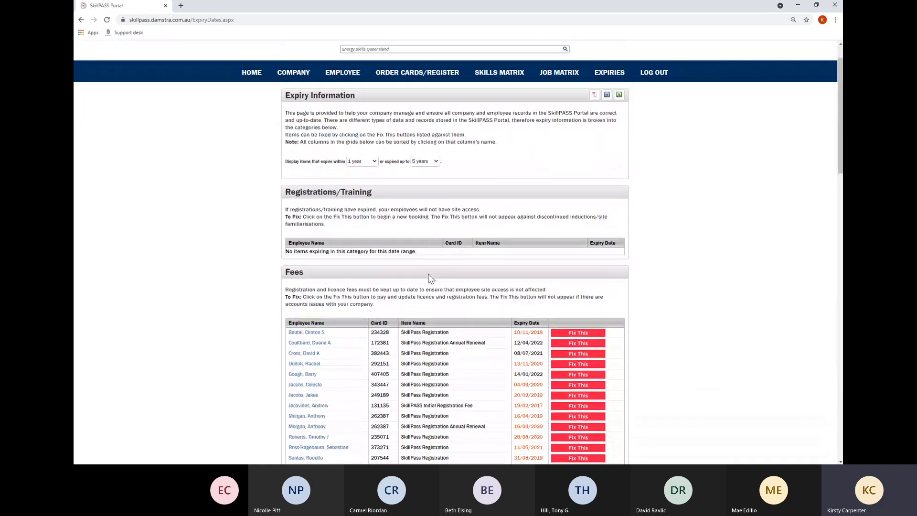
scroll(430, 278, "down", 6)
scroll(429, 280, "down", 8)
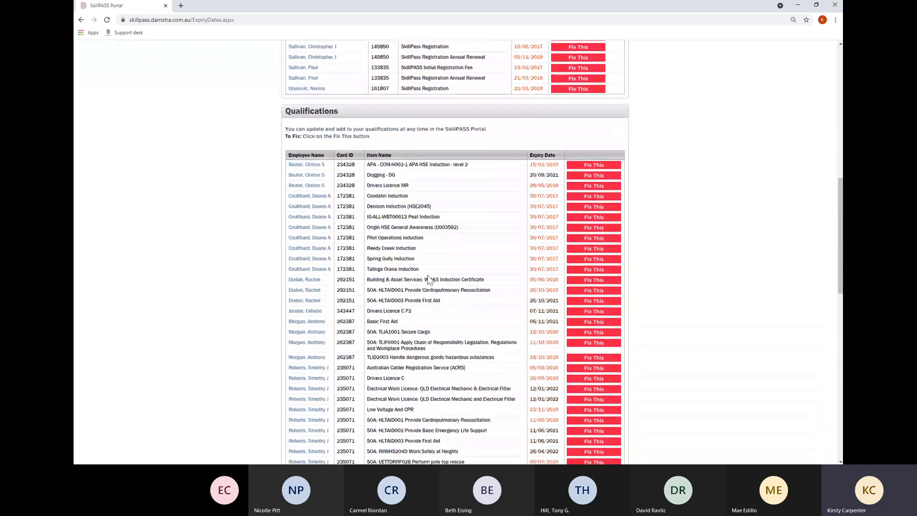
scroll(292, 263, "down", 9)
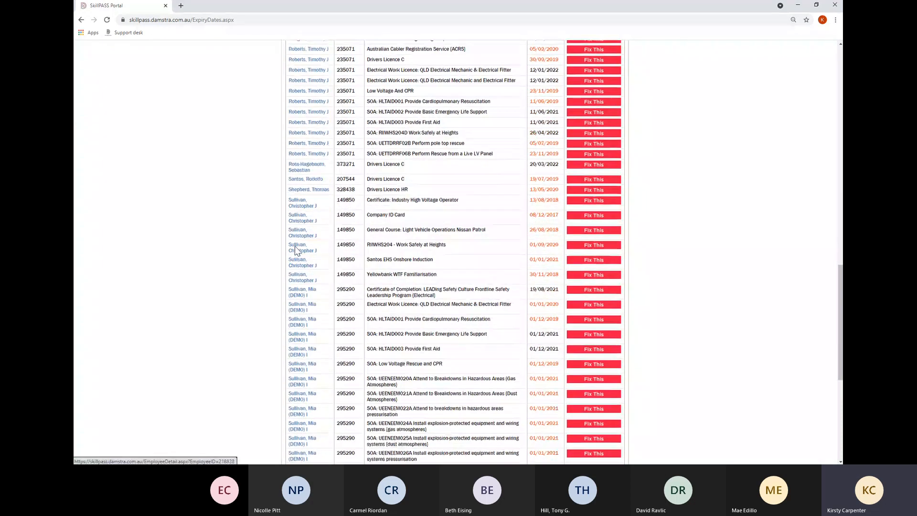
scroll(297, 249, "up", 17)
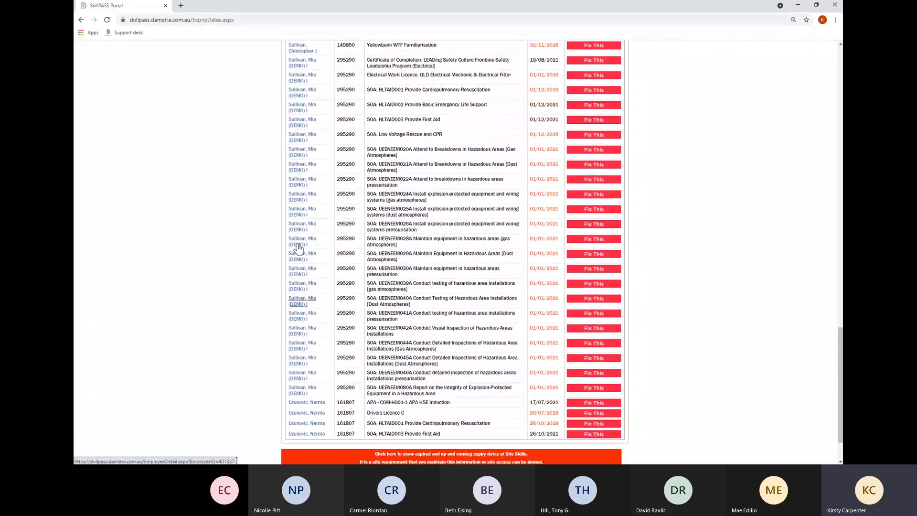
scroll(299, 246, "up", 4)
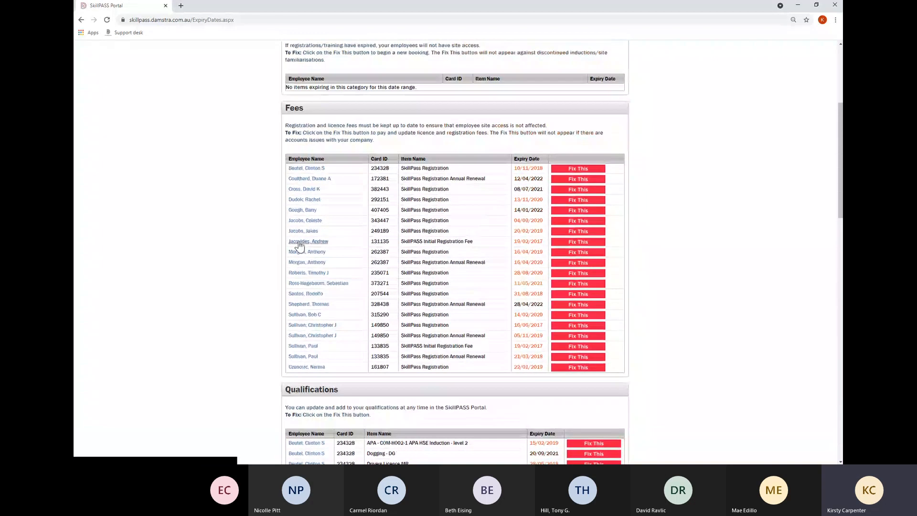
scroll(286, 229, "up", 1)
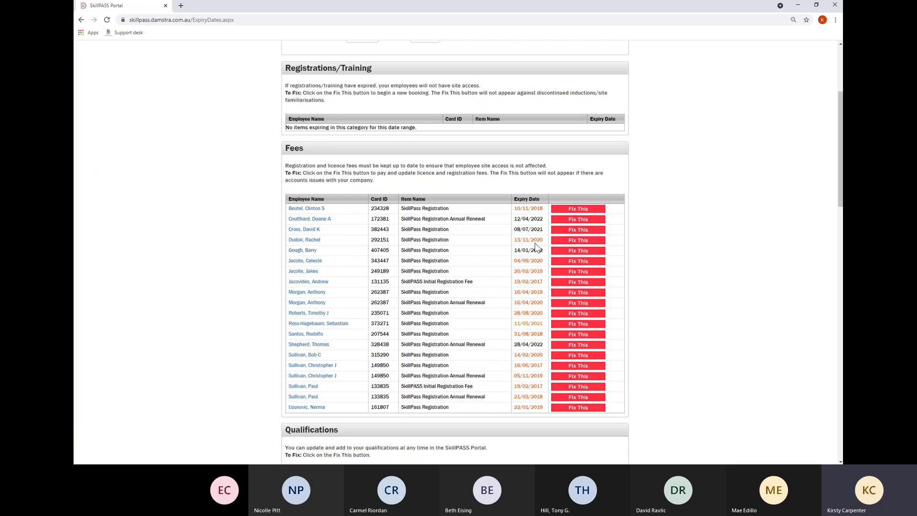
Pay the 13/11/2020 registration fee by purchase order with the suggested reference and Test PO attached.
left_click(569, 243)
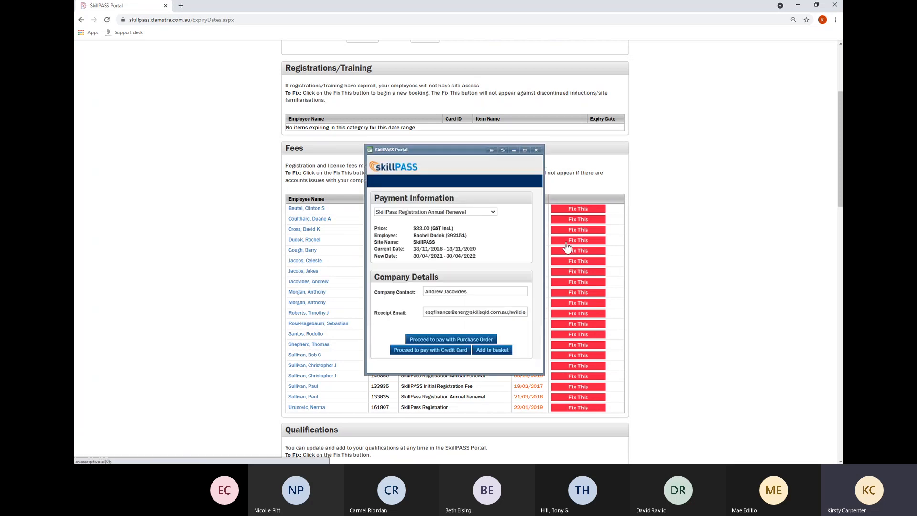
left_click(451, 340)
left_click(406, 219)
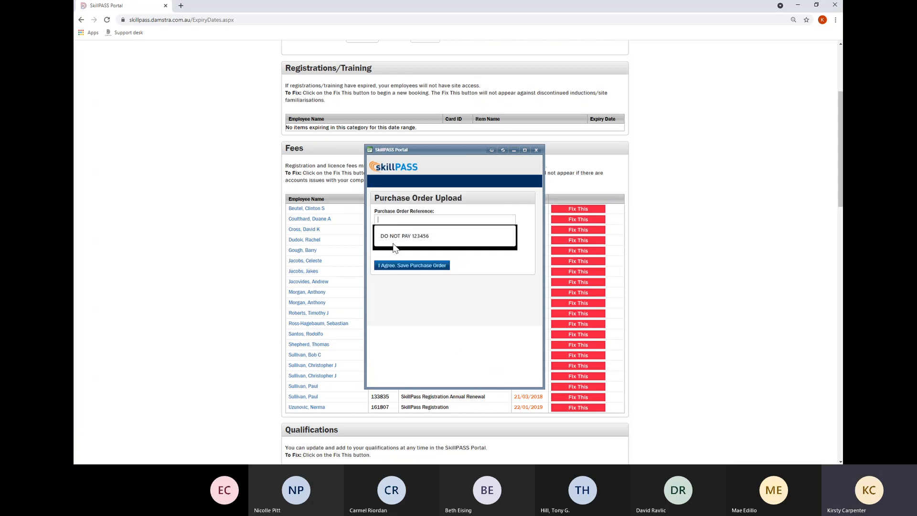
left_click(394, 237)
left_click(446, 241)
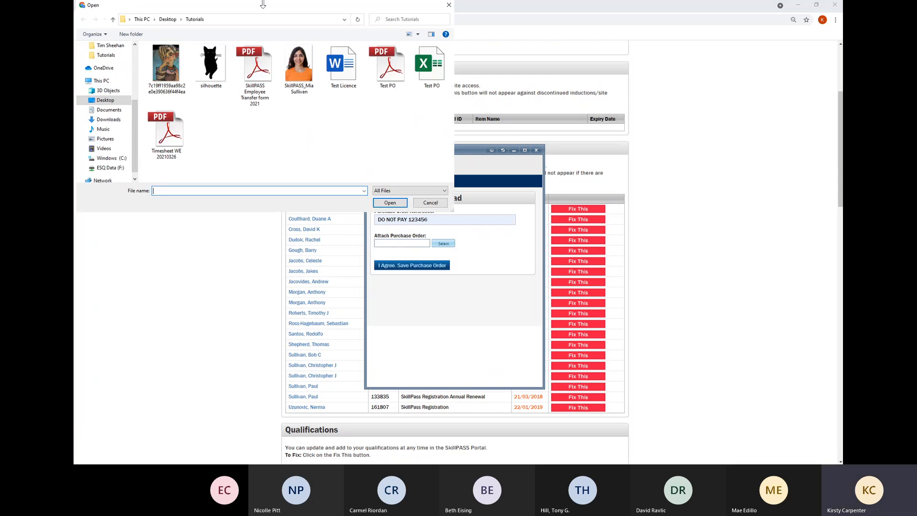
left_click(341, 71)
left_click(388, 69)
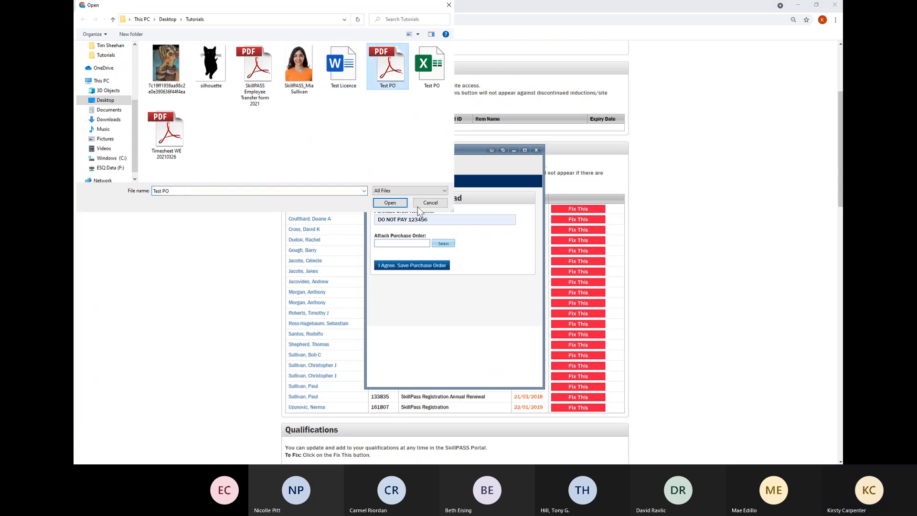
left_click(391, 204)
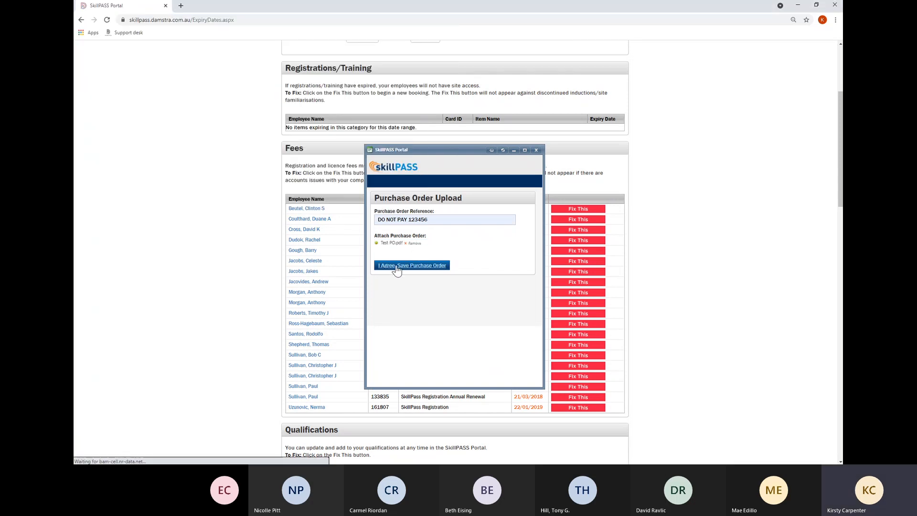
left_click(397, 267)
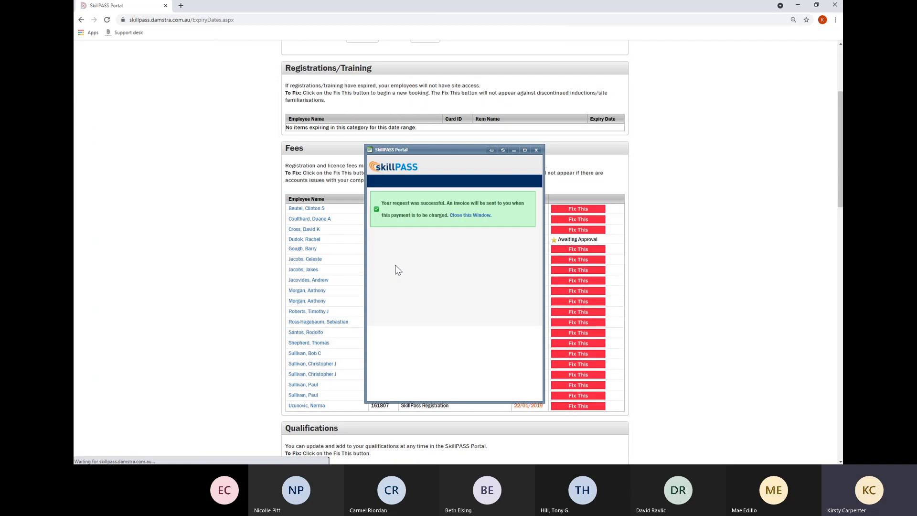
left_click(462, 218)
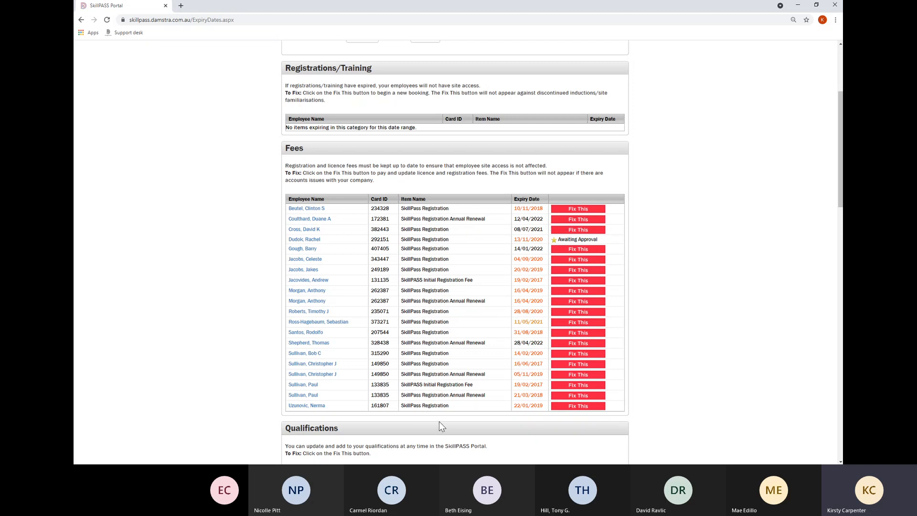
For HLTAID001 CPR, enter date acquired 30/04/2021 and expiry date 30/04/2022.
scroll(441, 417, "down", 1)
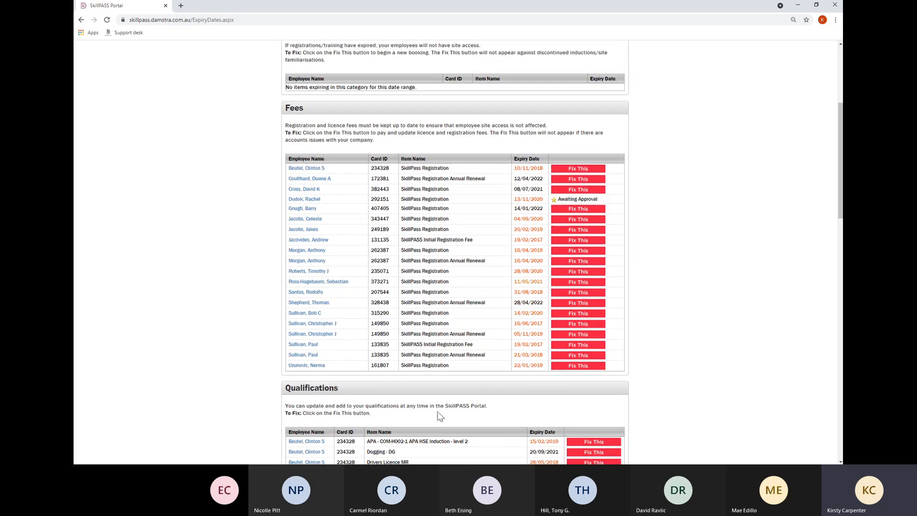
scroll(548, 387, "down", 5)
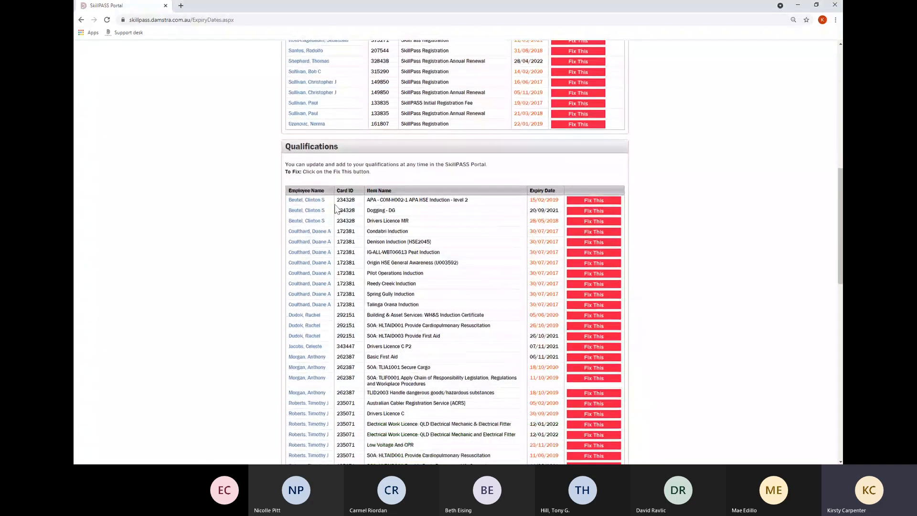
scroll(451, 347, "down", 1)
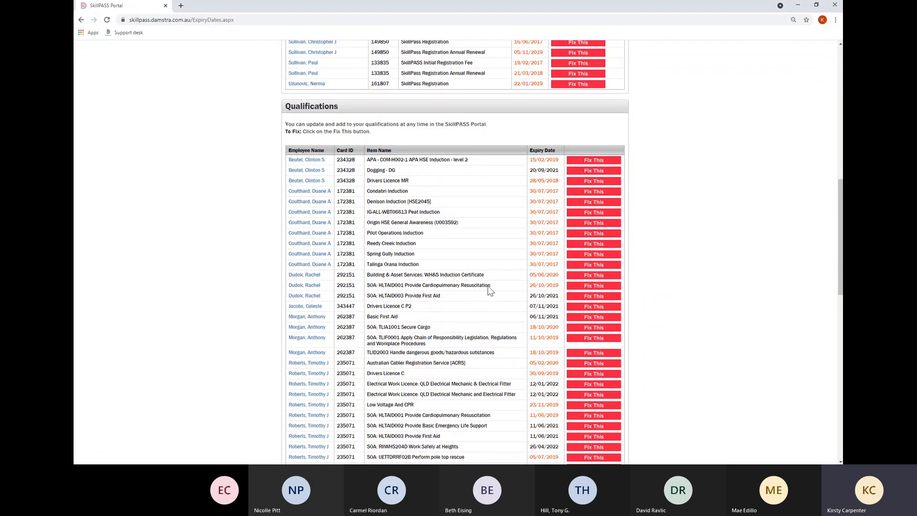
left_click(581, 285)
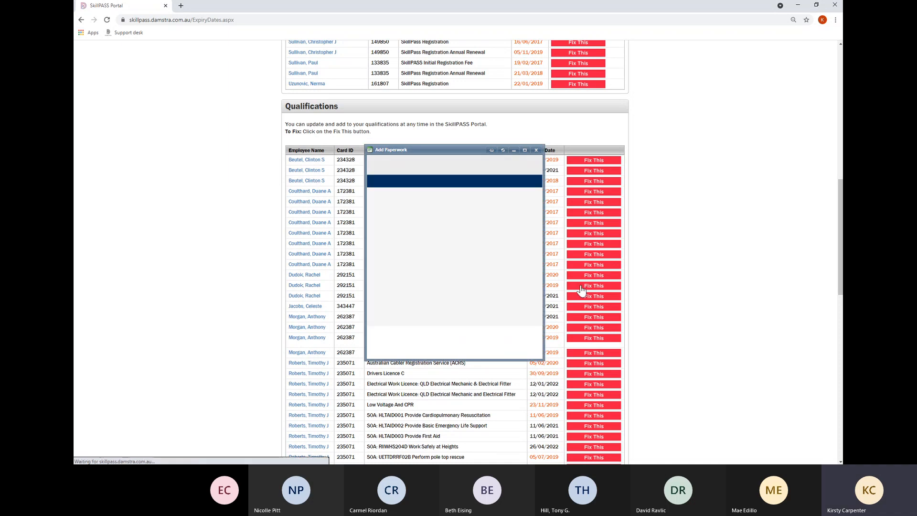
left_click(414, 251)
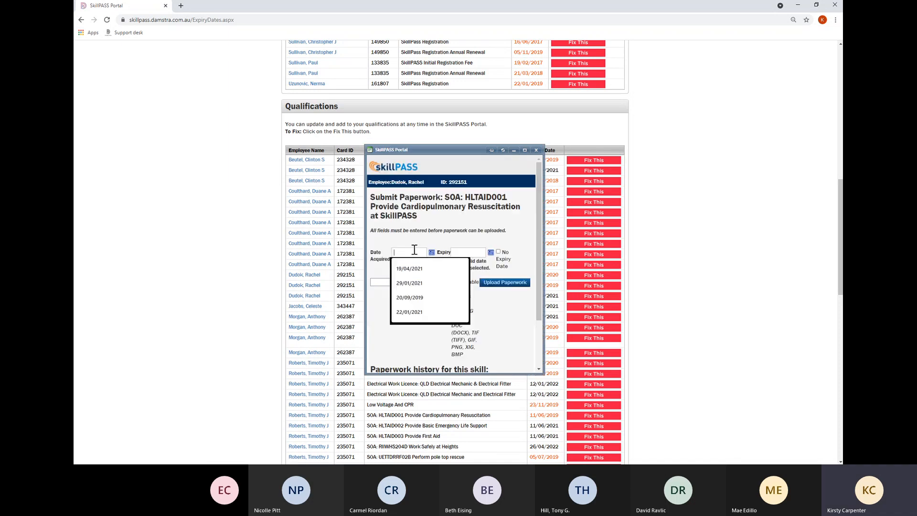
type("3")
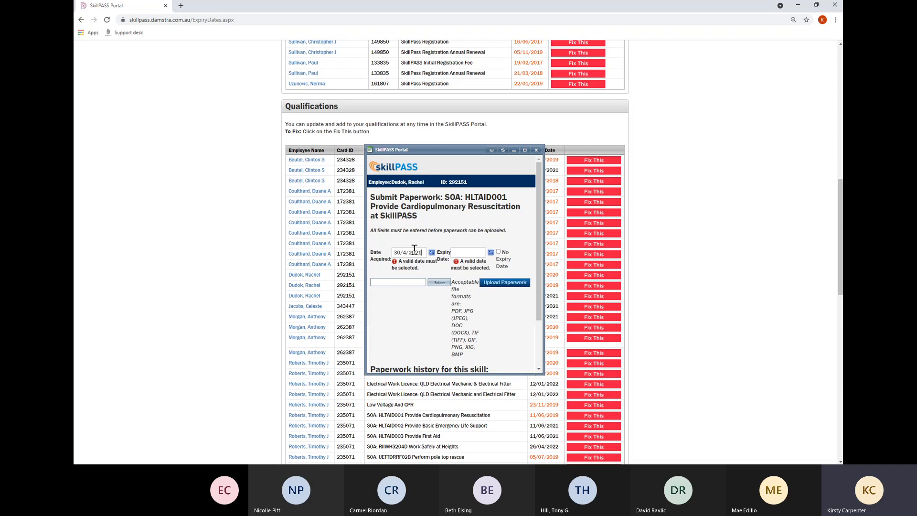
type("0/04/2021")
left_click(475, 250)
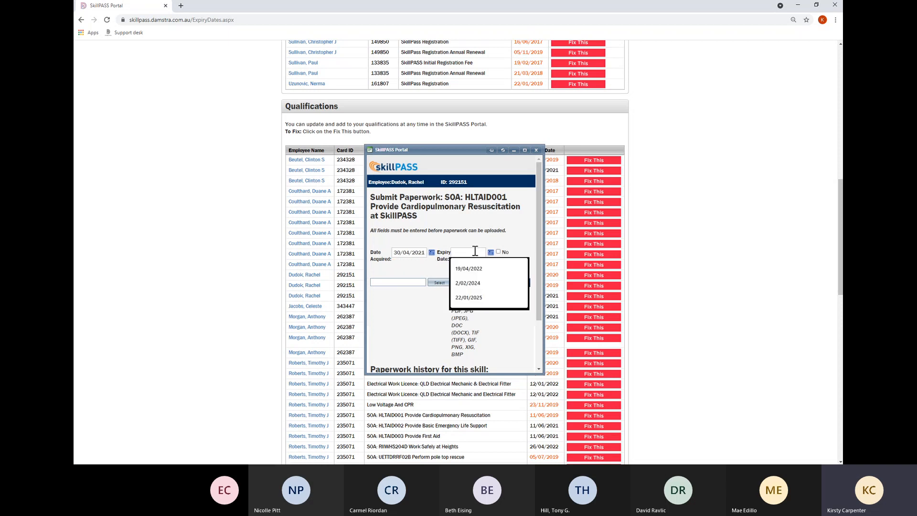
left_click(471, 255)
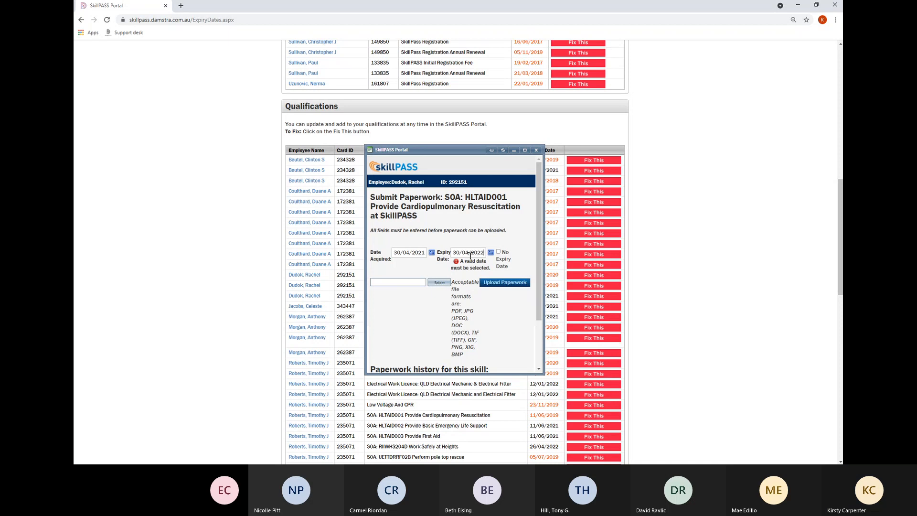
Upload Test PO as the qualification paperwork and close the popup.
left_click(445, 282)
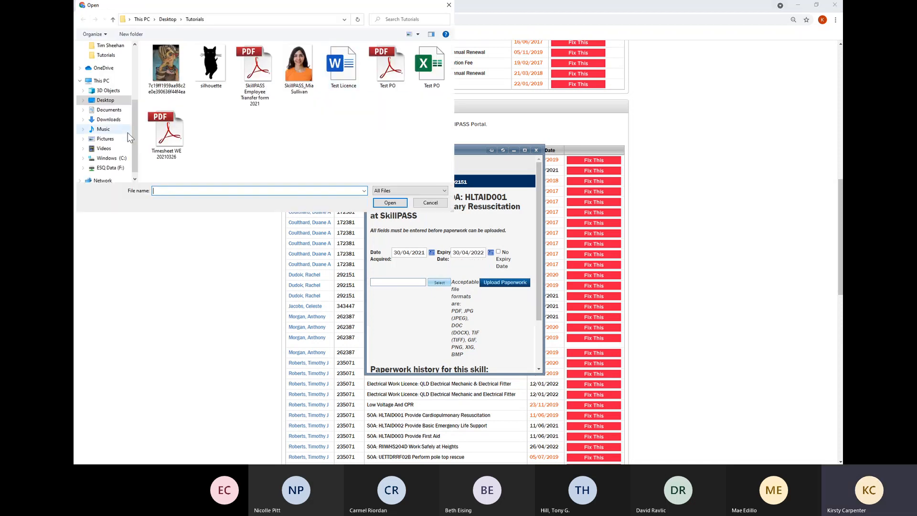
left_click(403, 67)
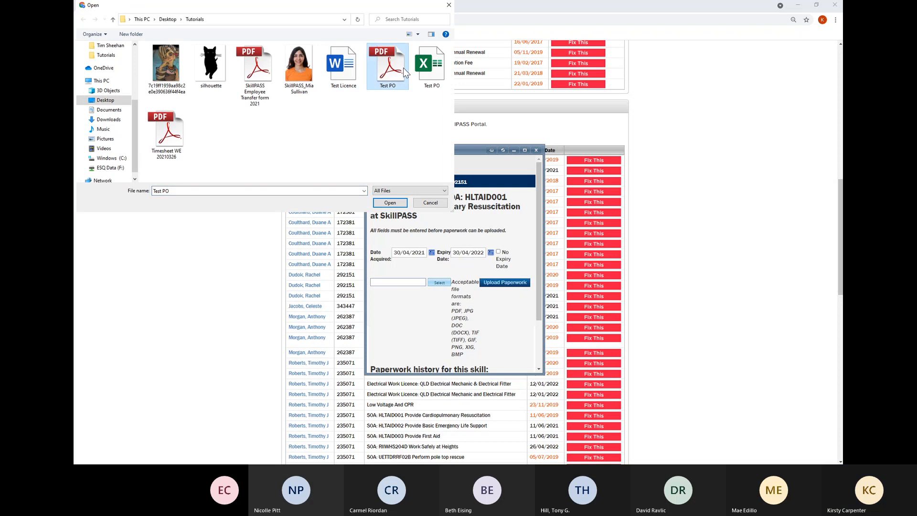
left_click(390, 202)
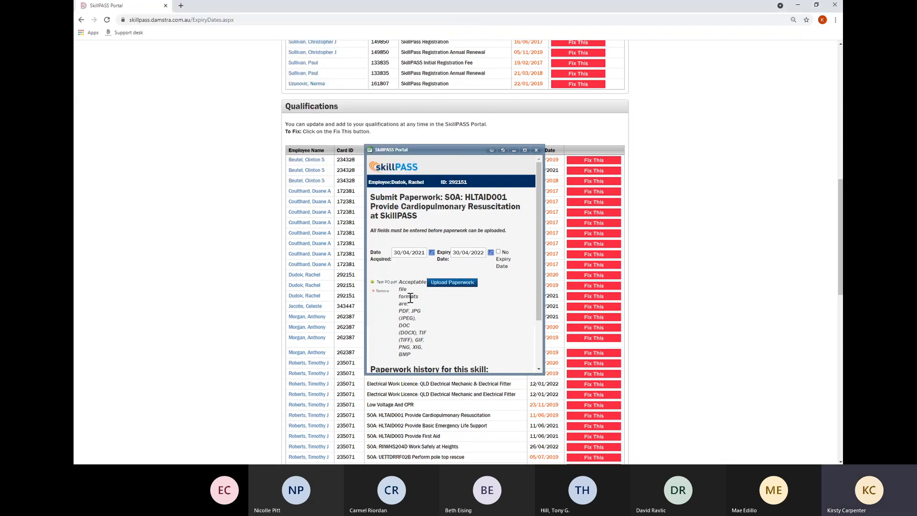
left_click(442, 283)
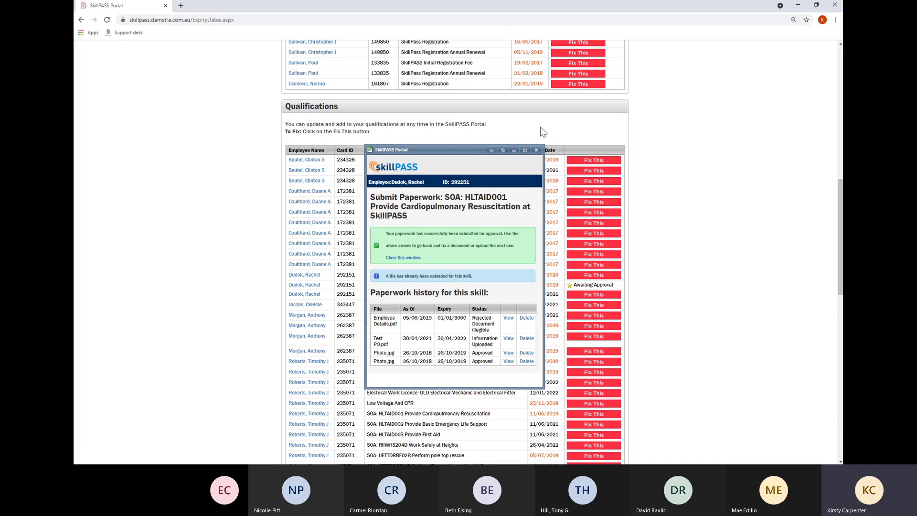
left_click(537, 151)
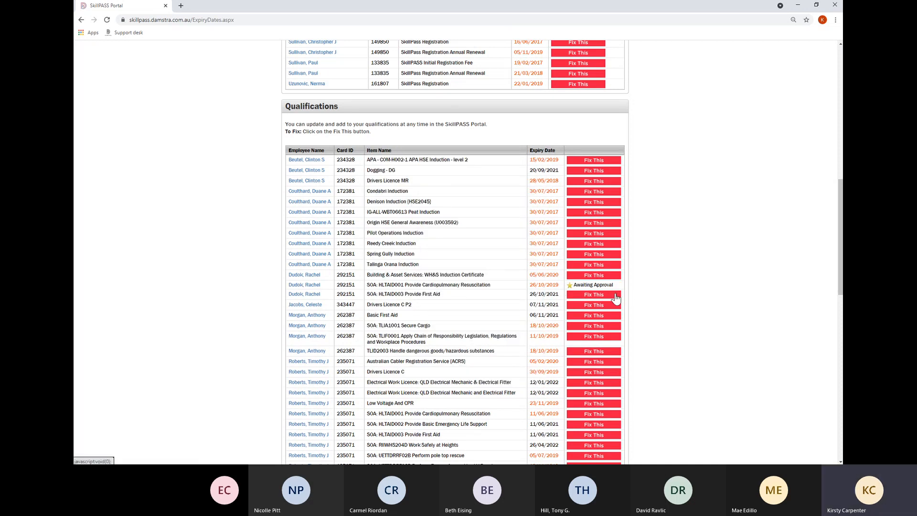
scroll(509, 332, "down", 2)
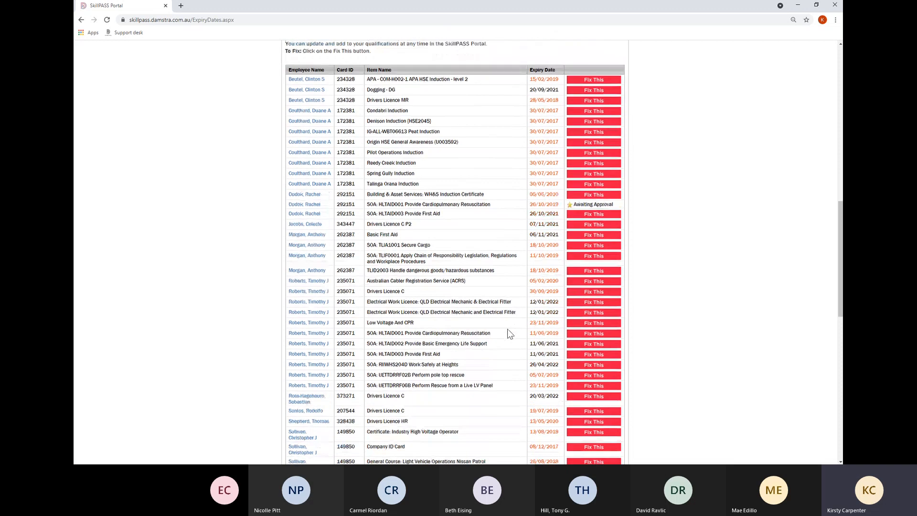
scroll(510, 328, "up", 1)
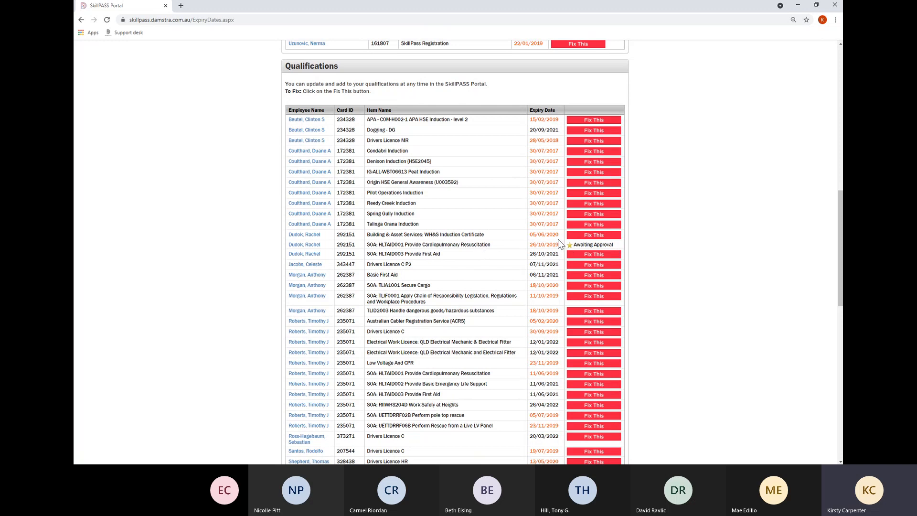
scroll(456, 306, "up", 3)
scroll(458, 295, "up", 9)
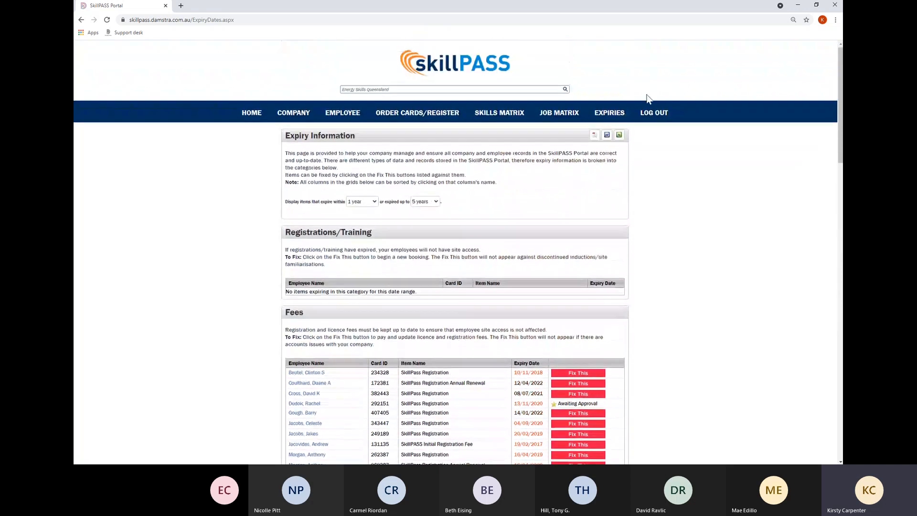
left_click(791, 453)
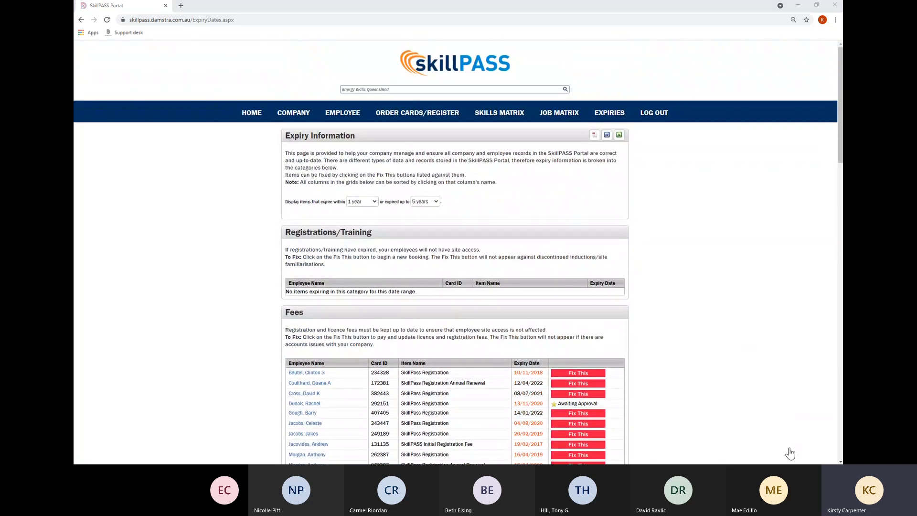